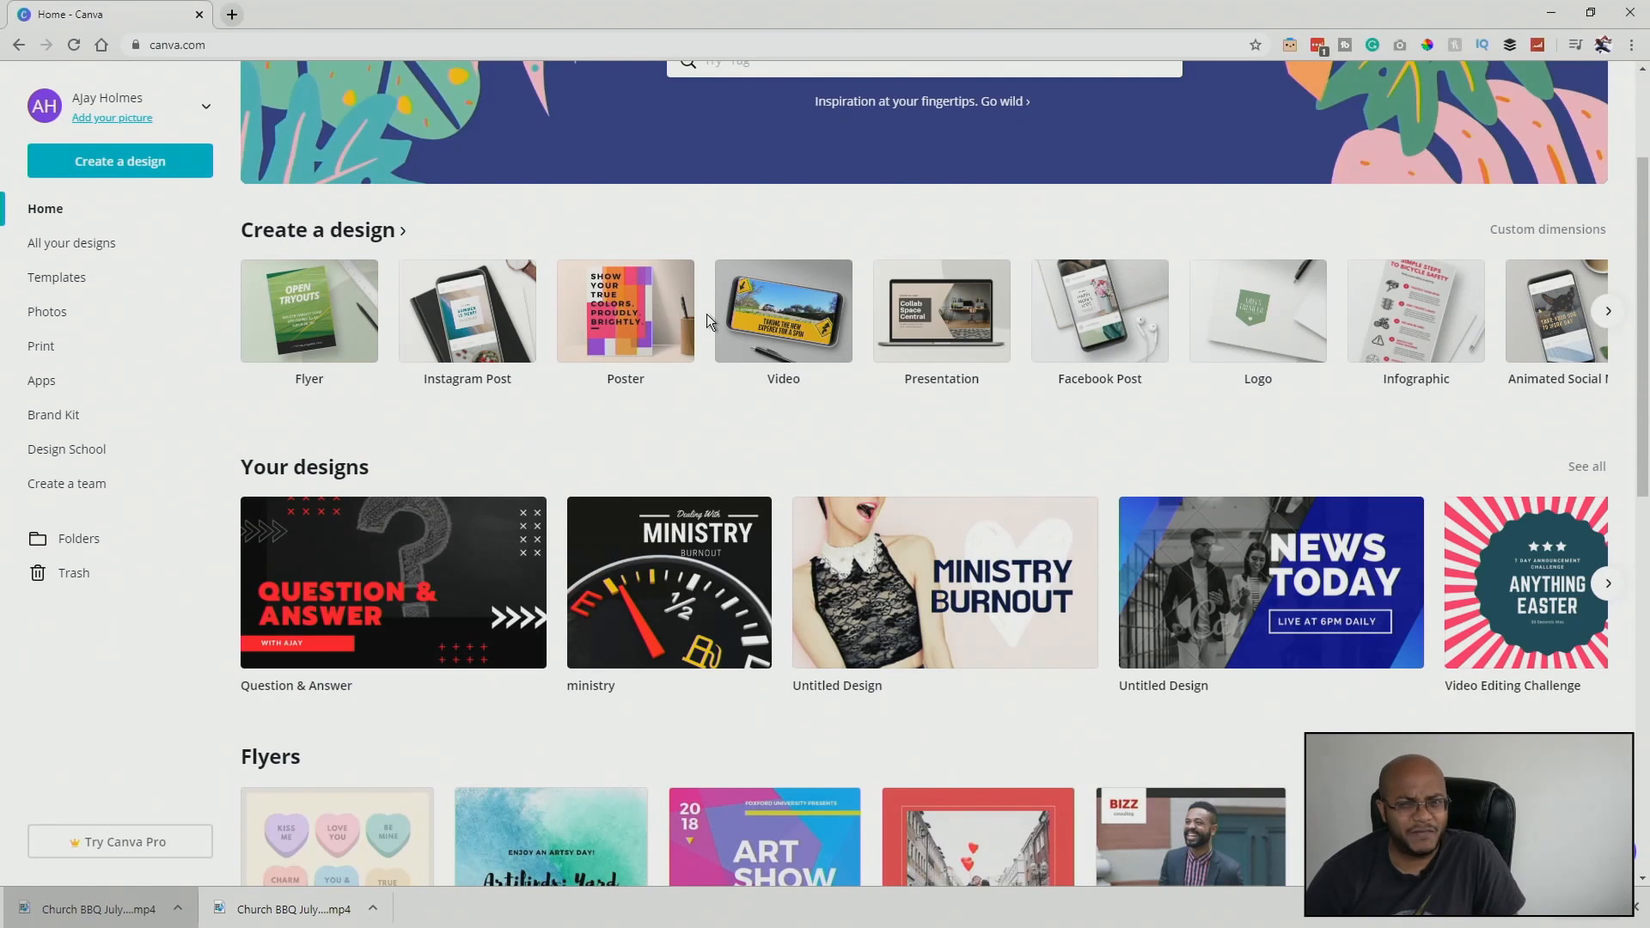
Create a new Video design and name it cva-03012020.
scroll(864, 301, up, 3)
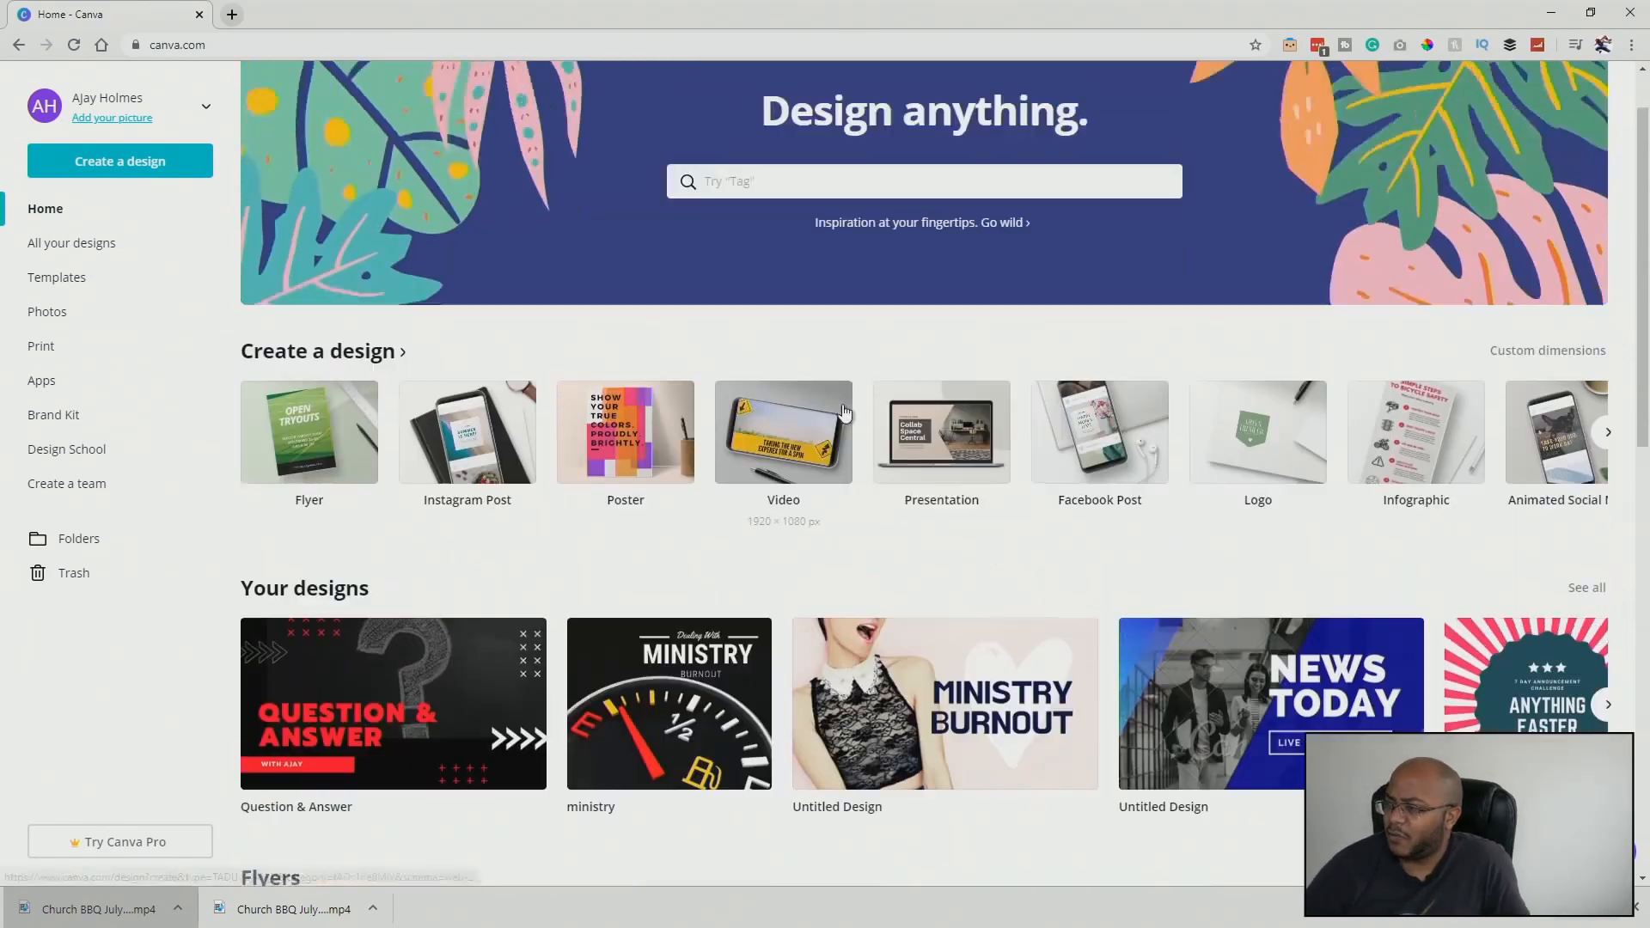
click(777, 509)
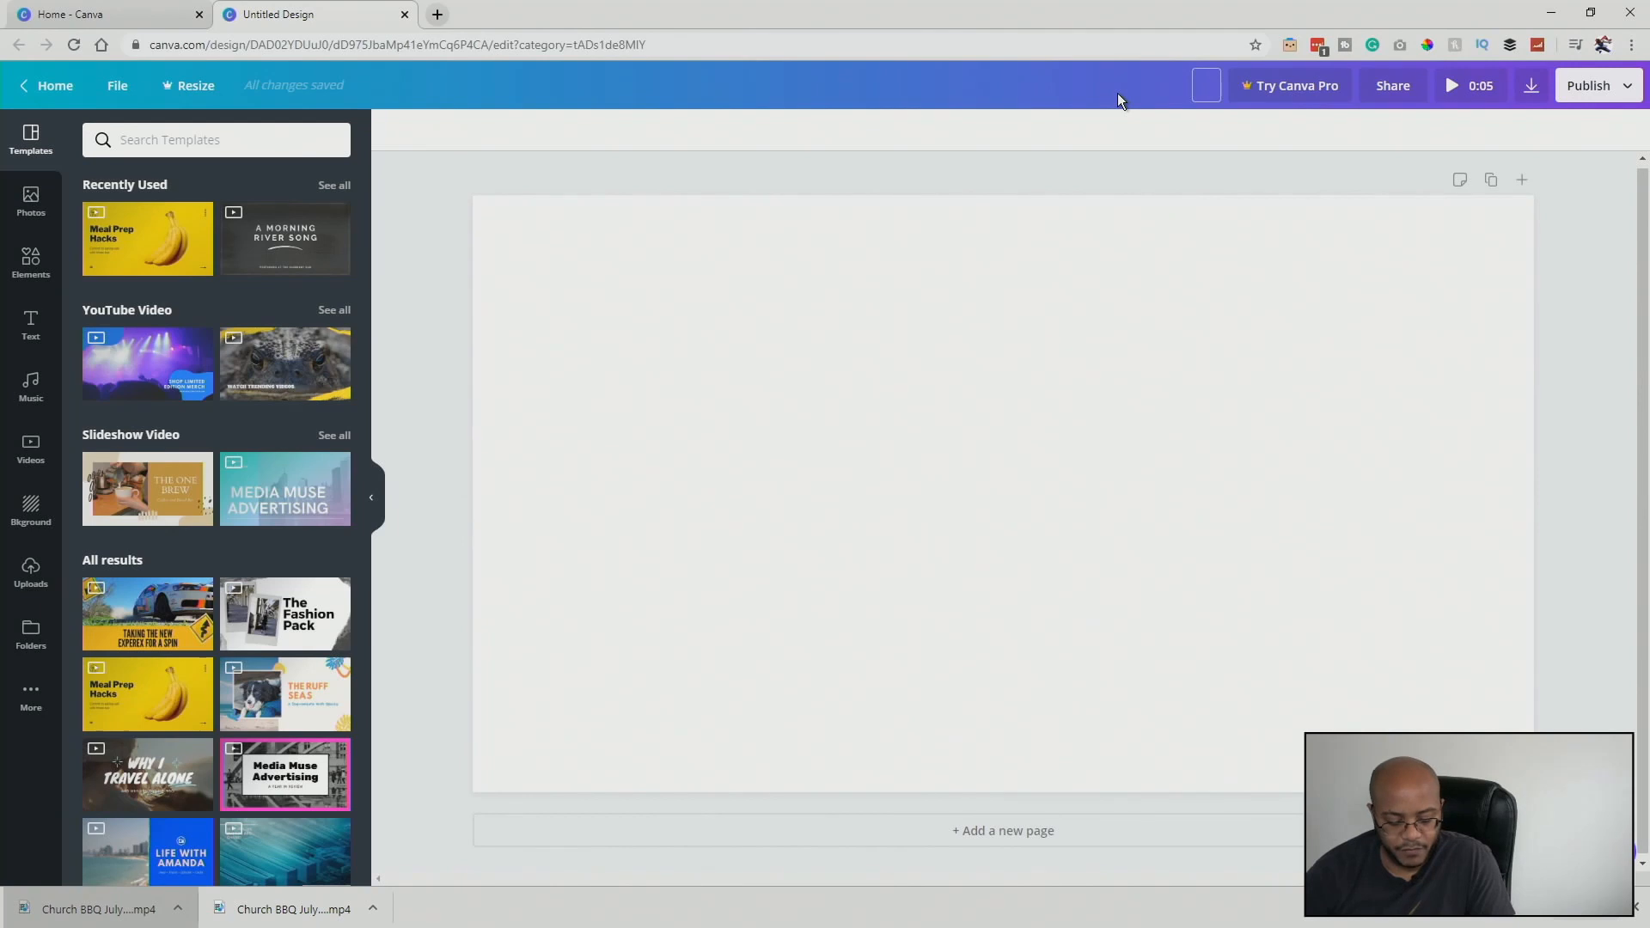
text(cva-)
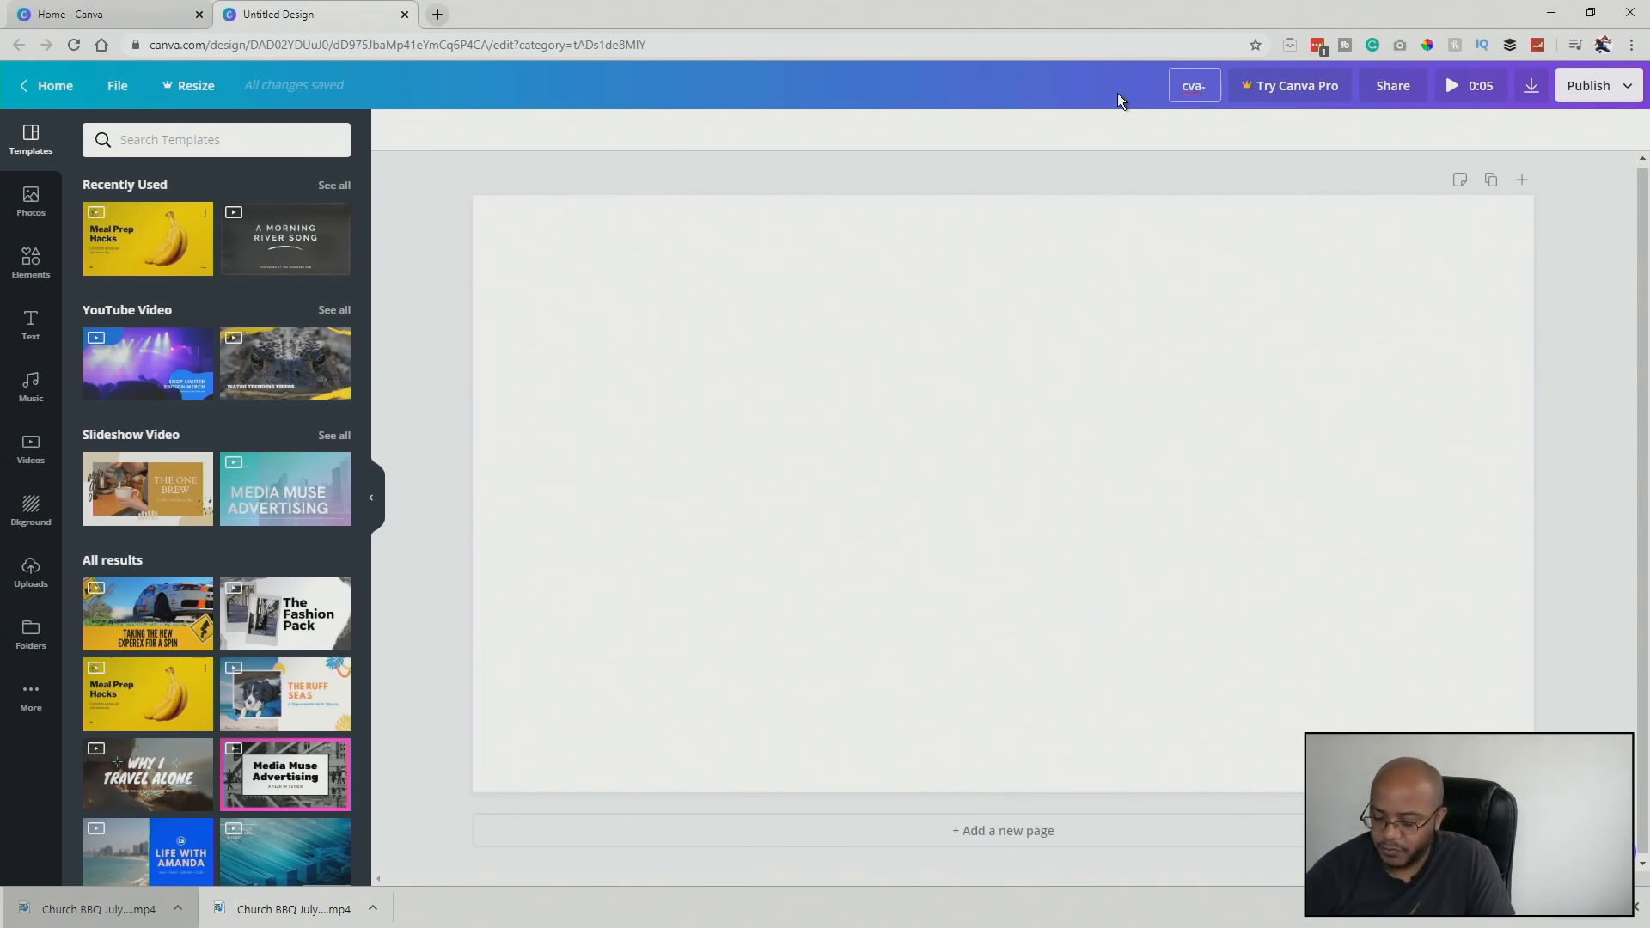
text(03012020)
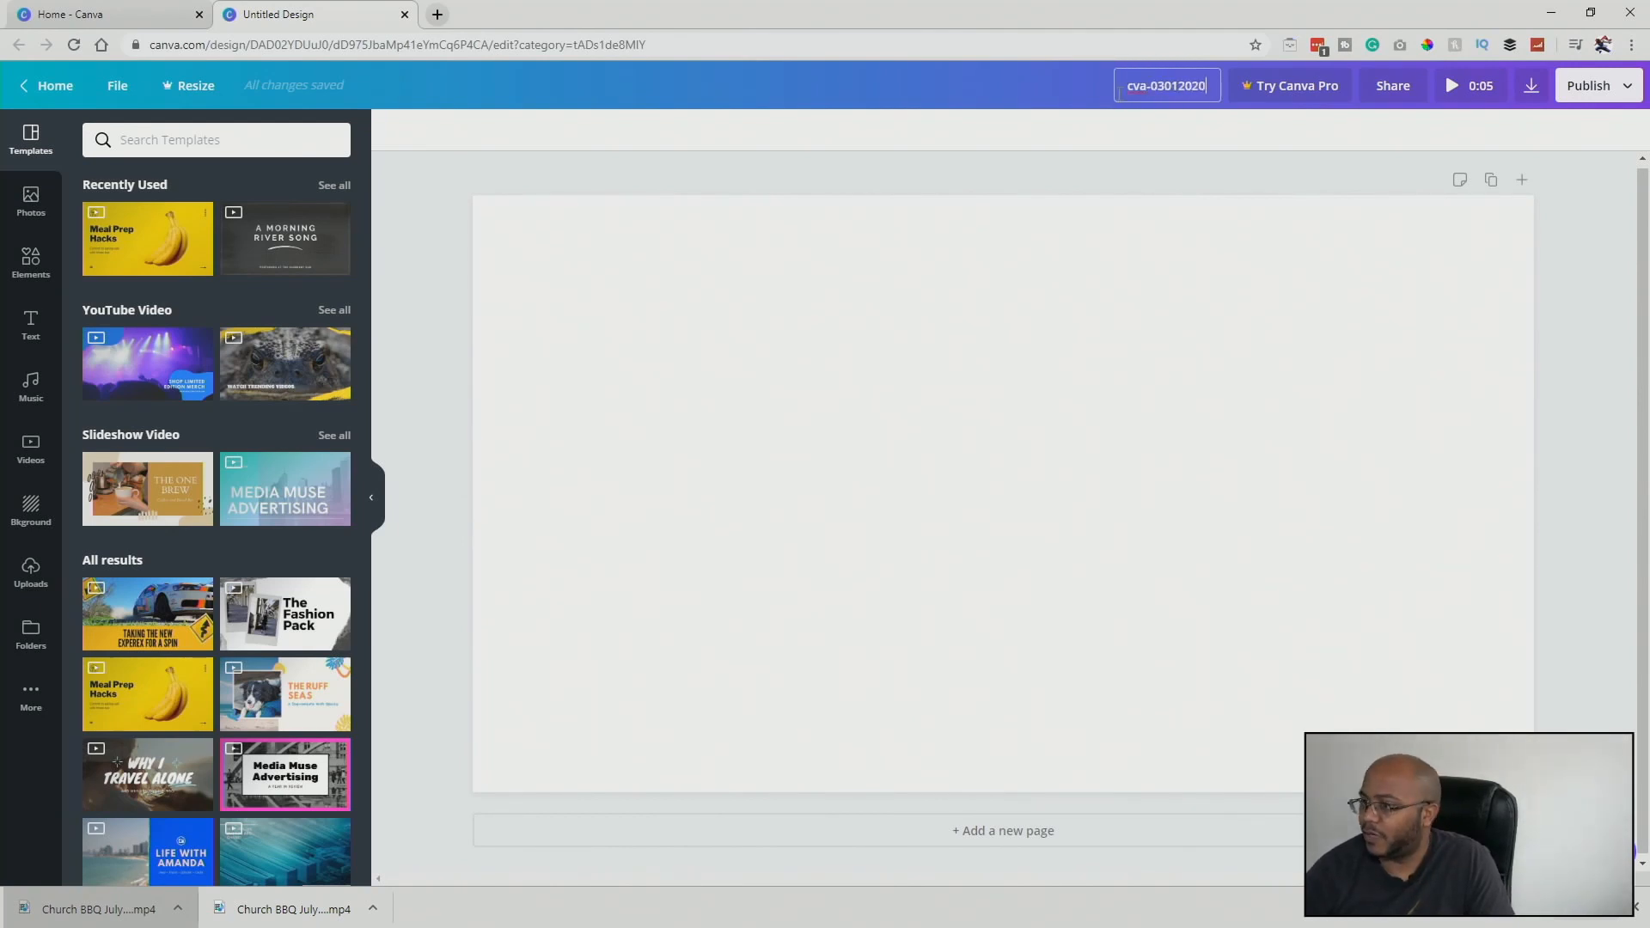
click(452, 268)
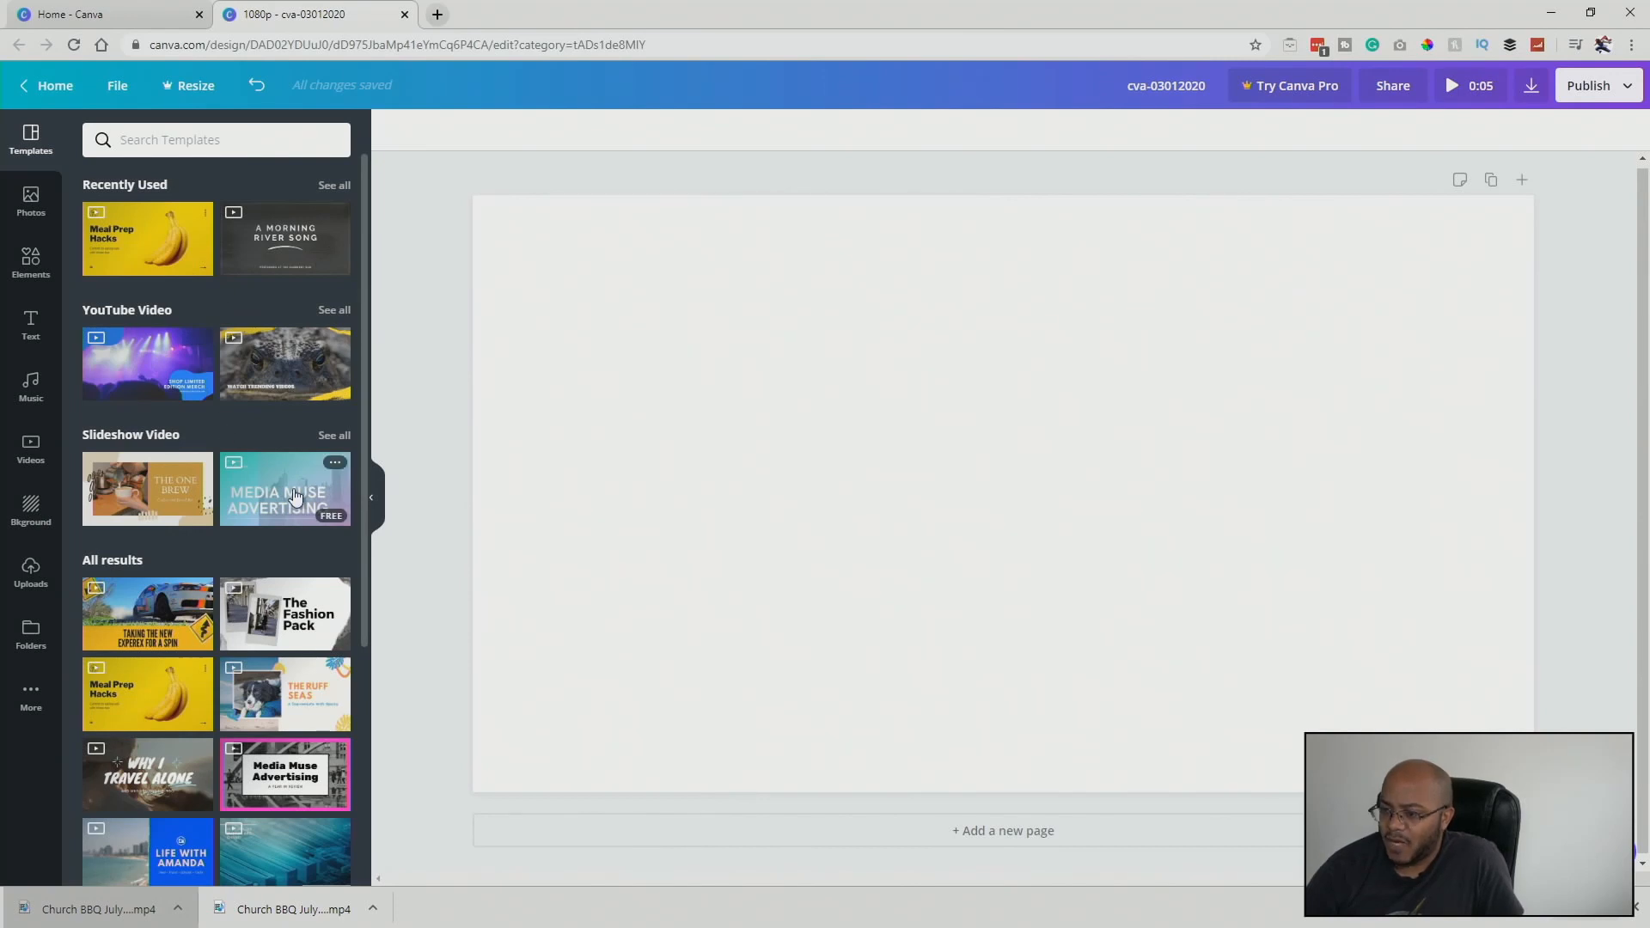
Browse the video templates and apply the "Meal Prep Hacks" page of the Yellow and White Food Video Presentation to the blank page.
scroll(295, 496, down, 2)
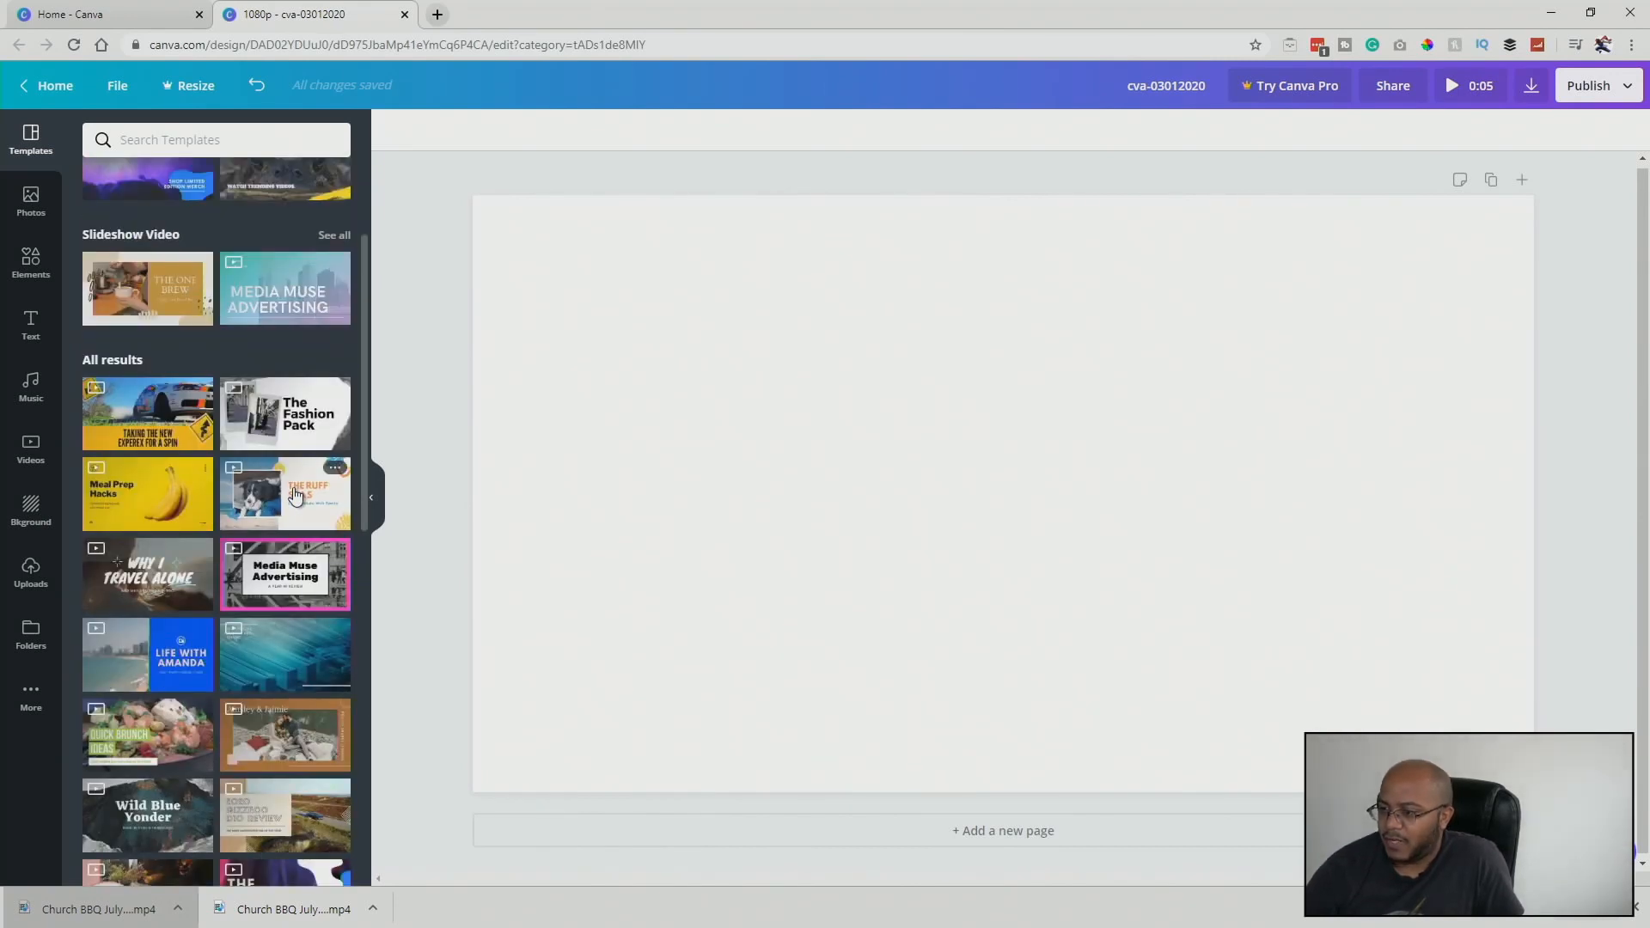
scroll(295, 496, down, 2)
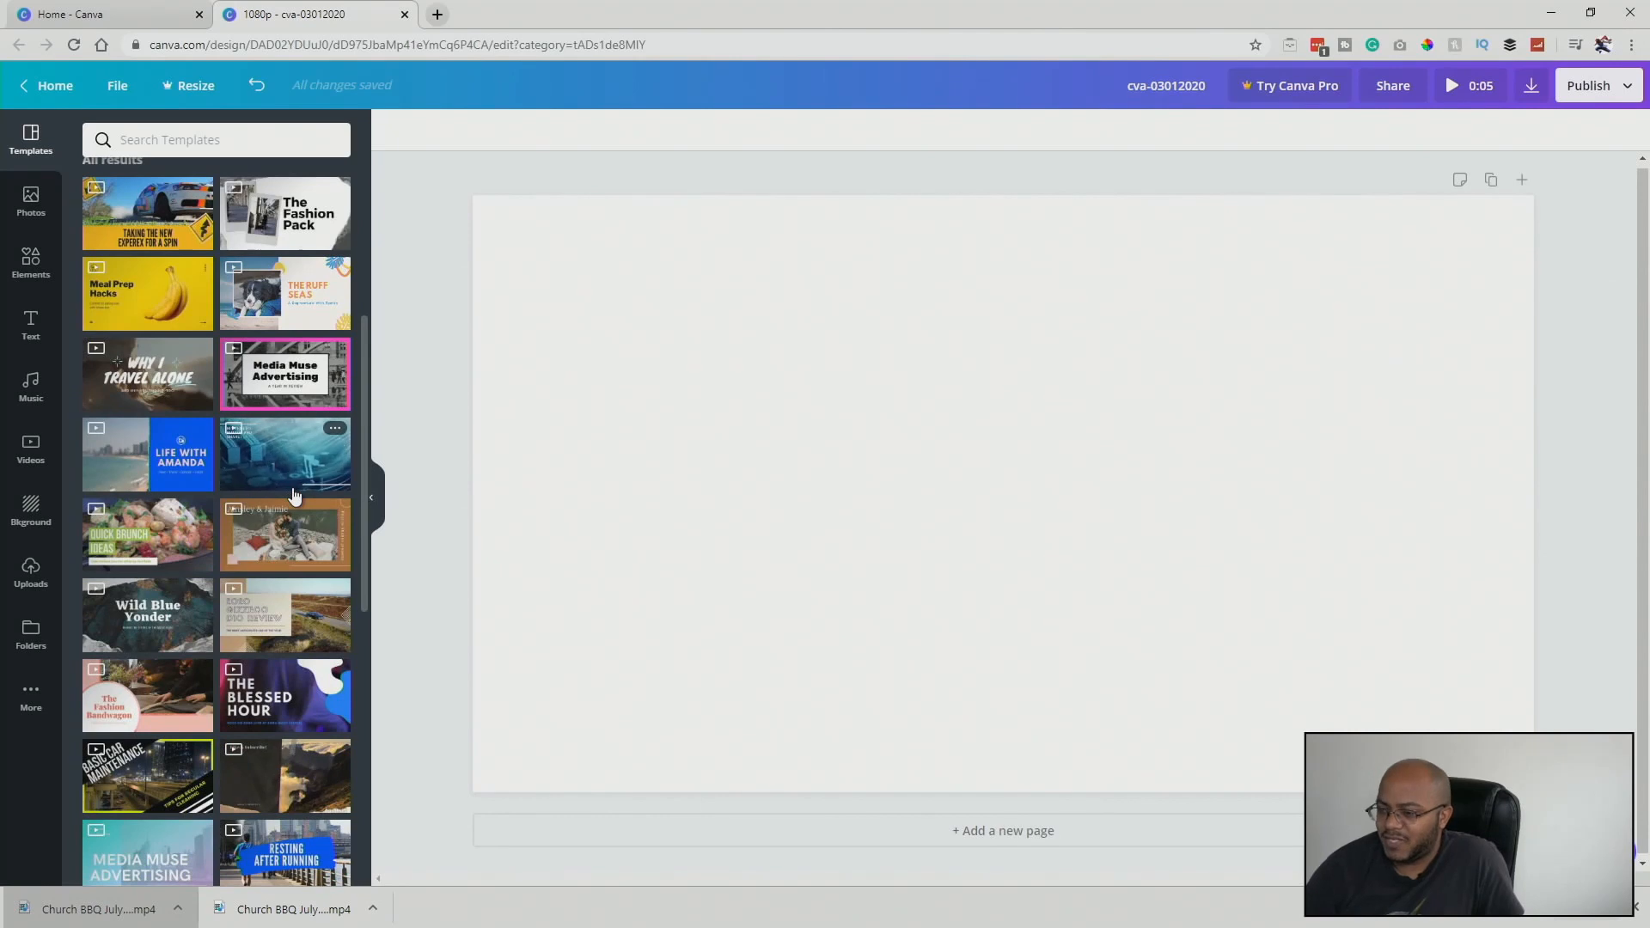
scroll(288, 533, down, 4)
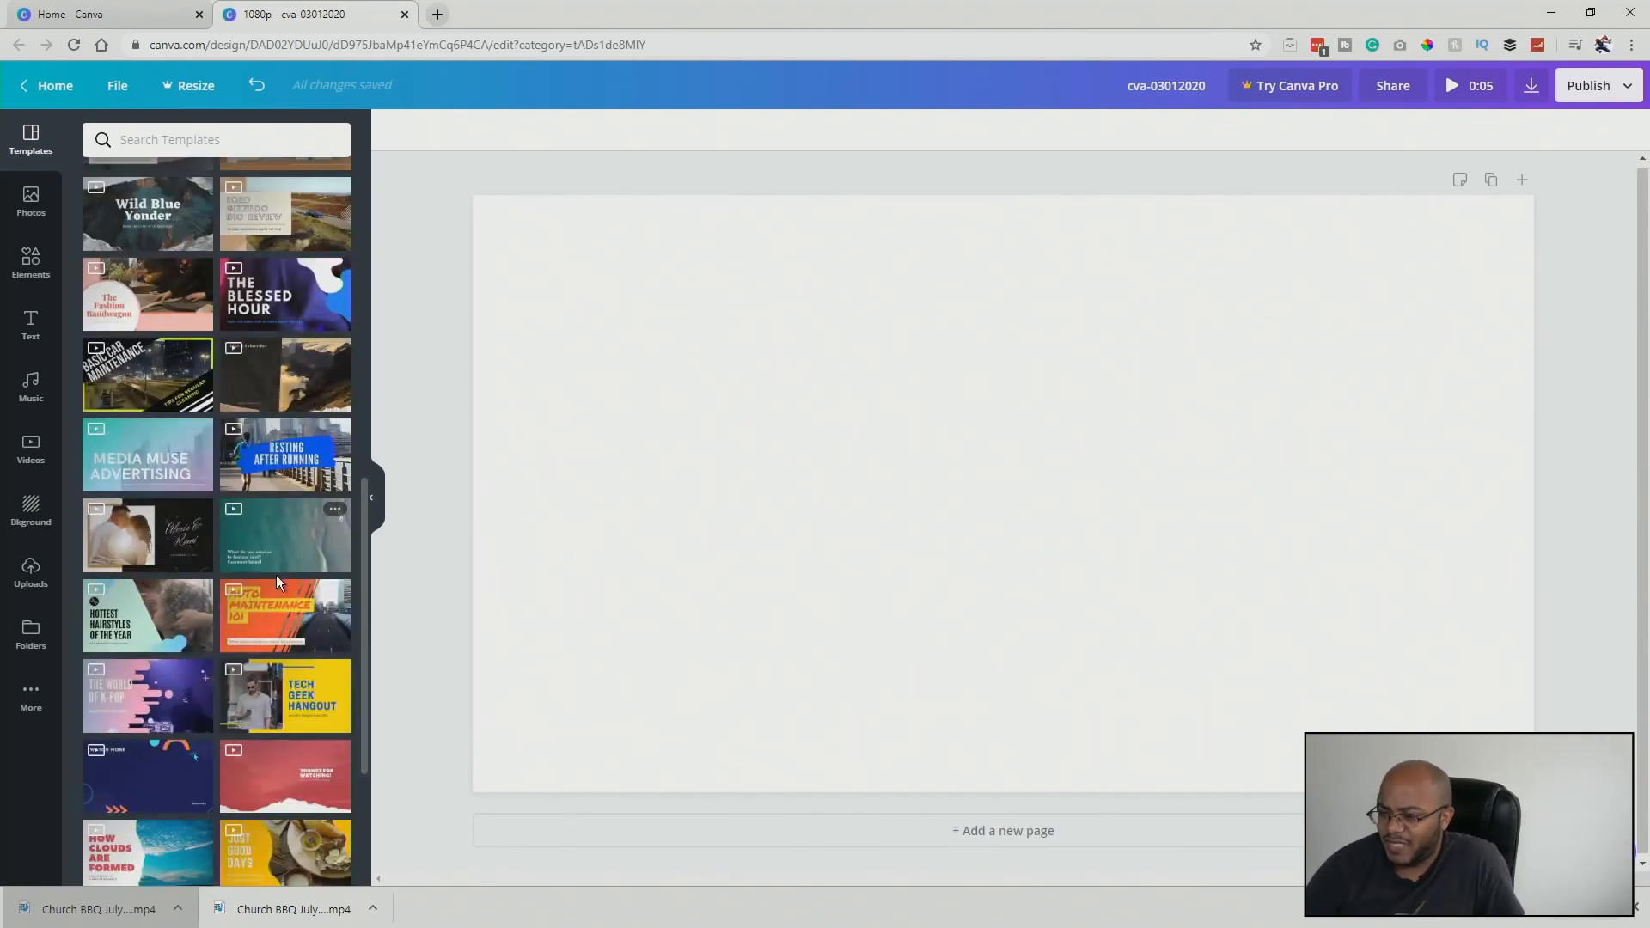
scroll(276, 575, up, 4)
scroll(275, 575, up, 4)
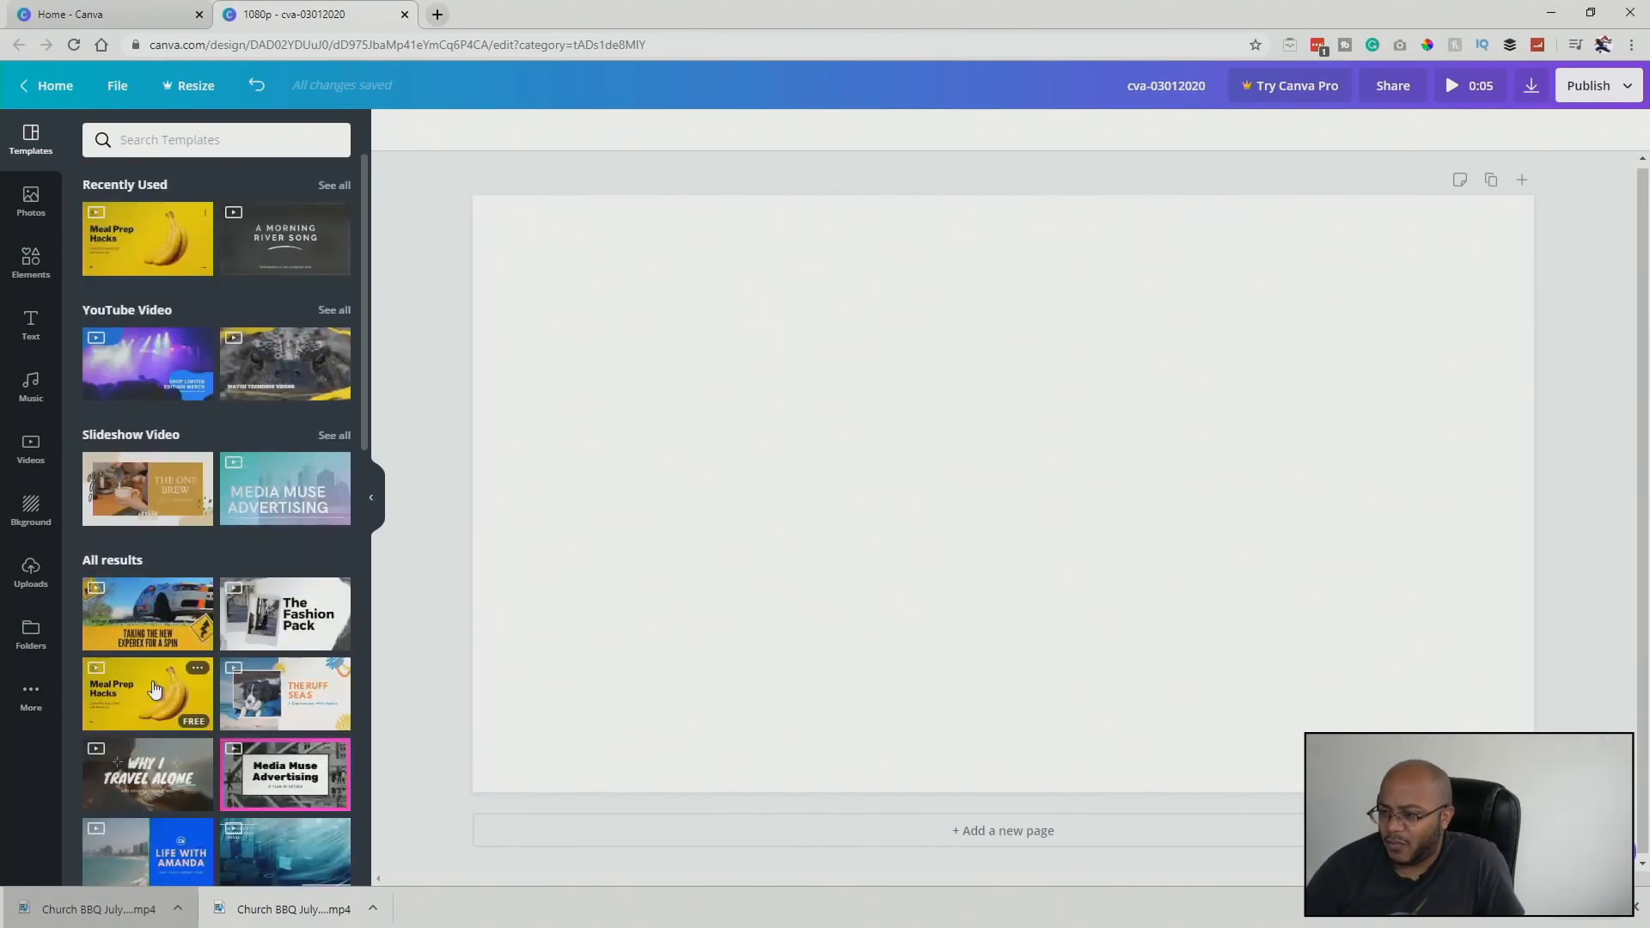
click(128, 238)
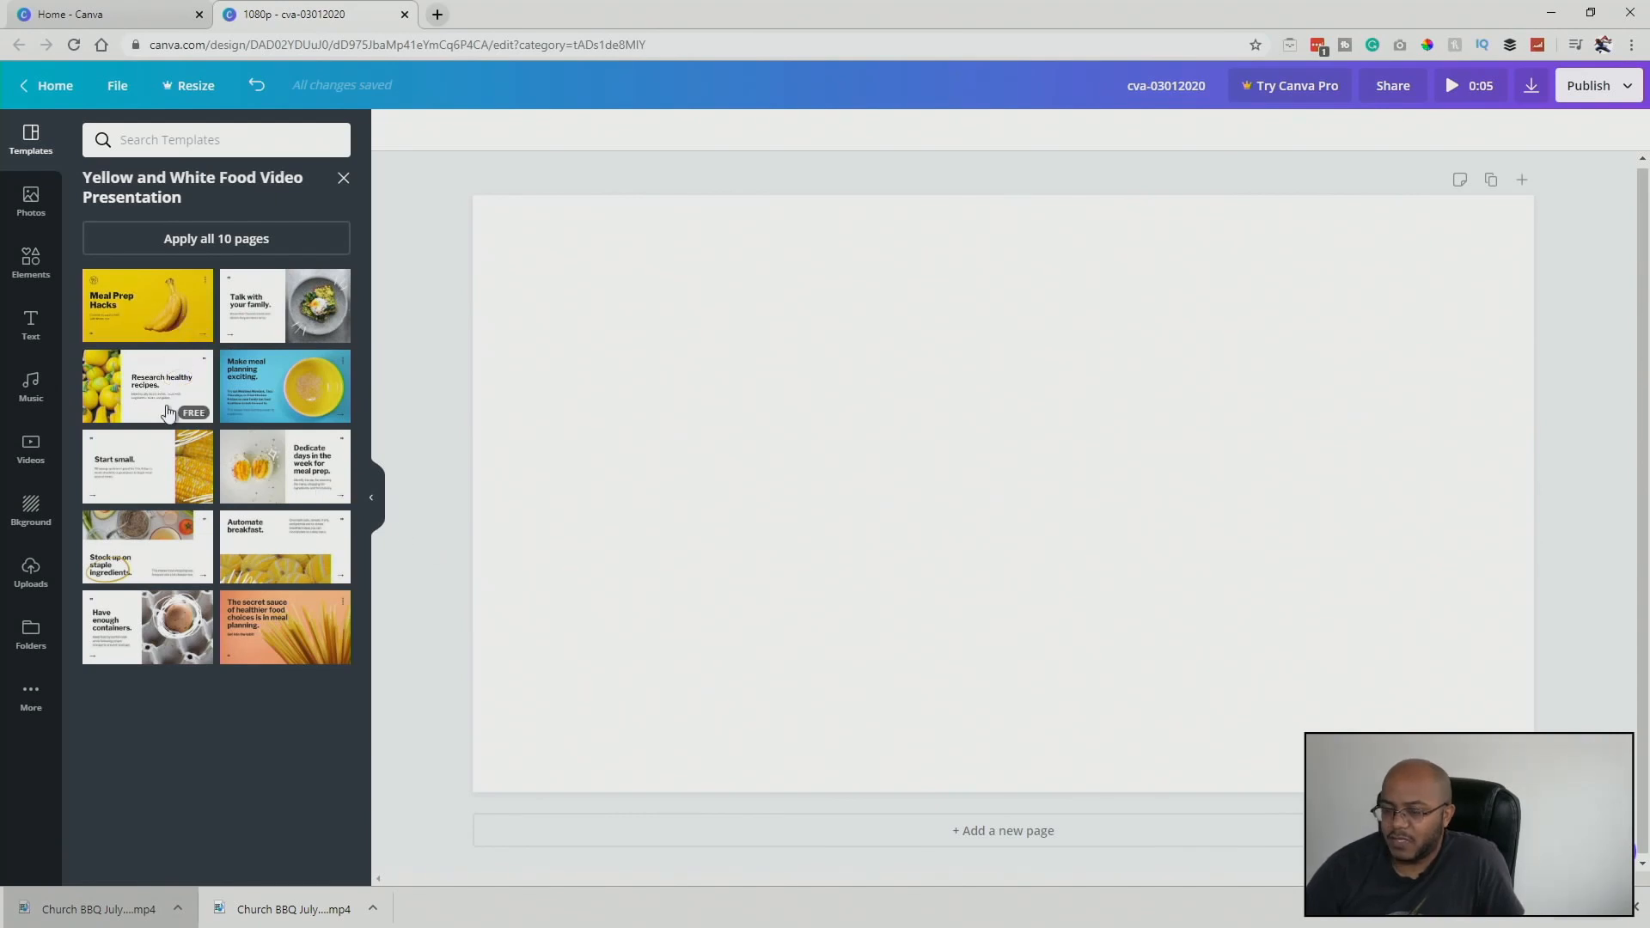
click(159, 311)
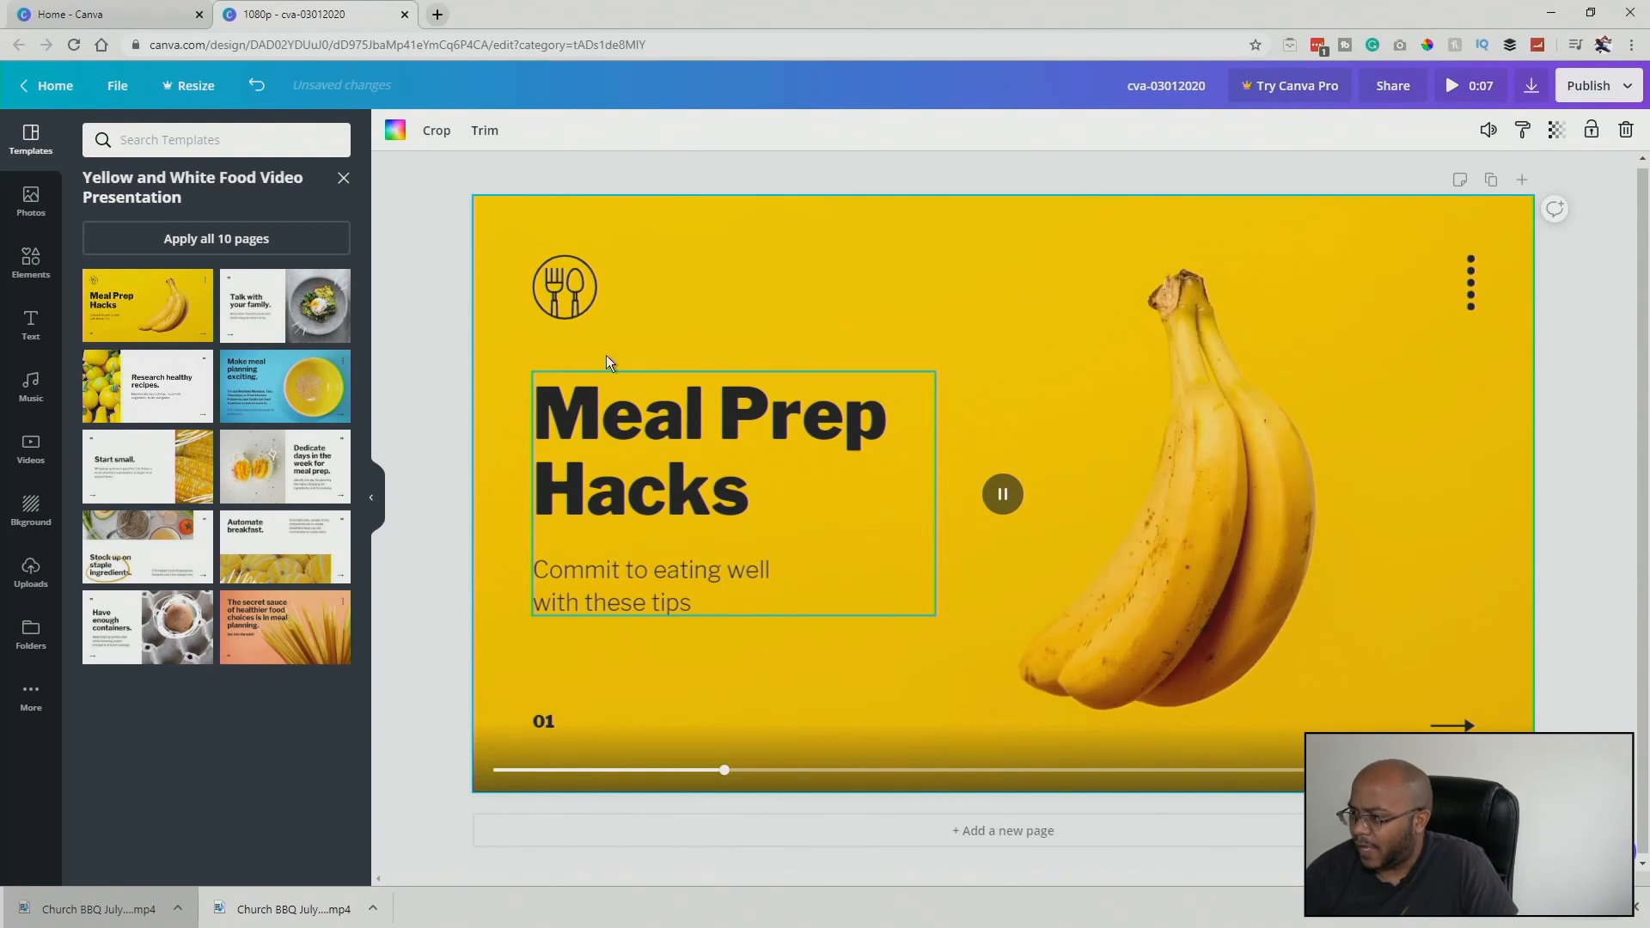
Replace the "Meal Prep Hacks" heading with "Good Morning" on two lines.
click(628, 437)
double_click(628, 437)
key(End)
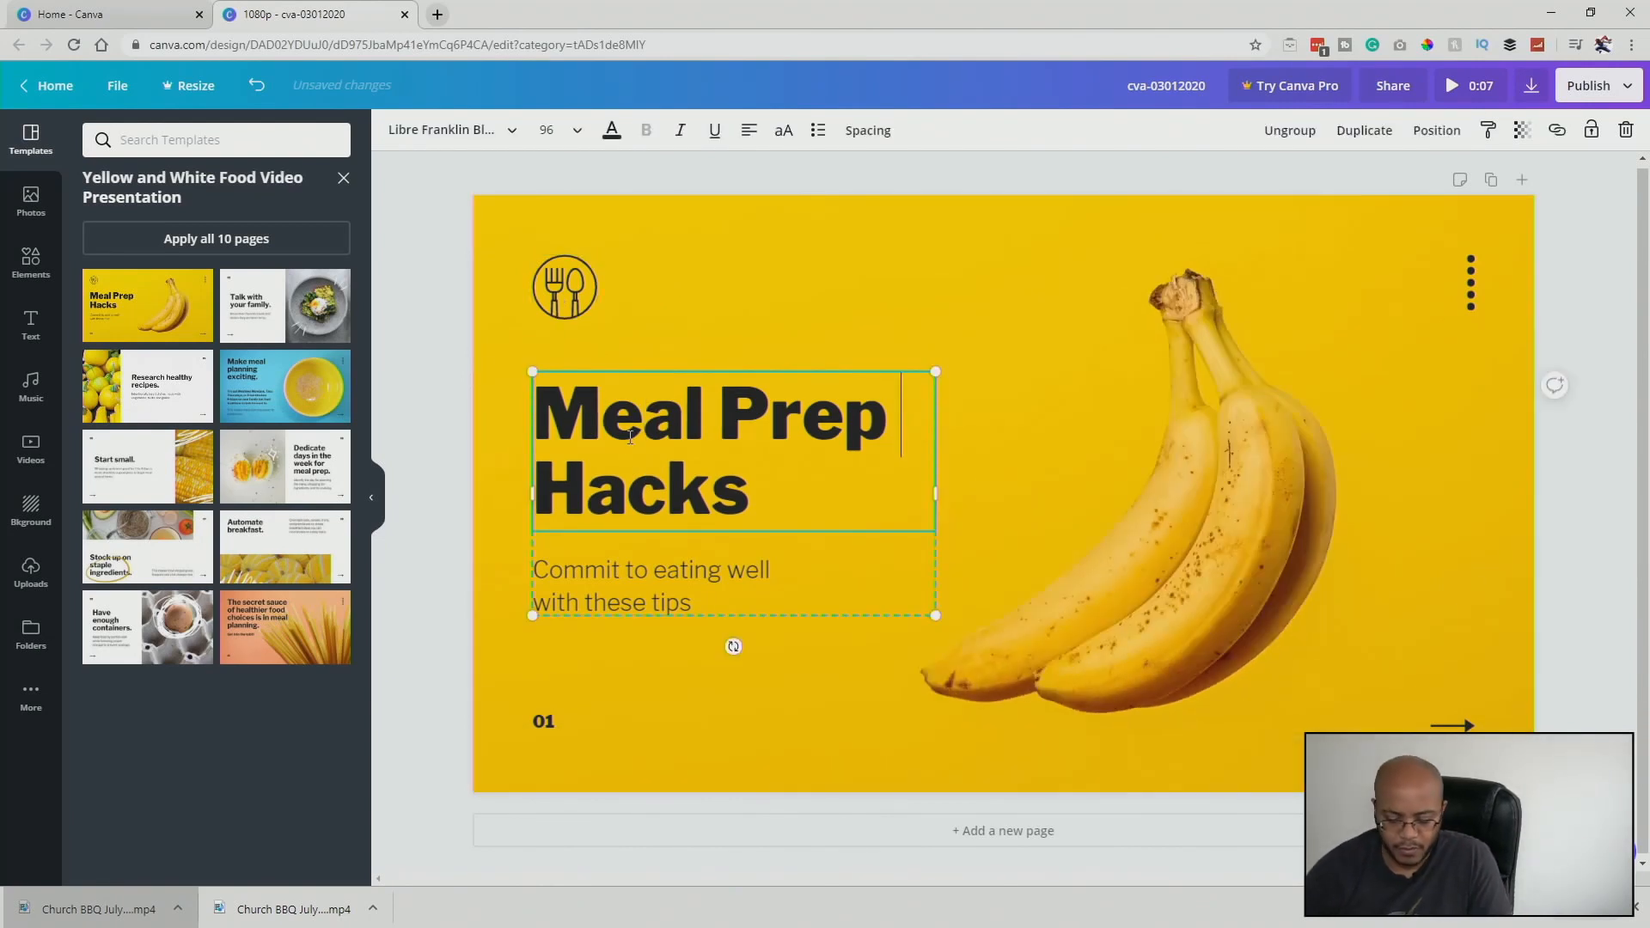
key(shift+Home)
text(Good)
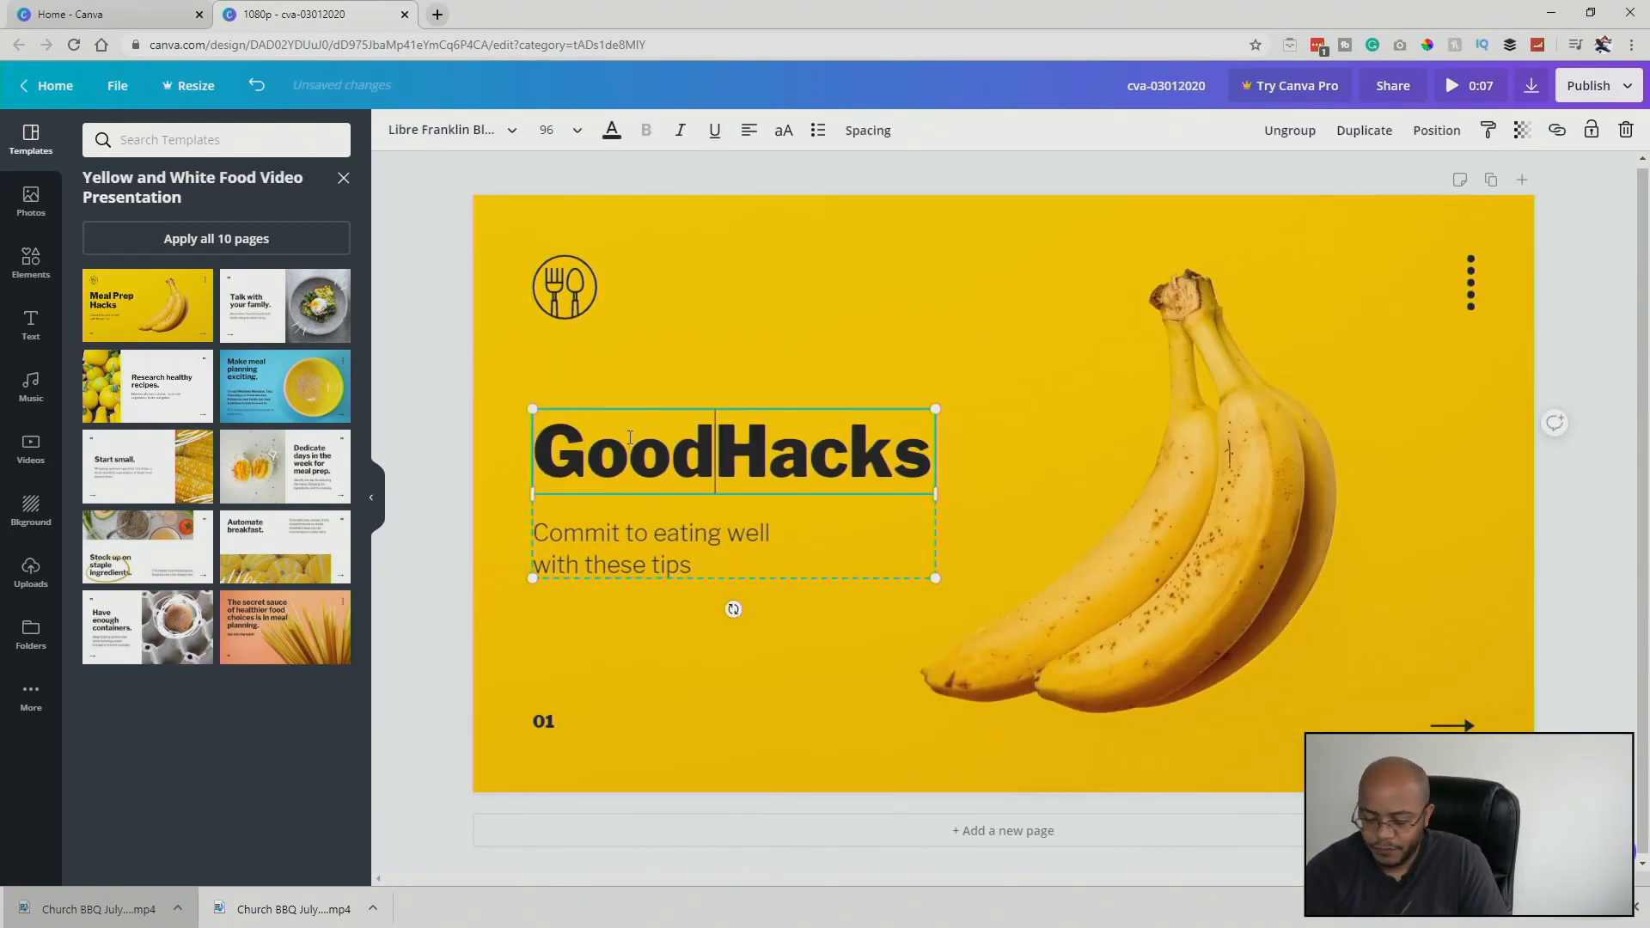
key(BackSpace)
text(Morning)
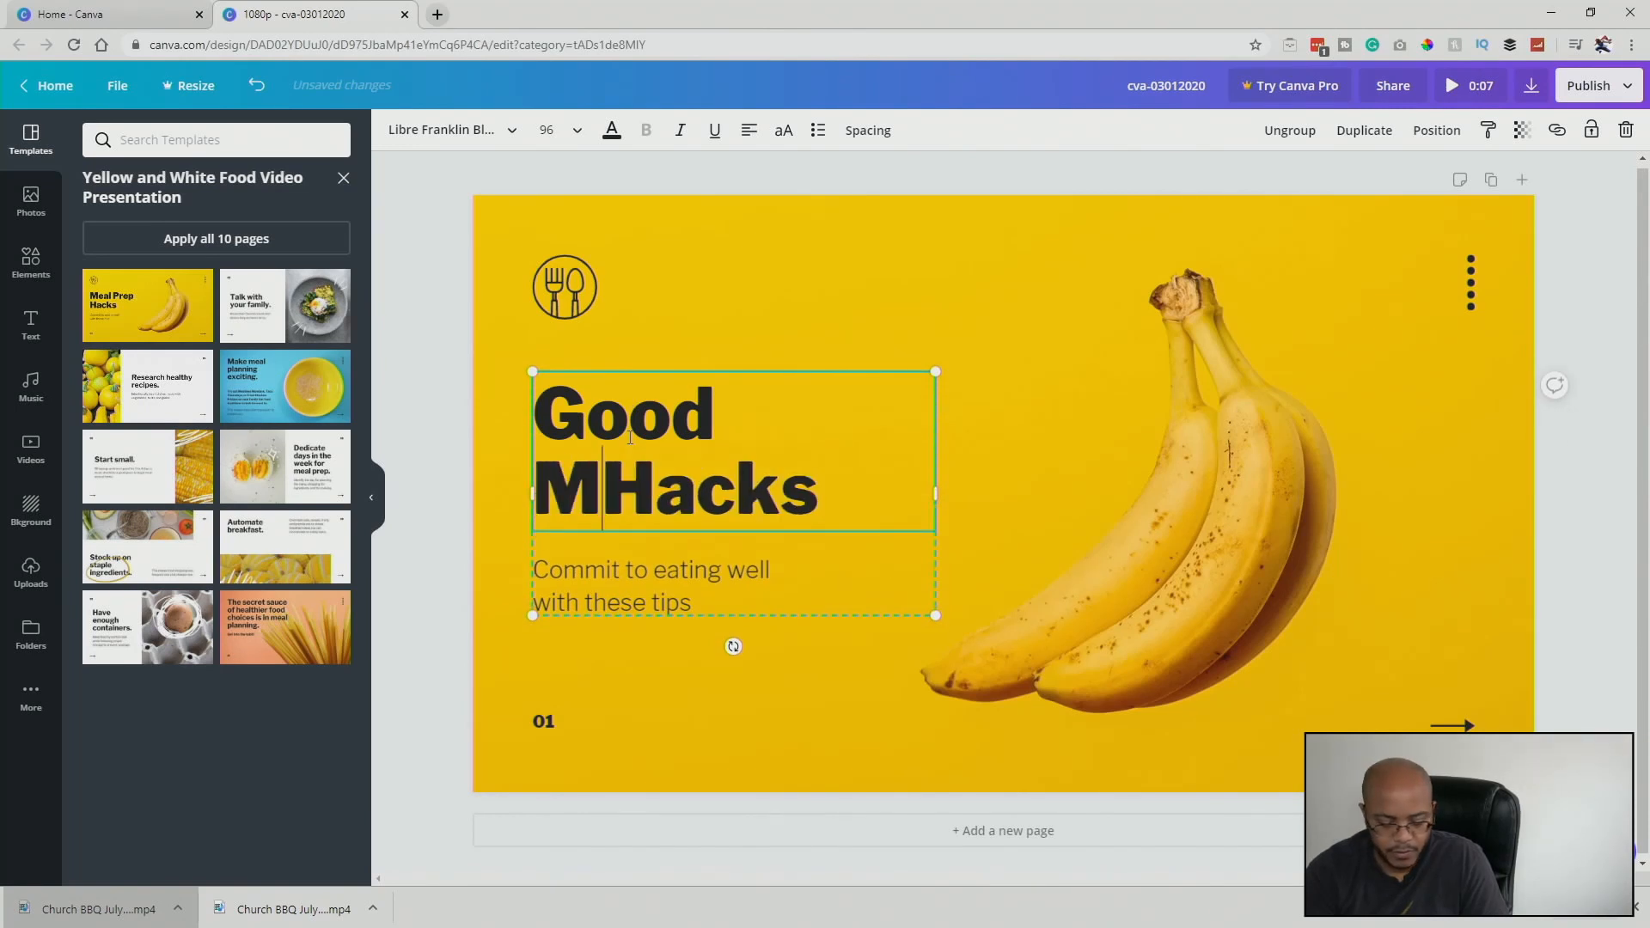
key(ctrl+shift+End)
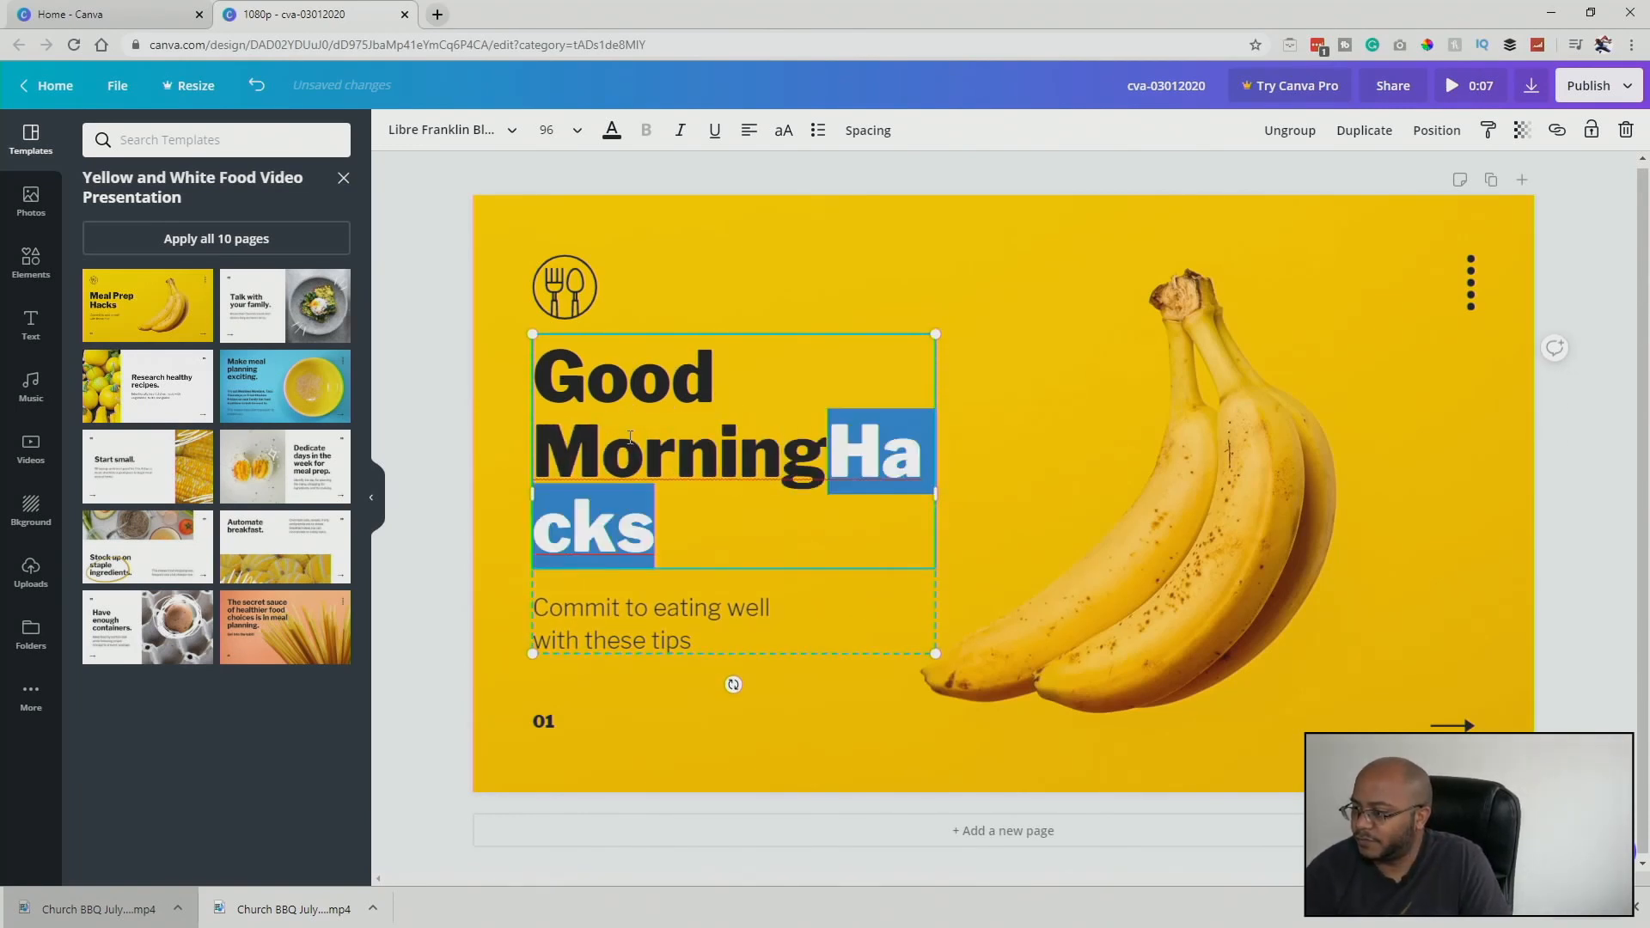
key(Delete)
Replace the subtitle beneath the heading with "Here are your church announcements for the week".
click(671, 573)
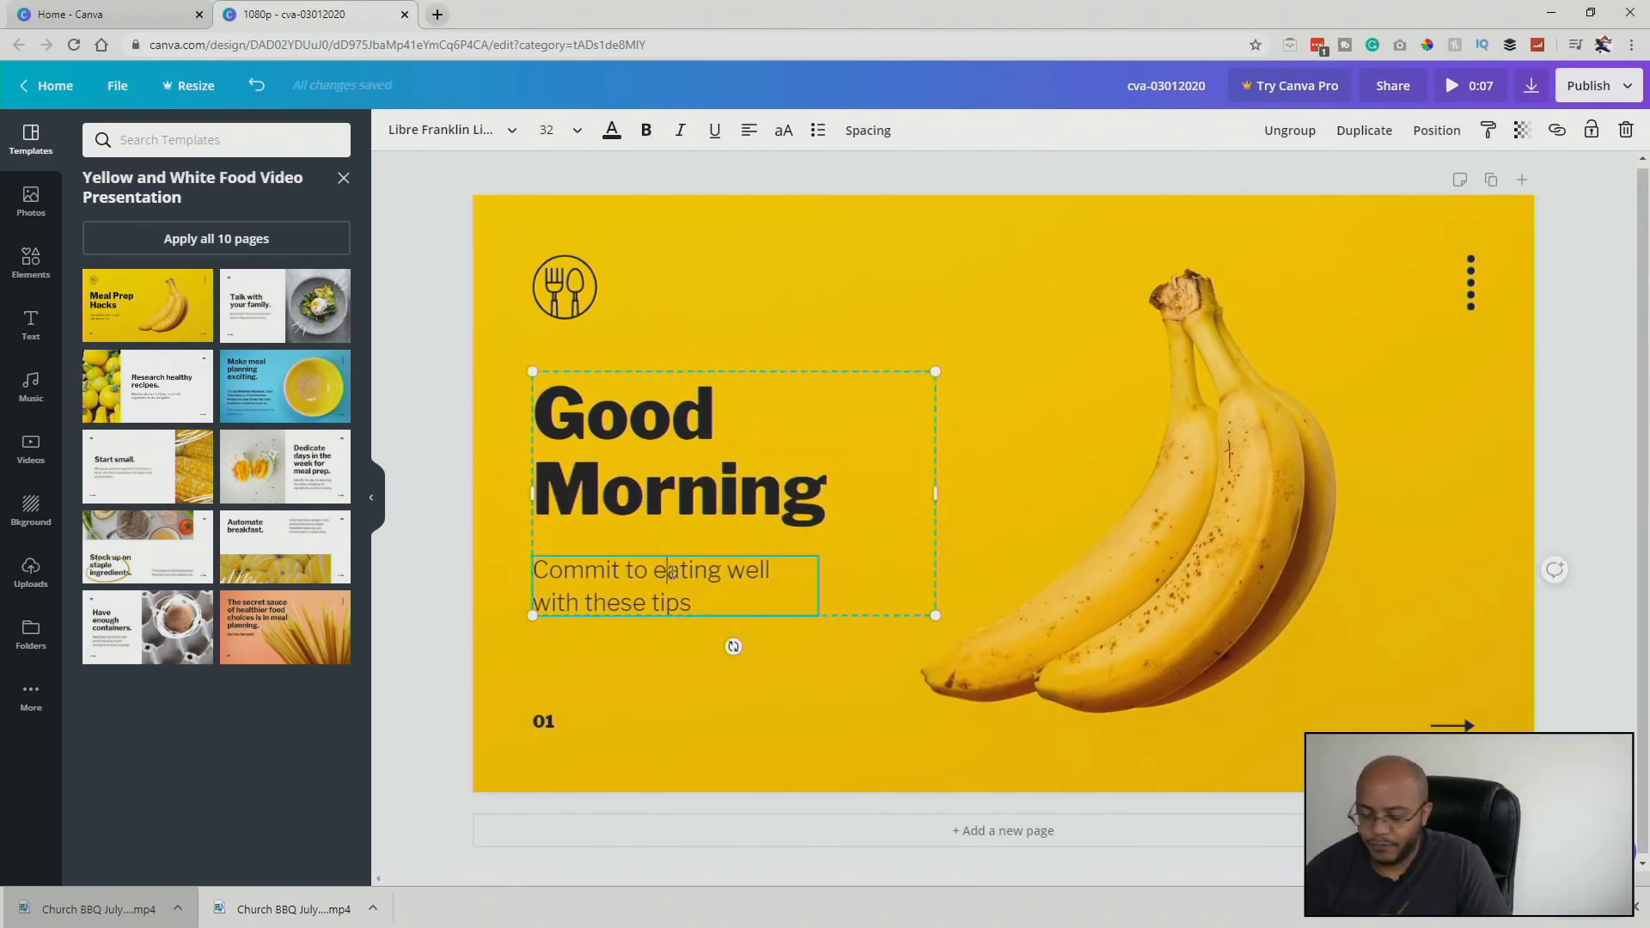
double_click(672, 572)
text(Here are your church)
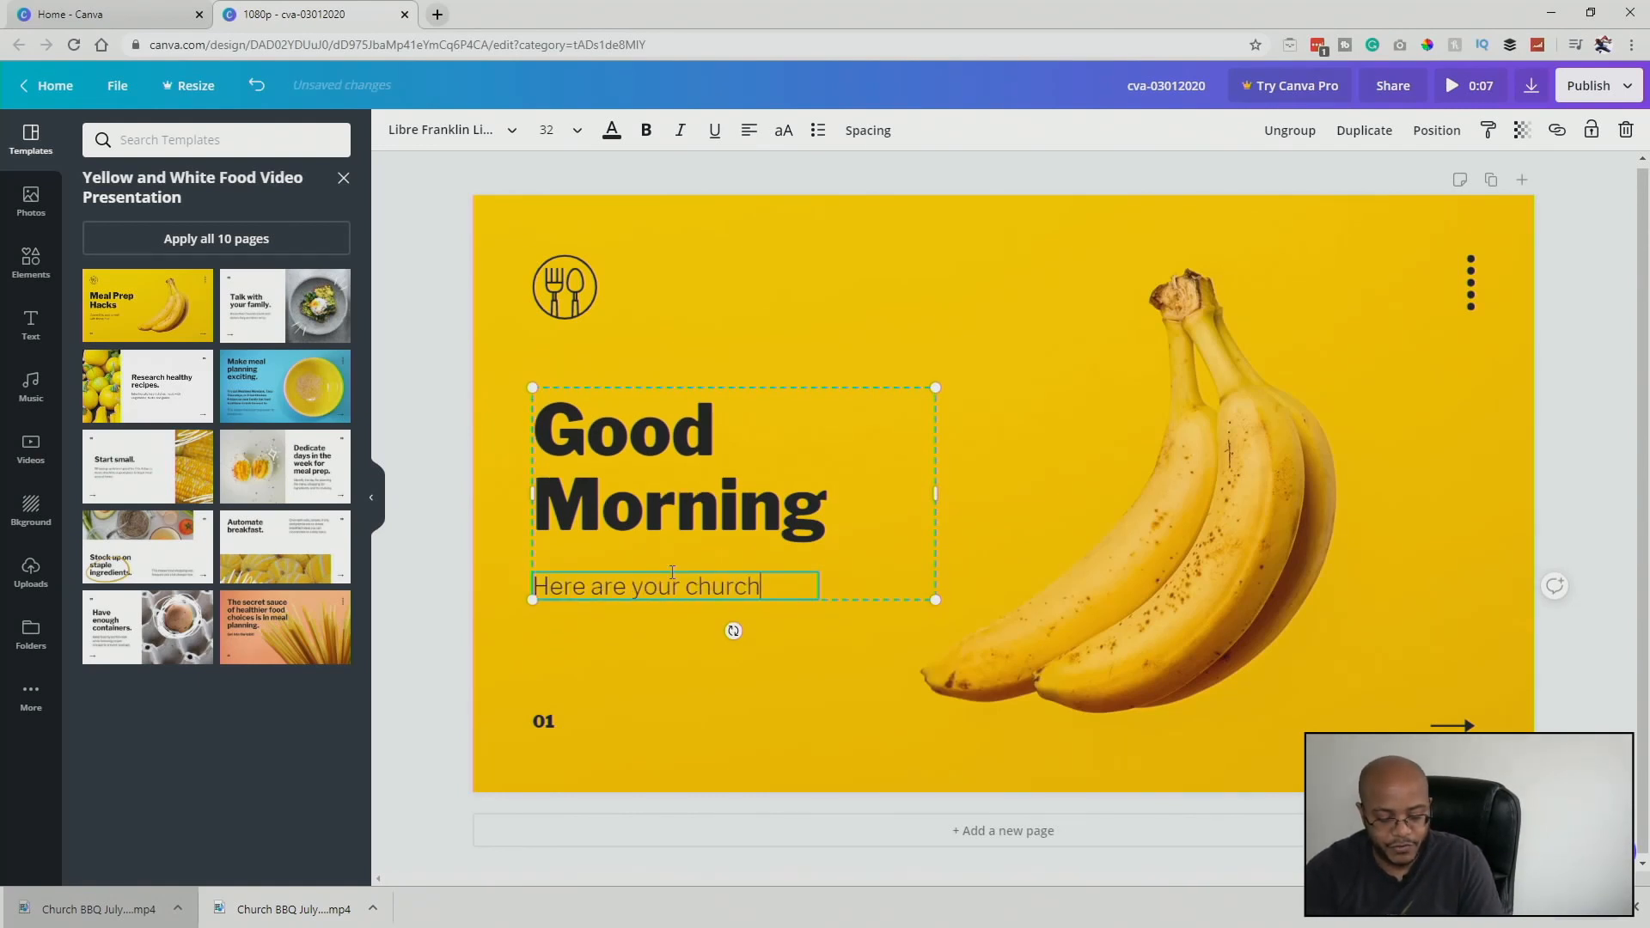
text( announcements fo)
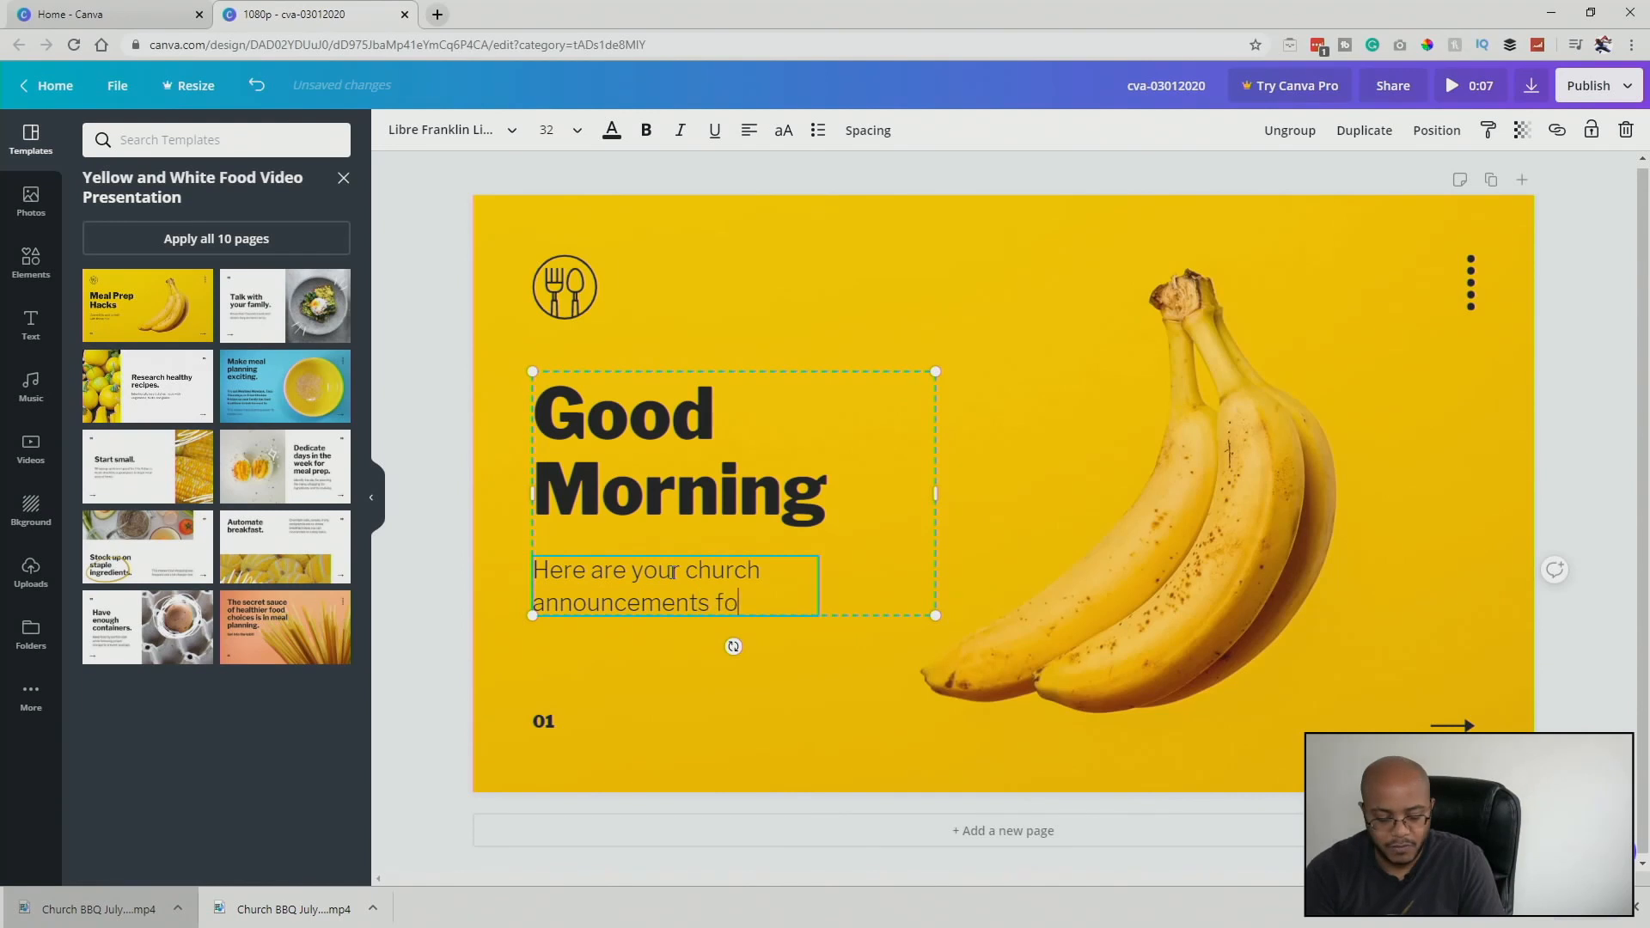
text(r the week)
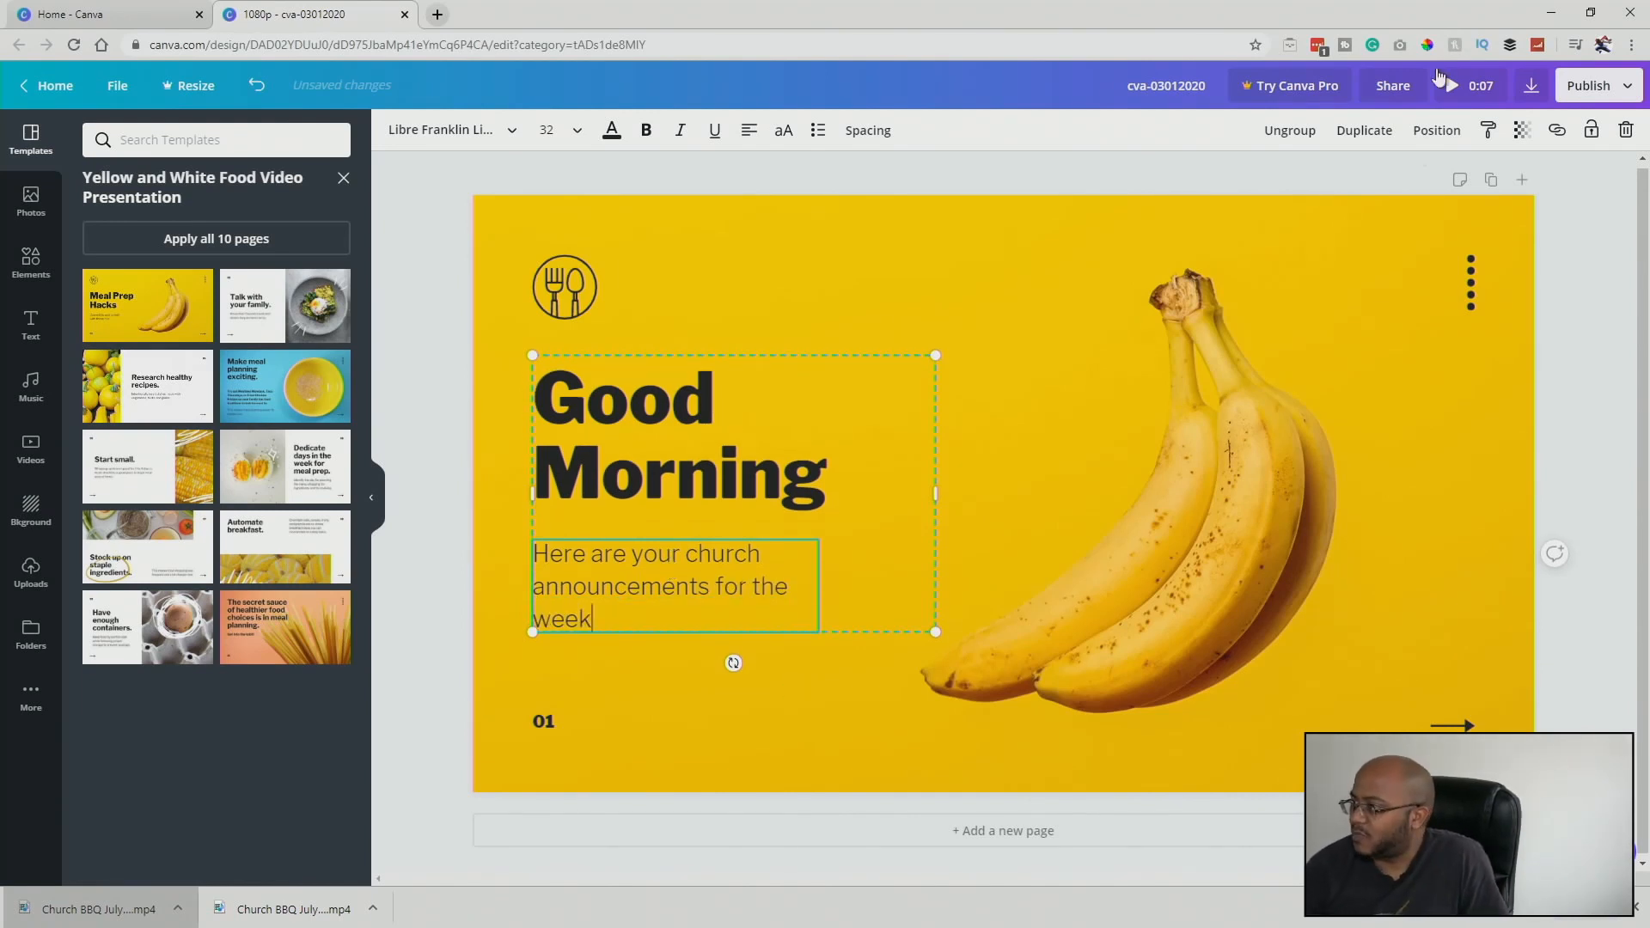
Ungroup the heading and subtitle, widen the subtitle box to fit two lines, and move it directly beneath the heading.
click(1299, 130)
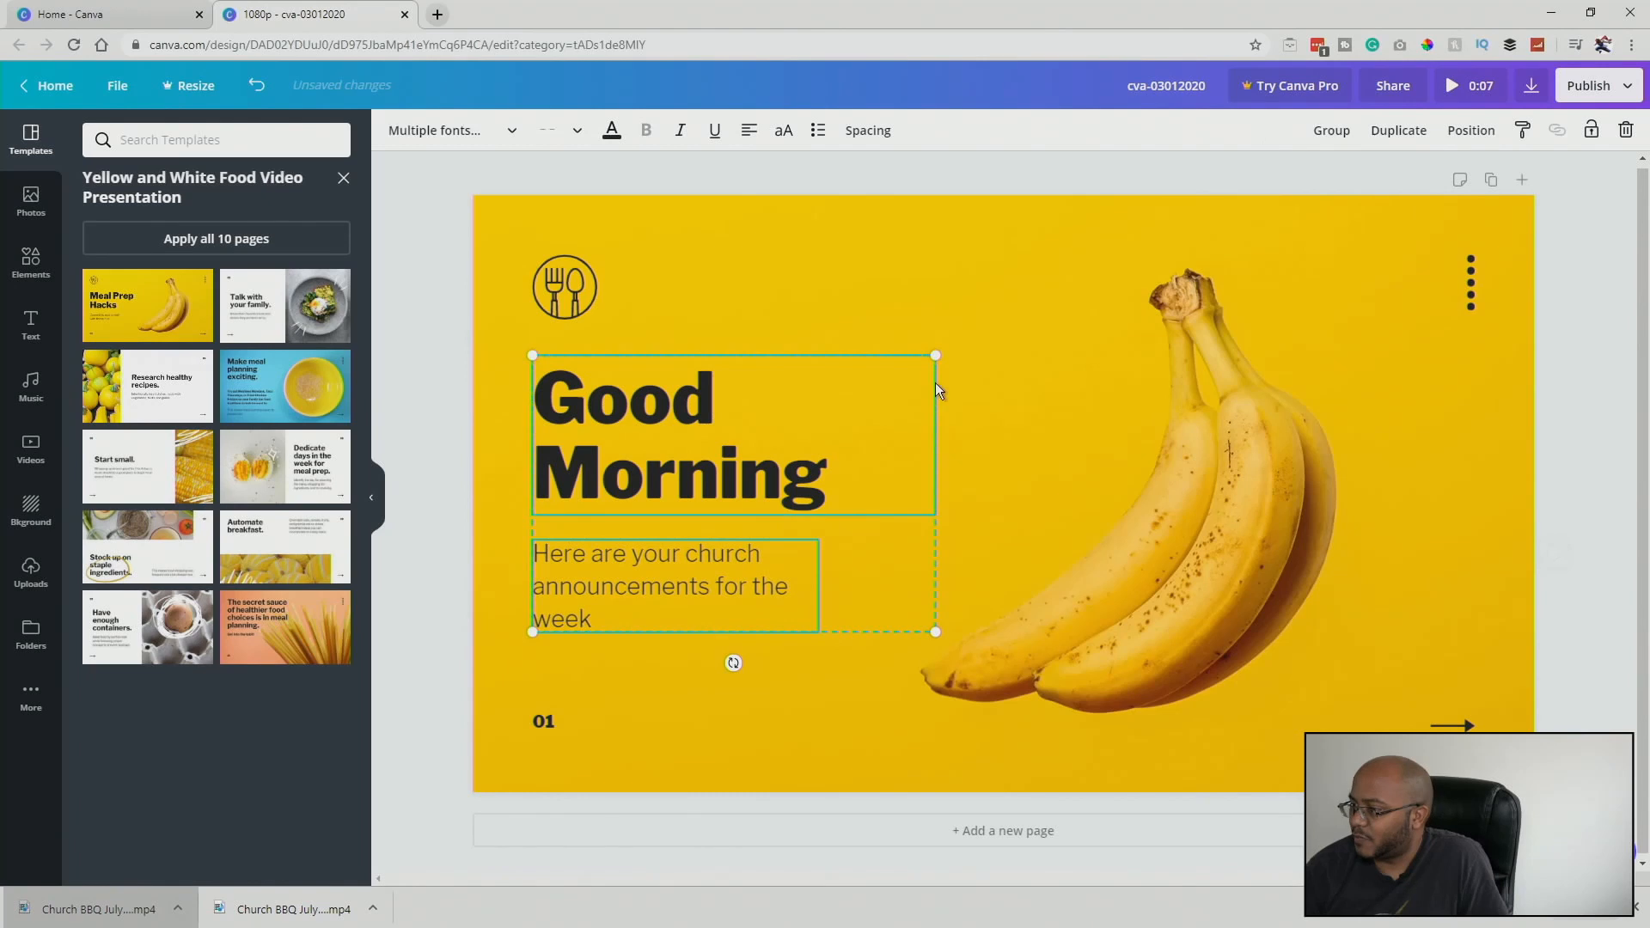
click(434, 640)
click(795, 599)
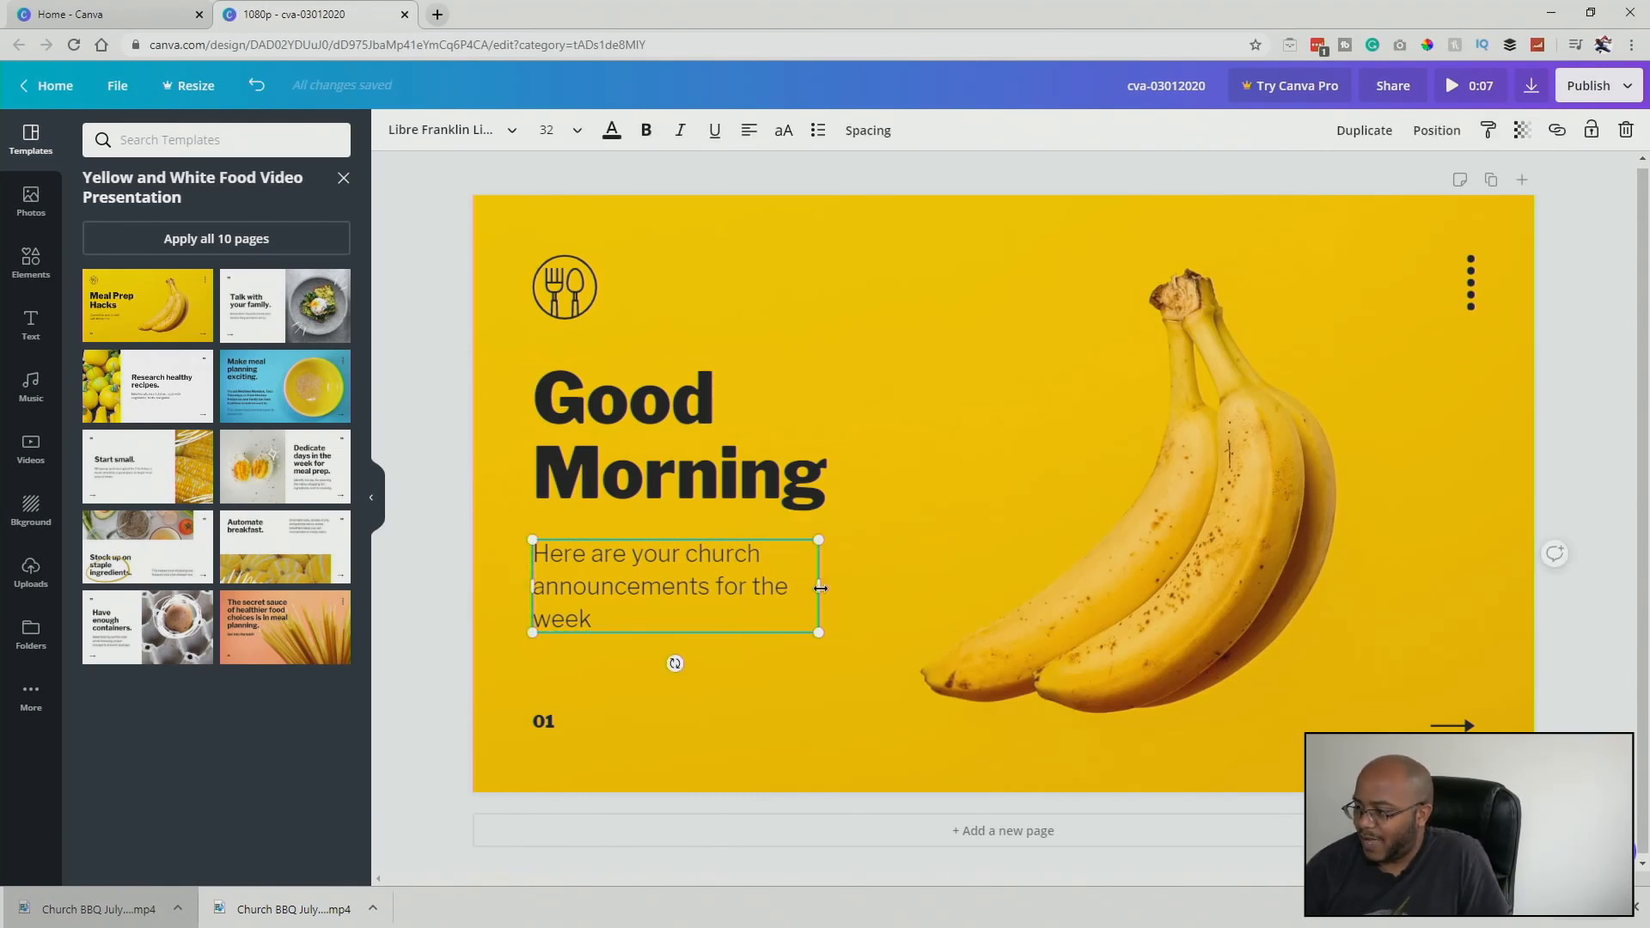
drag(821, 588, 923, 587)
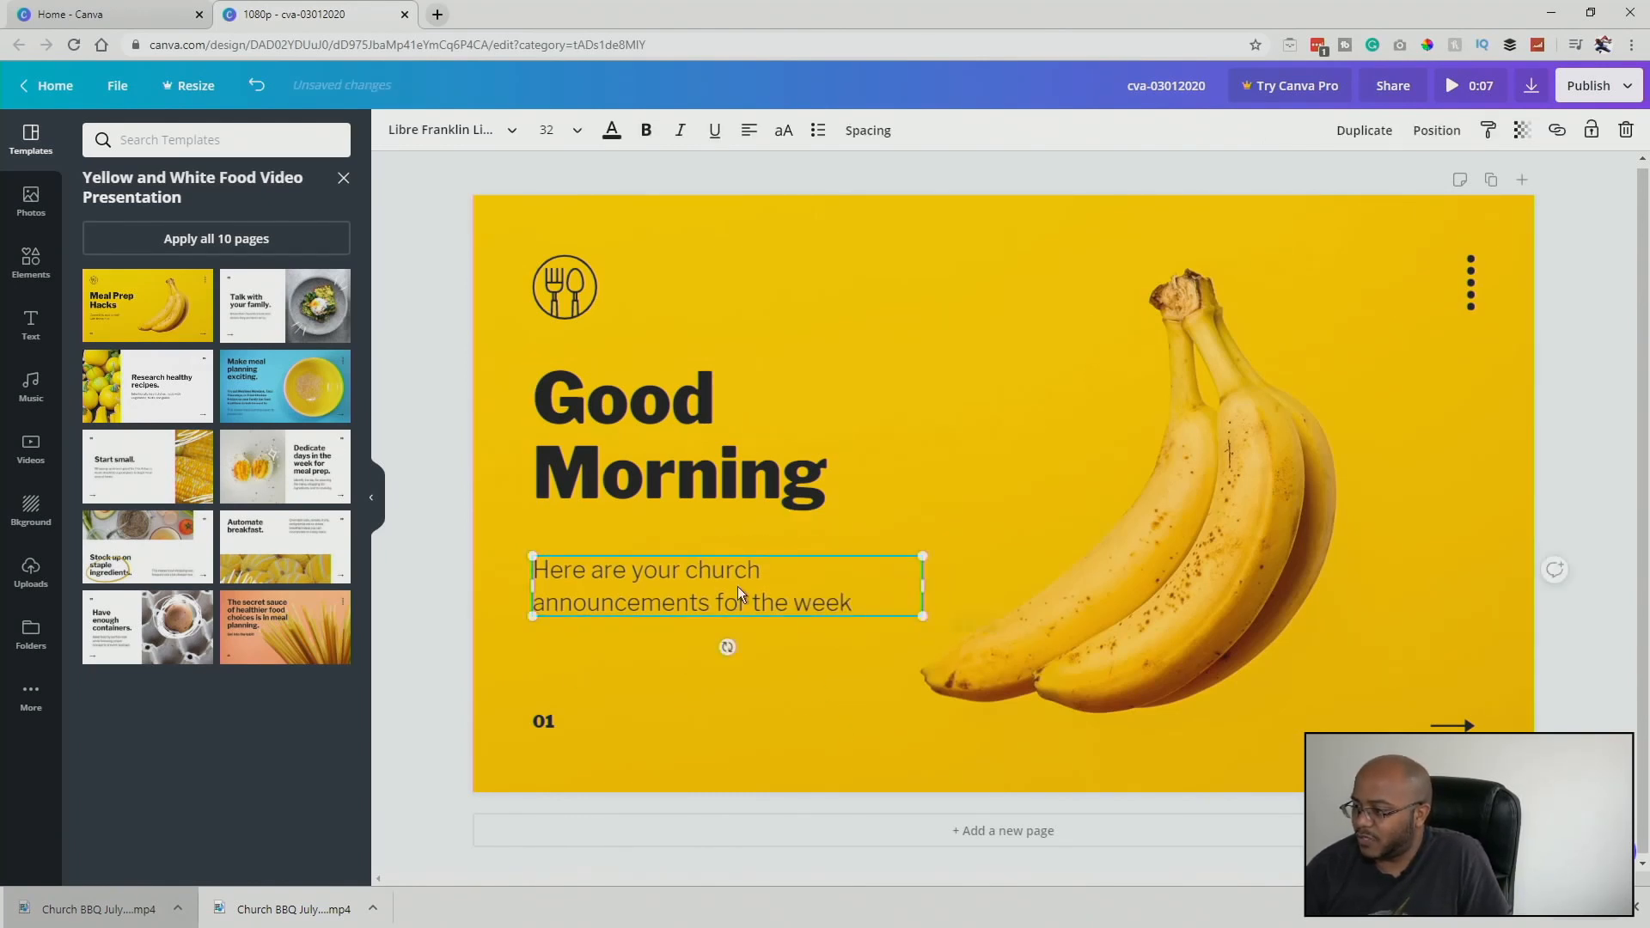
drag(737, 586, 720, 552)
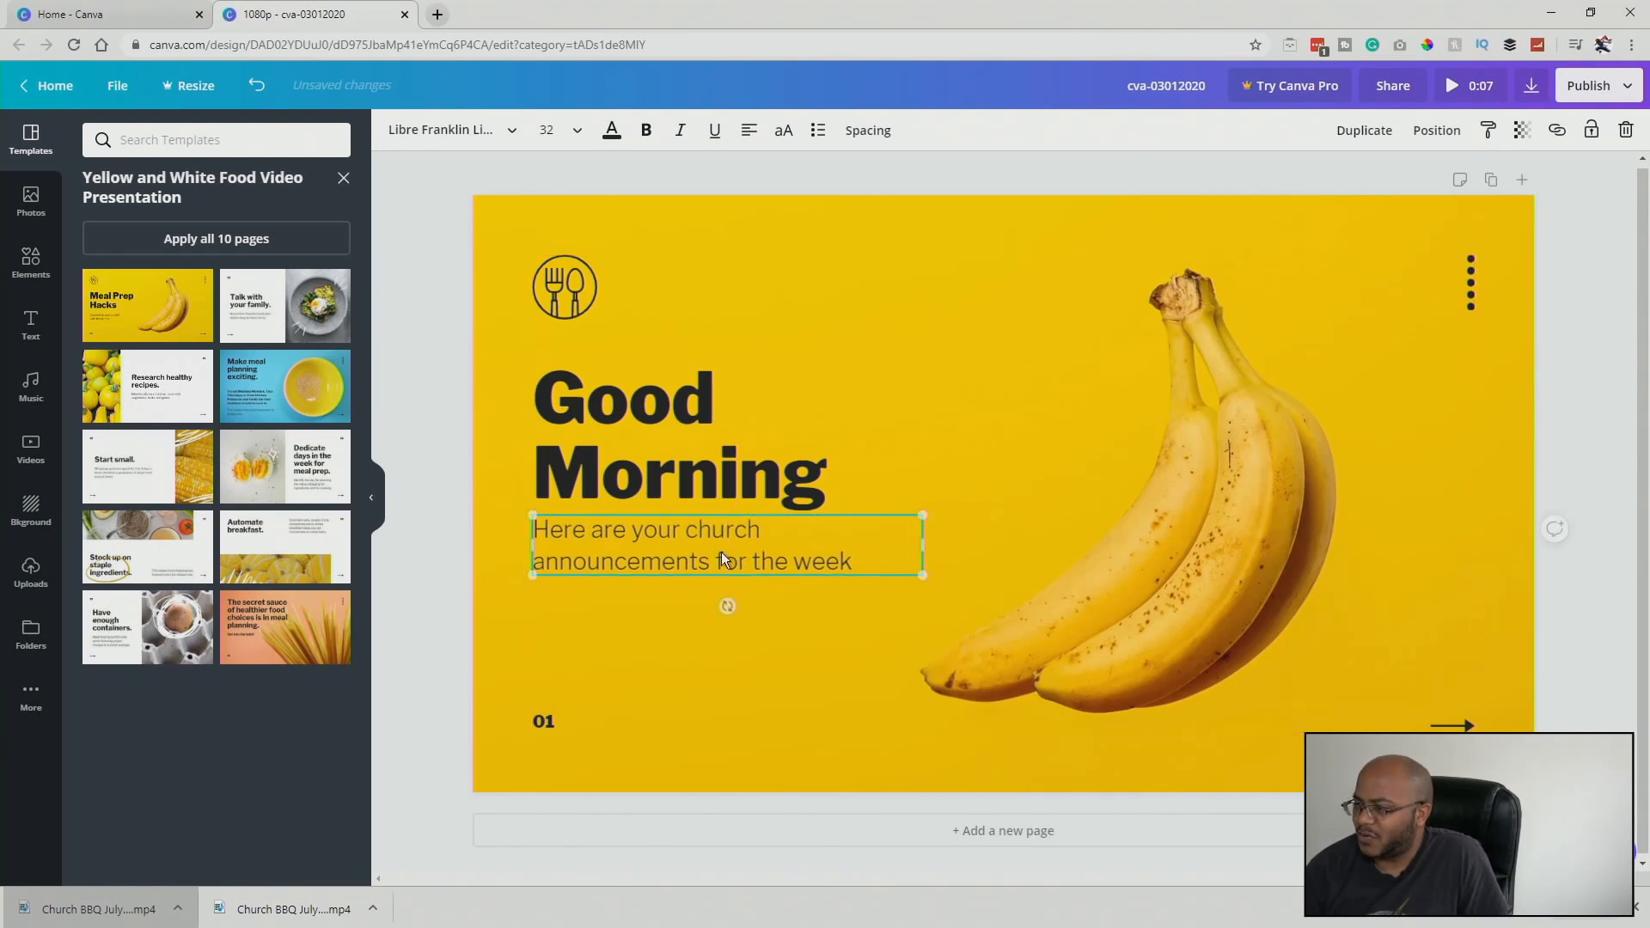
Delete the fork and spoon icon above the heading.
click(564, 301)
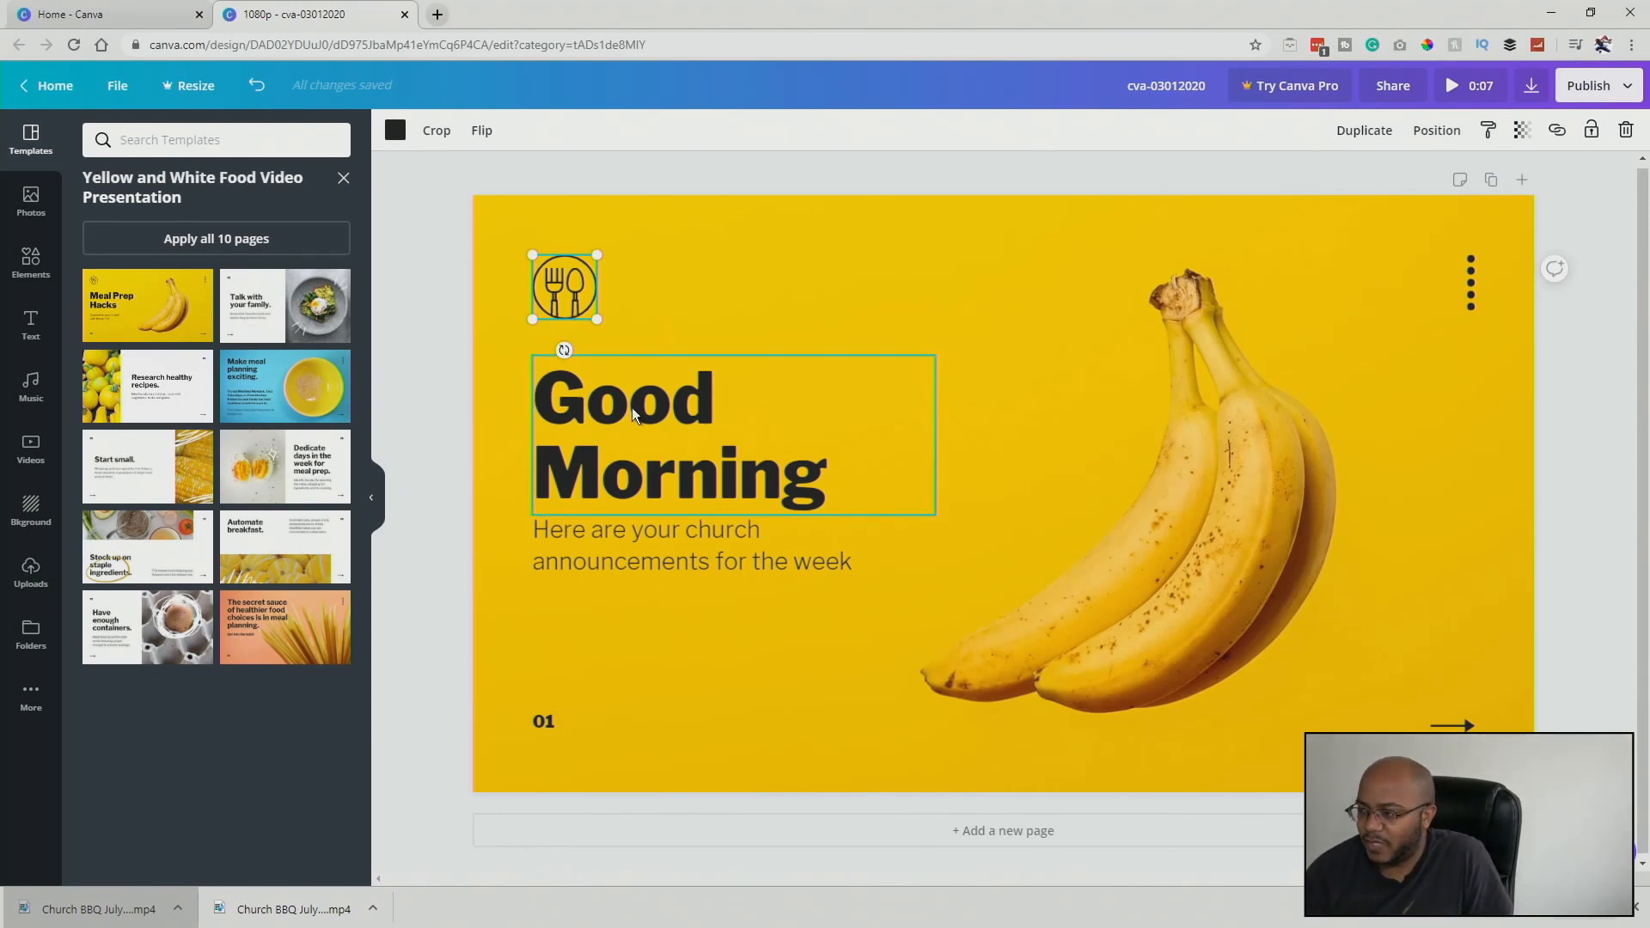
click(423, 368)
click(571, 298)
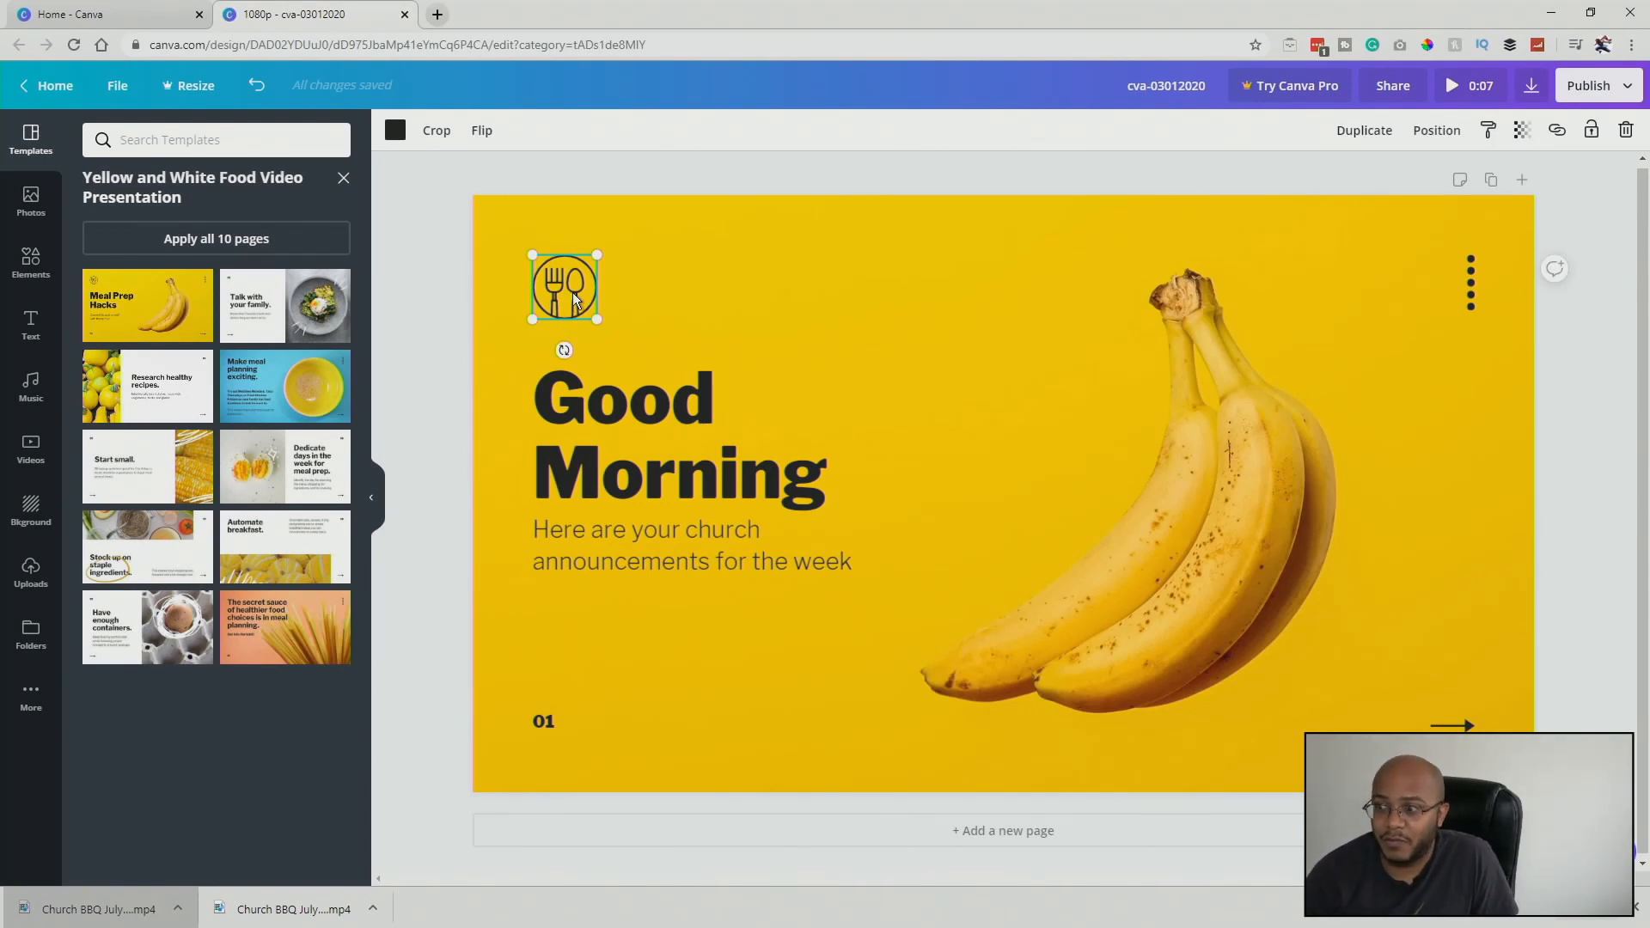
key(Delete)
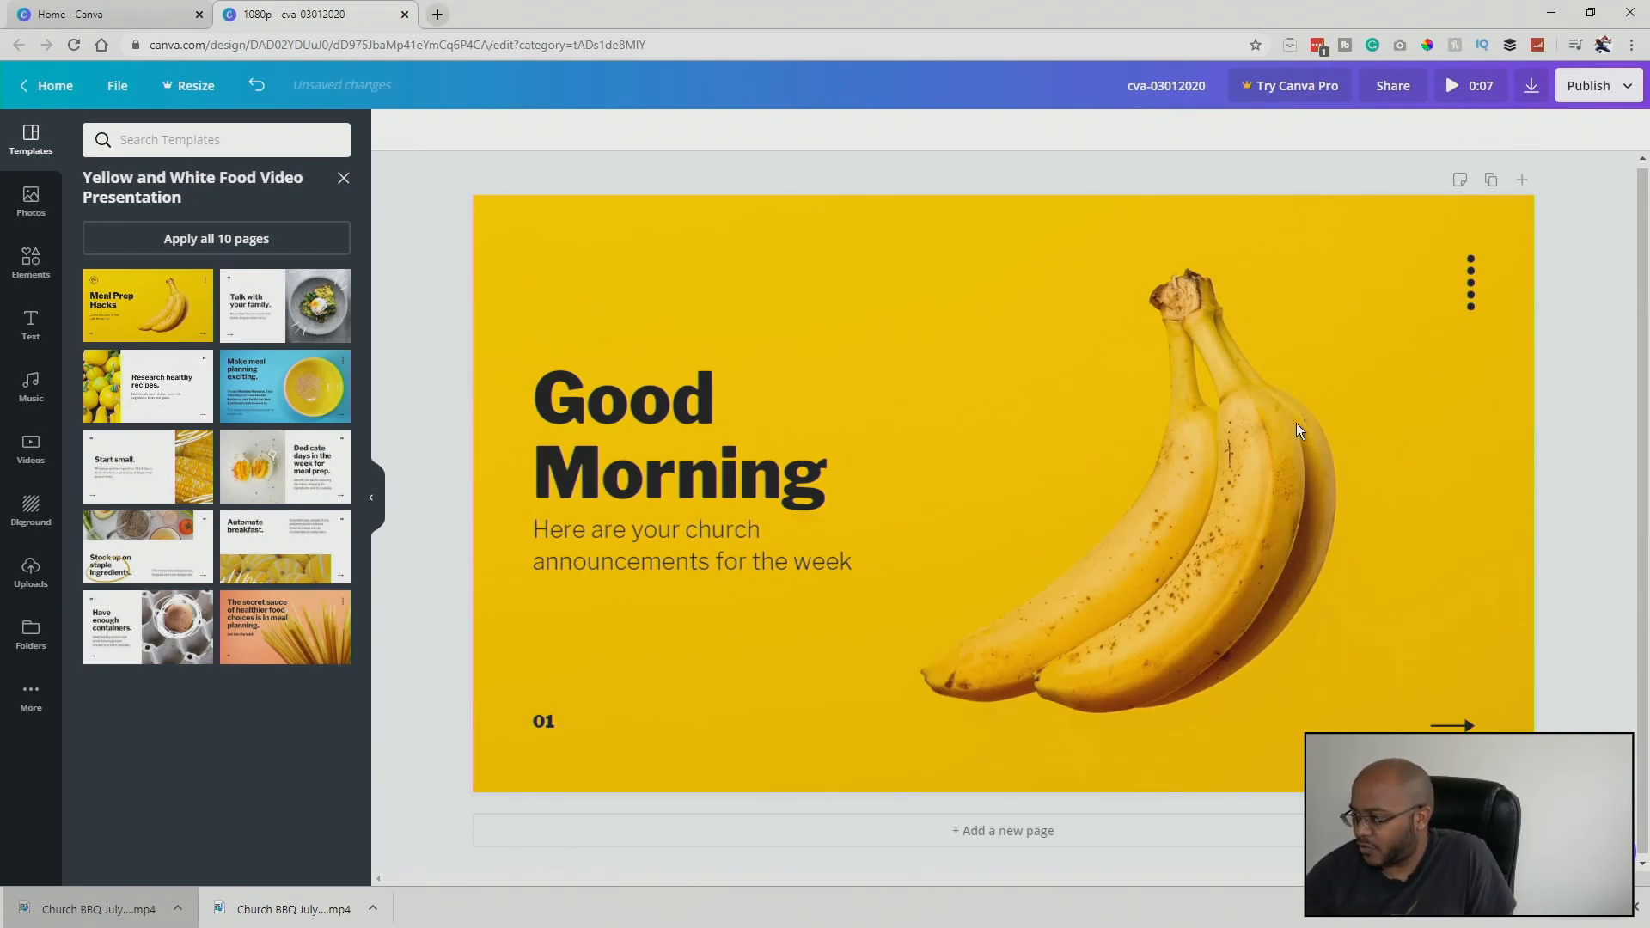
Replace the banana background with the 0:11 video of the sun above the clouds from the Aerial Shots collection.
click(31, 449)
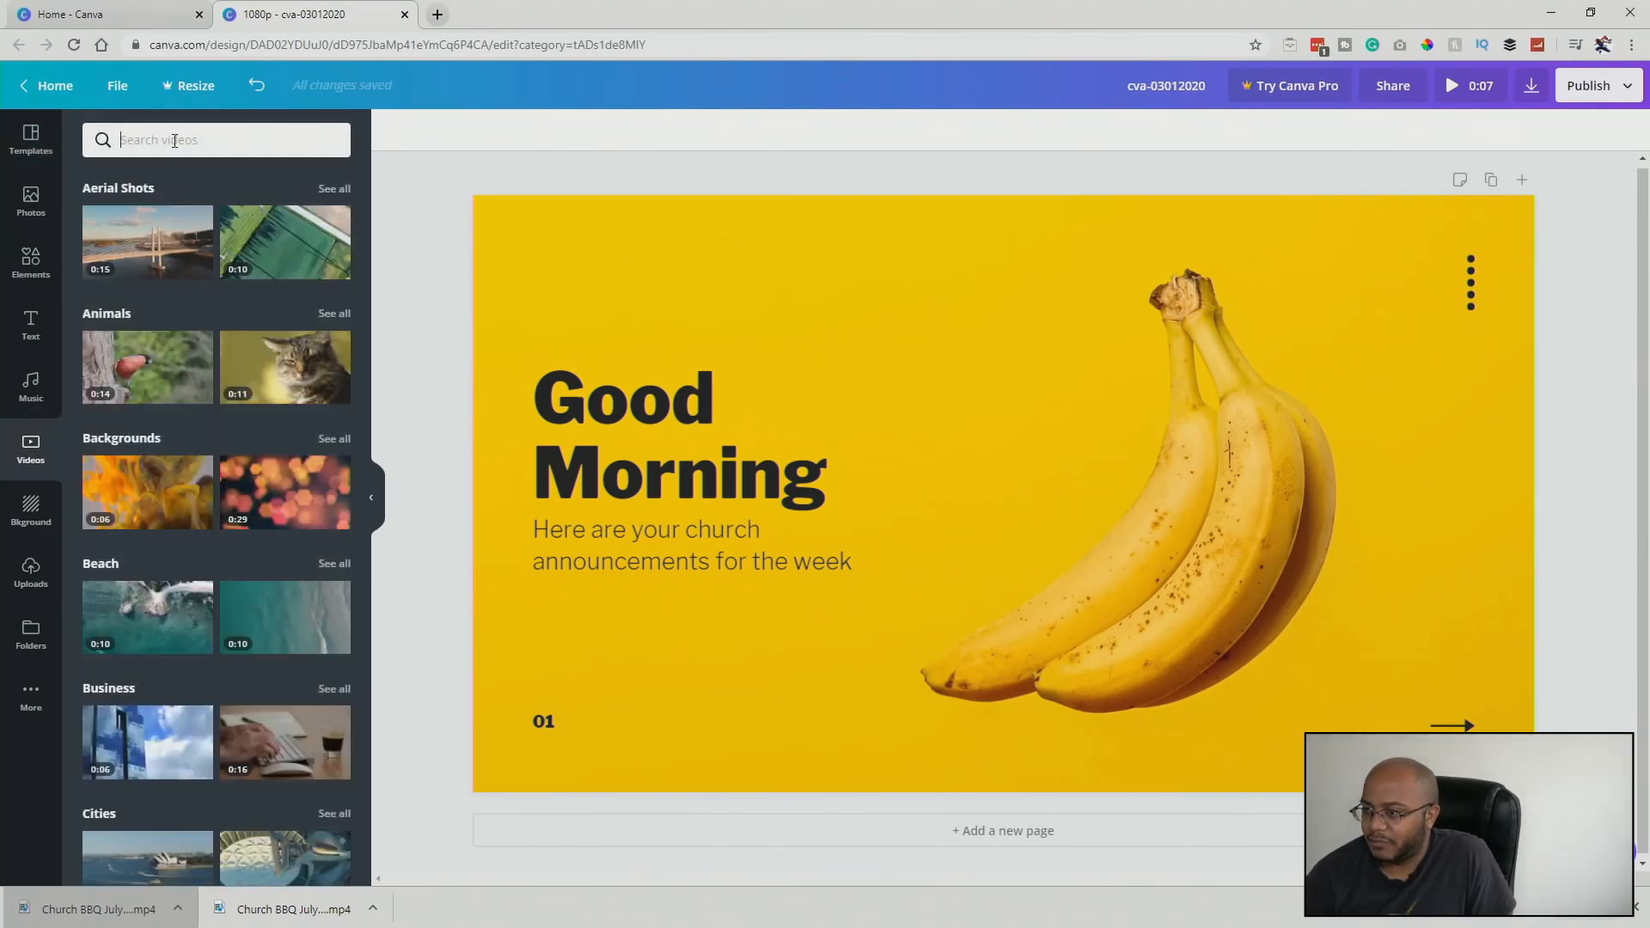
click(334, 190)
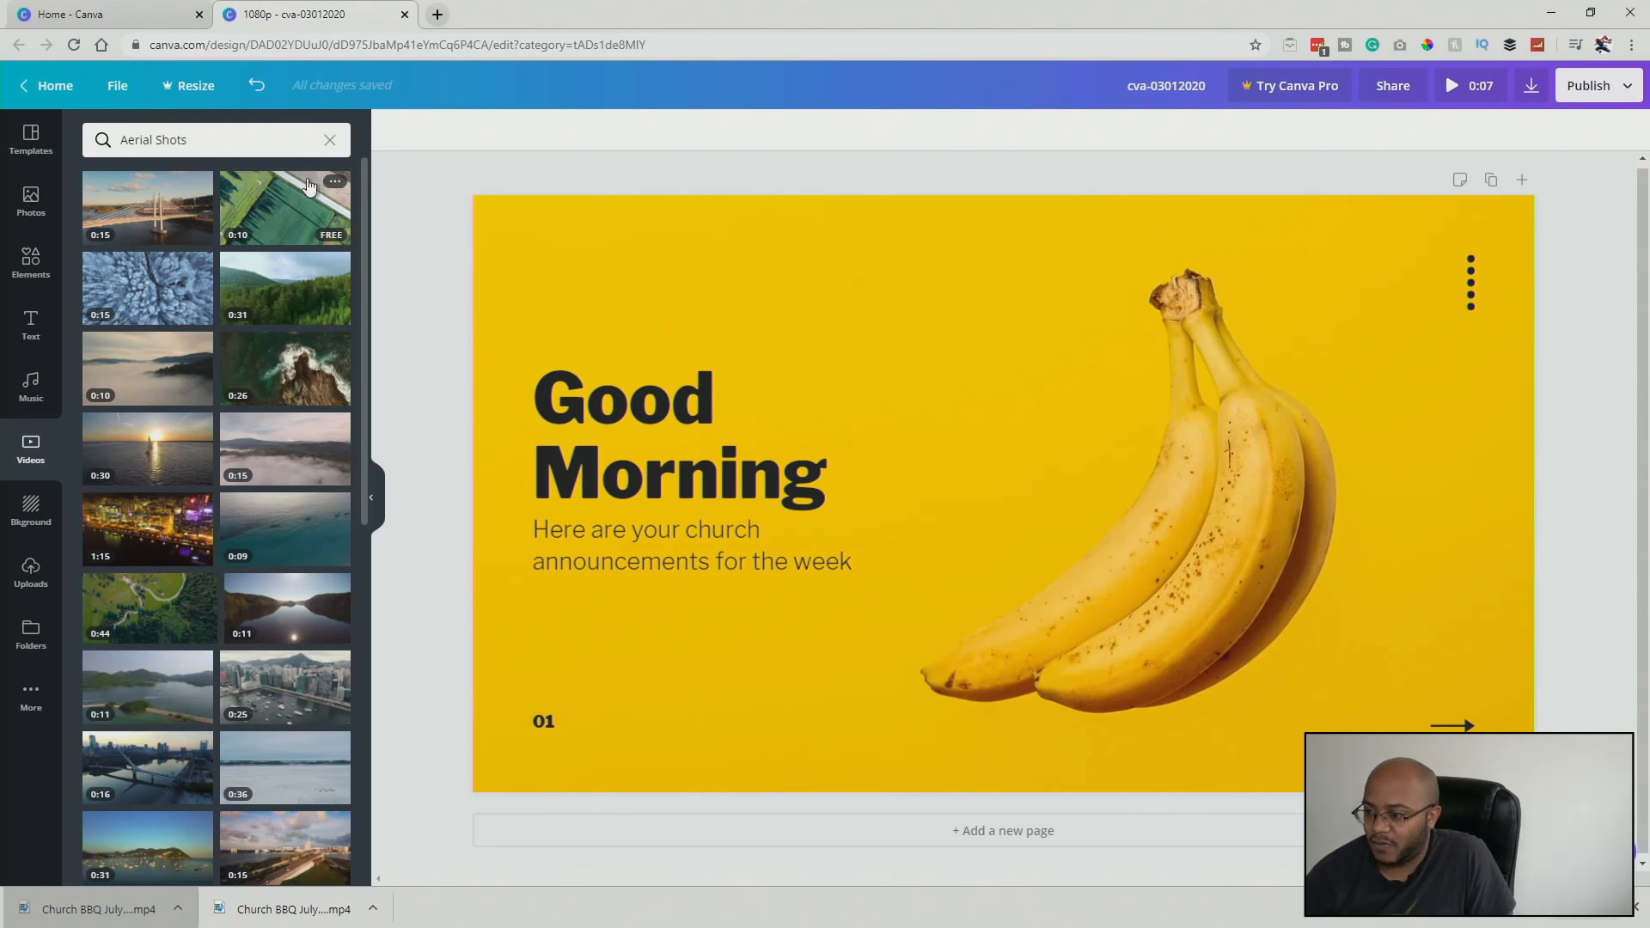
scroll(245, 486, down, 5)
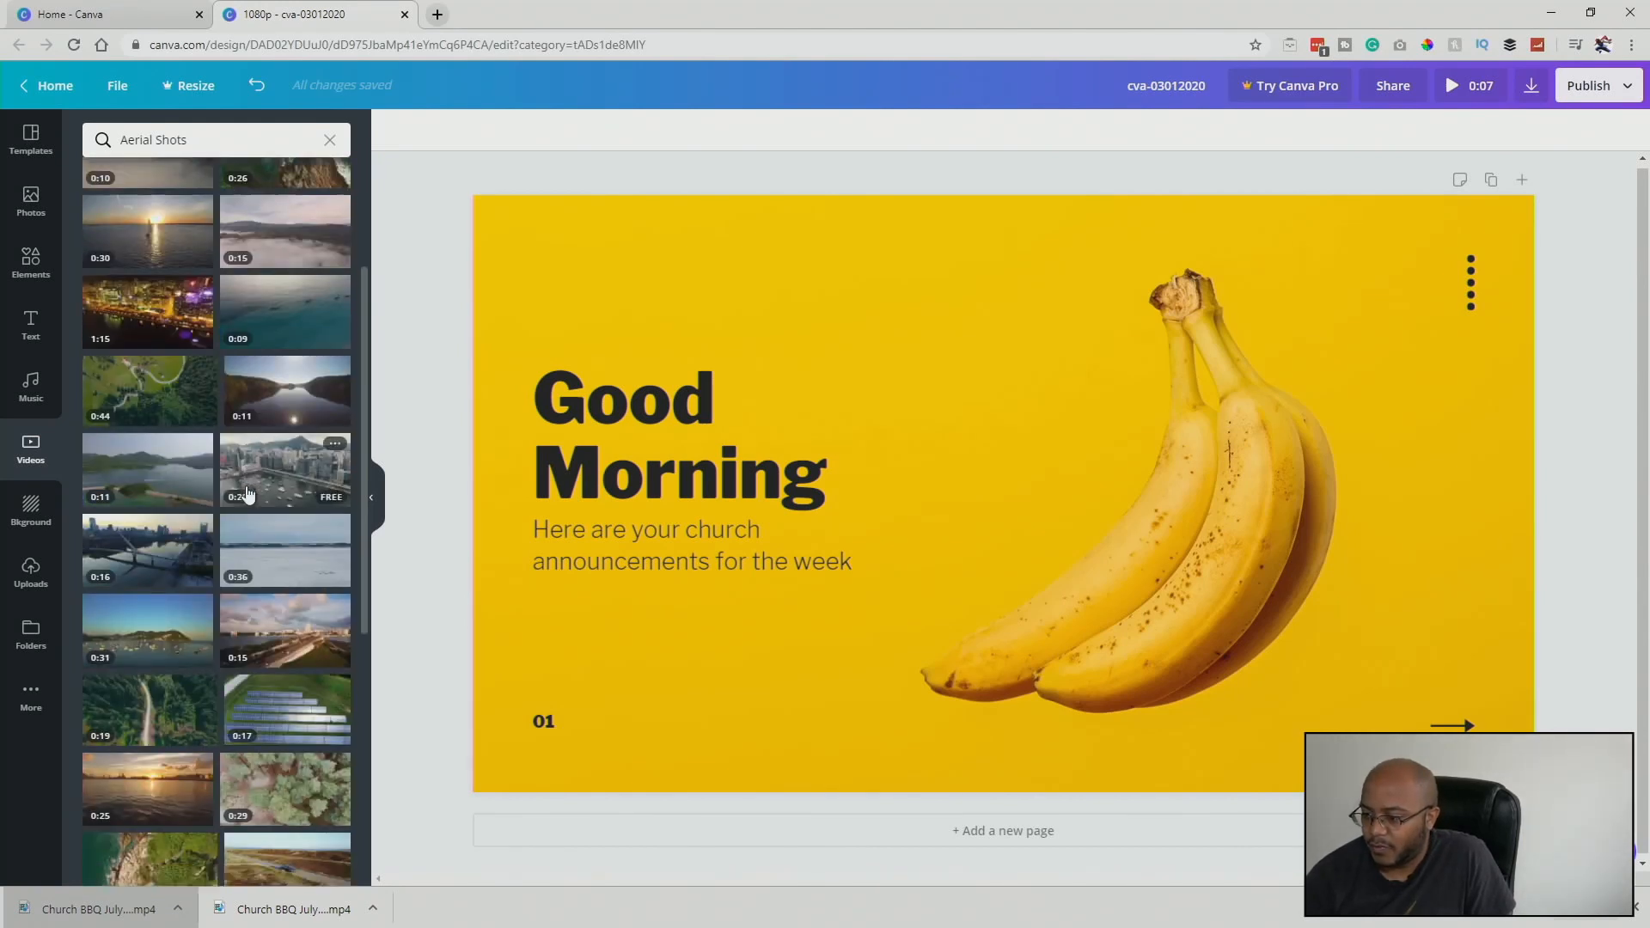
scroll(245, 486, down, 3)
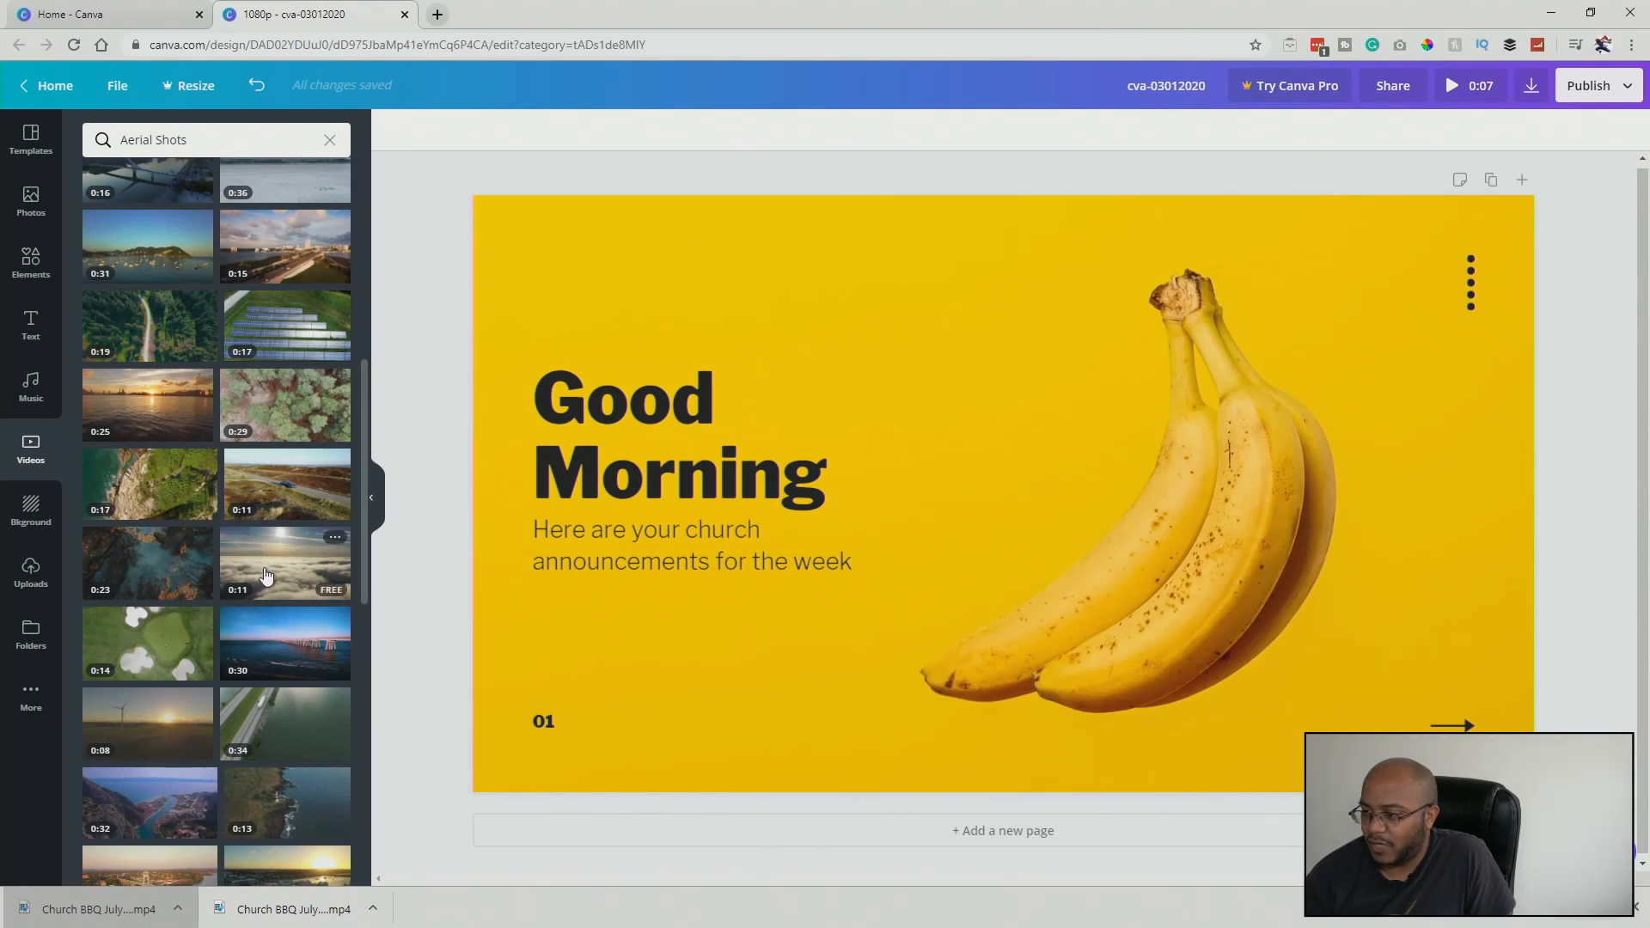
drag(265, 576, 507, 234)
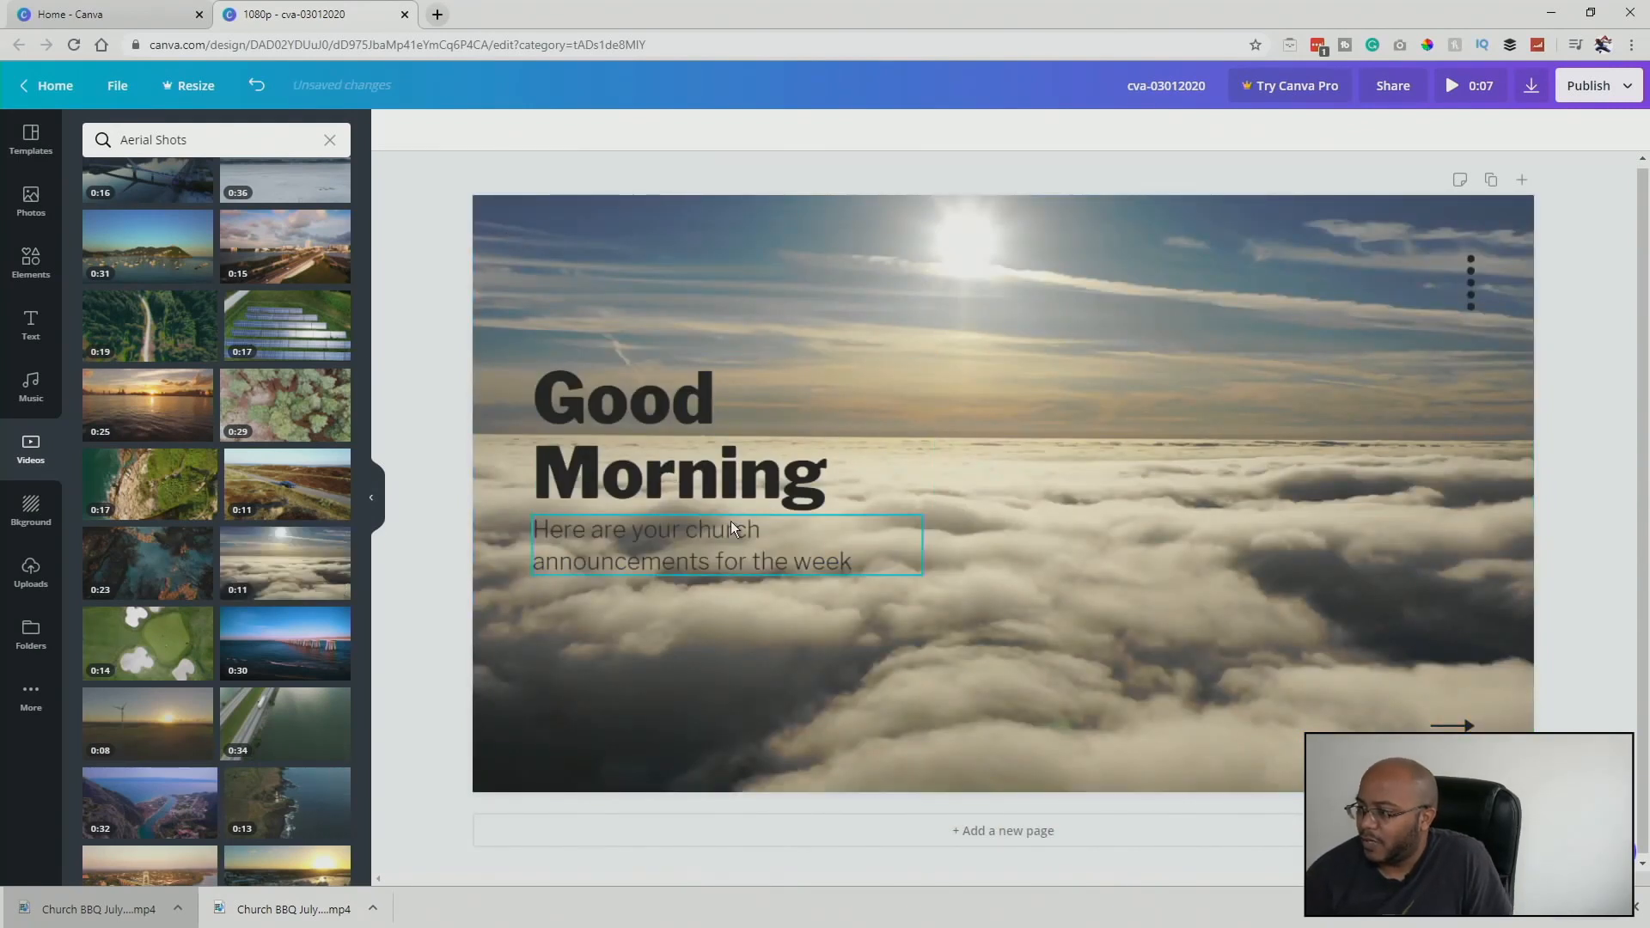
Move the "Good Morning" heading and its subtitle up to the upper-left area of the page, keeping the subtitle directly beneath.
drag(625, 426, 617, 296)
drag(653, 536, 645, 421)
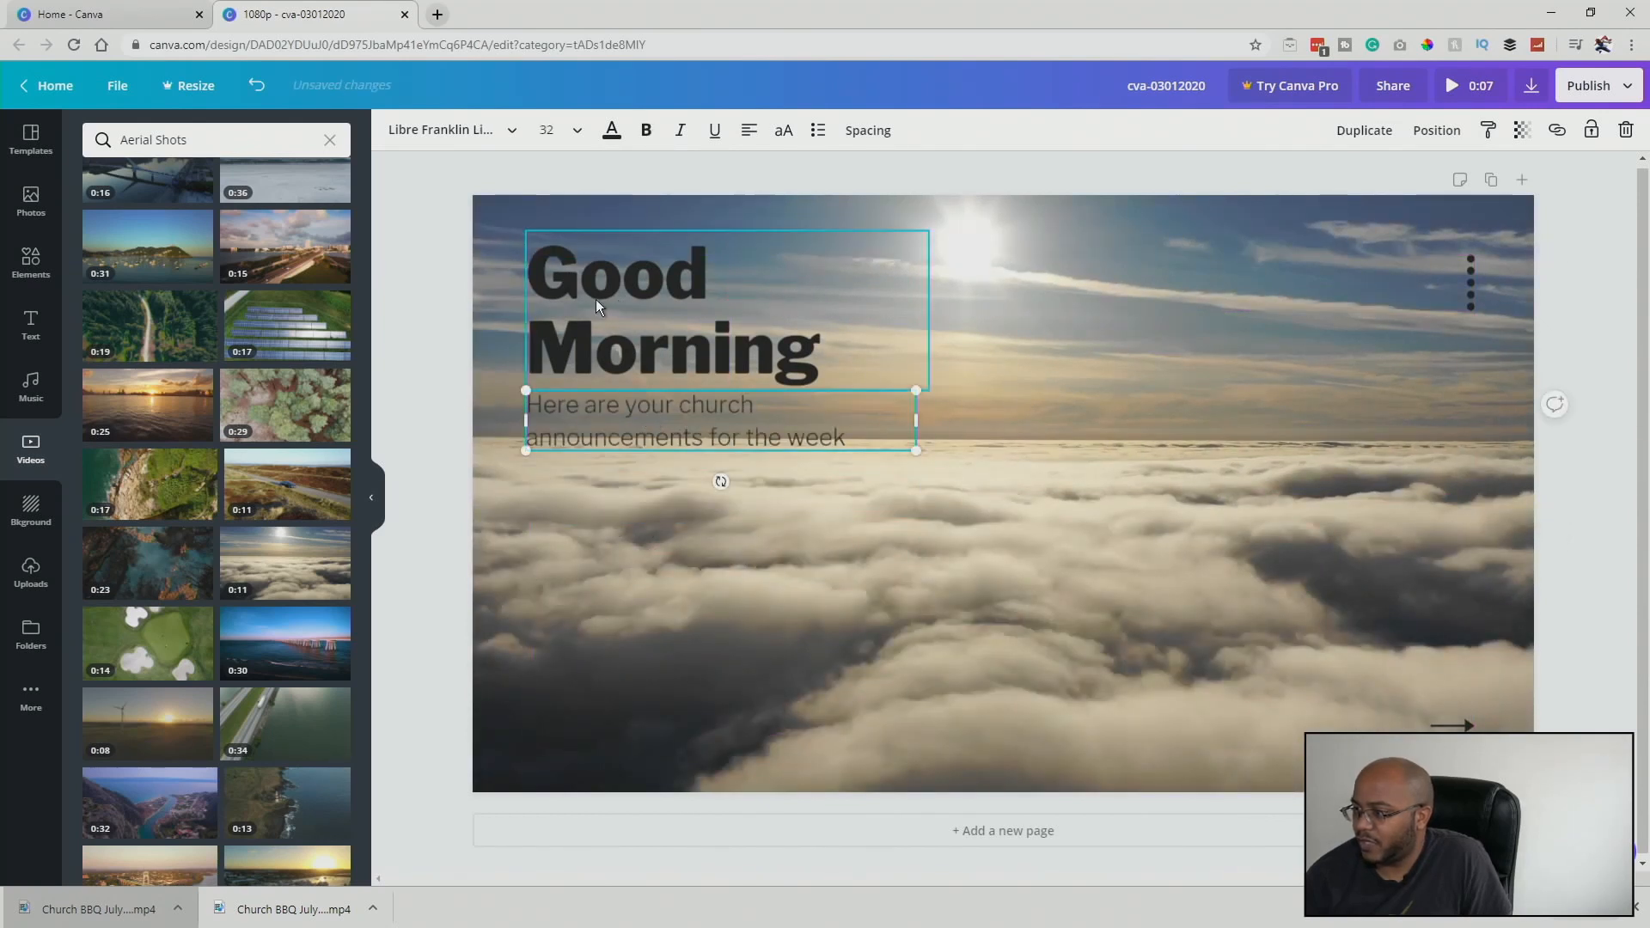
click(607, 412)
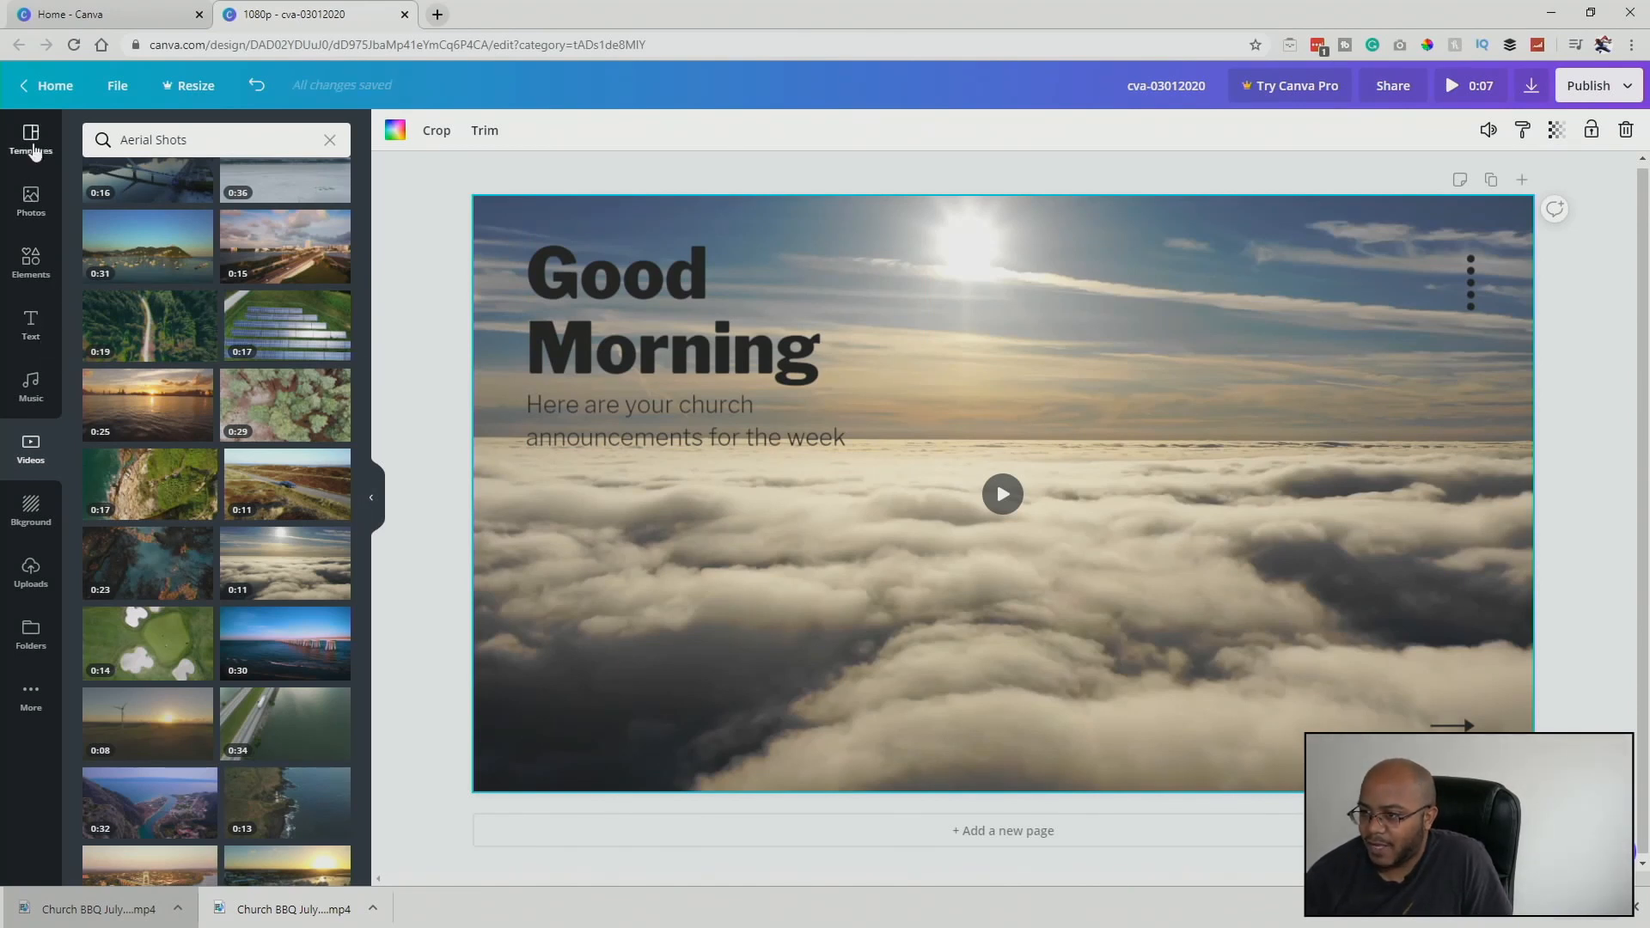
Add a recently used square shape behind the text on the page's left side and stretch its height to about 1,170.
click(31, 262)
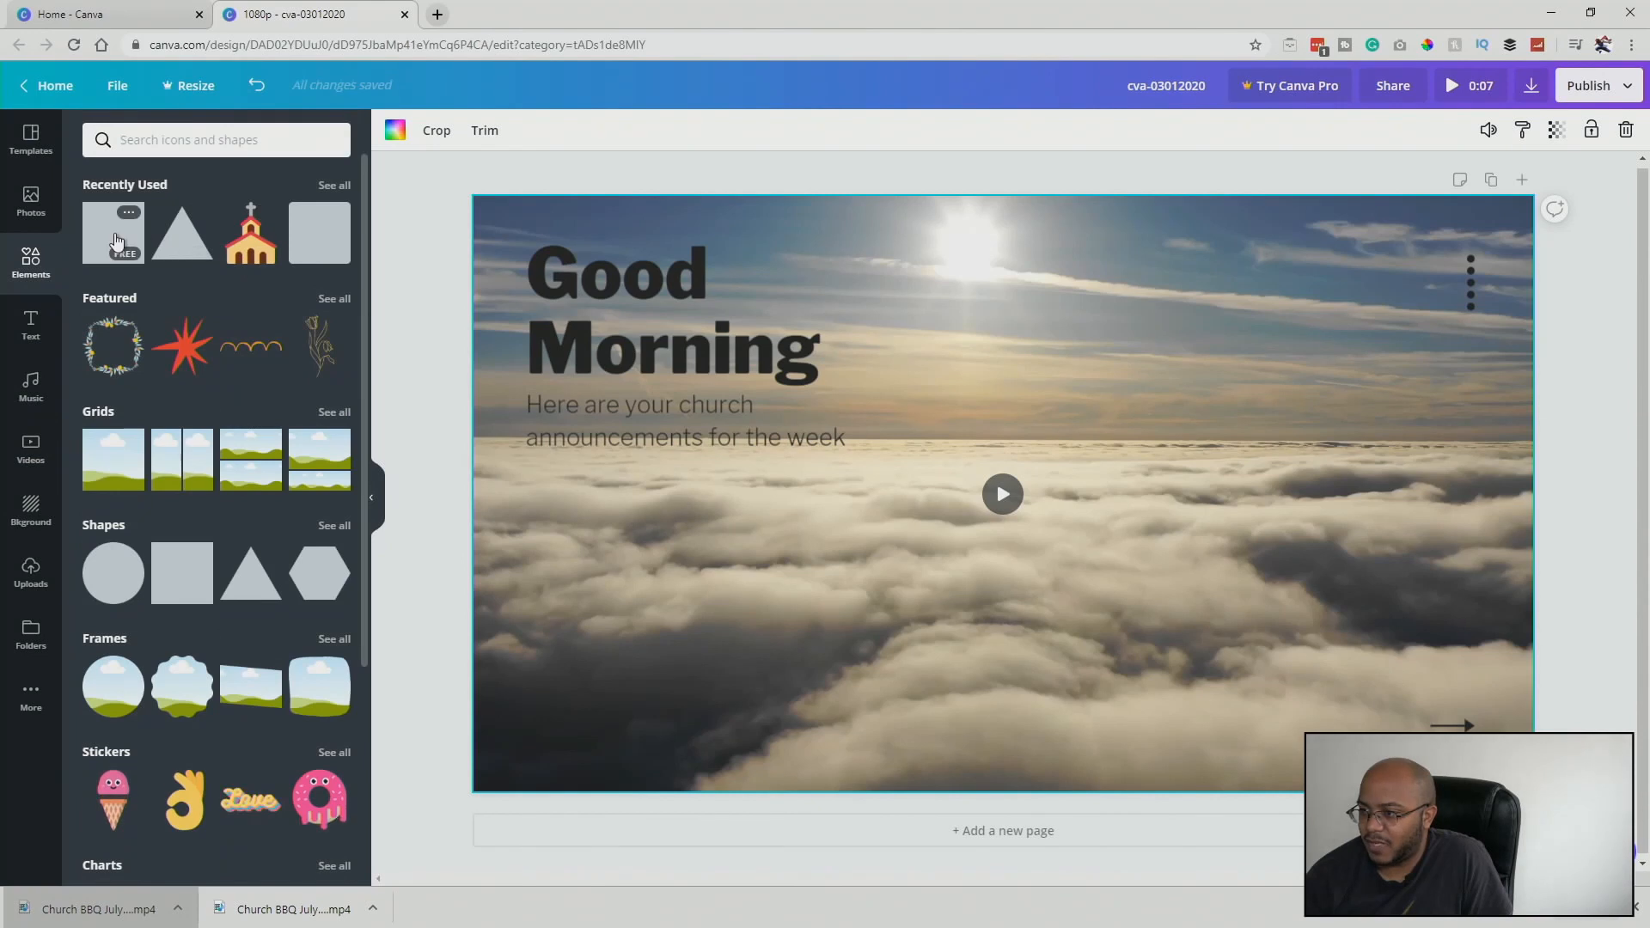
click(117, 240)
drag(935, 482, 685, 449)
drag(675, 659, 675, 828)
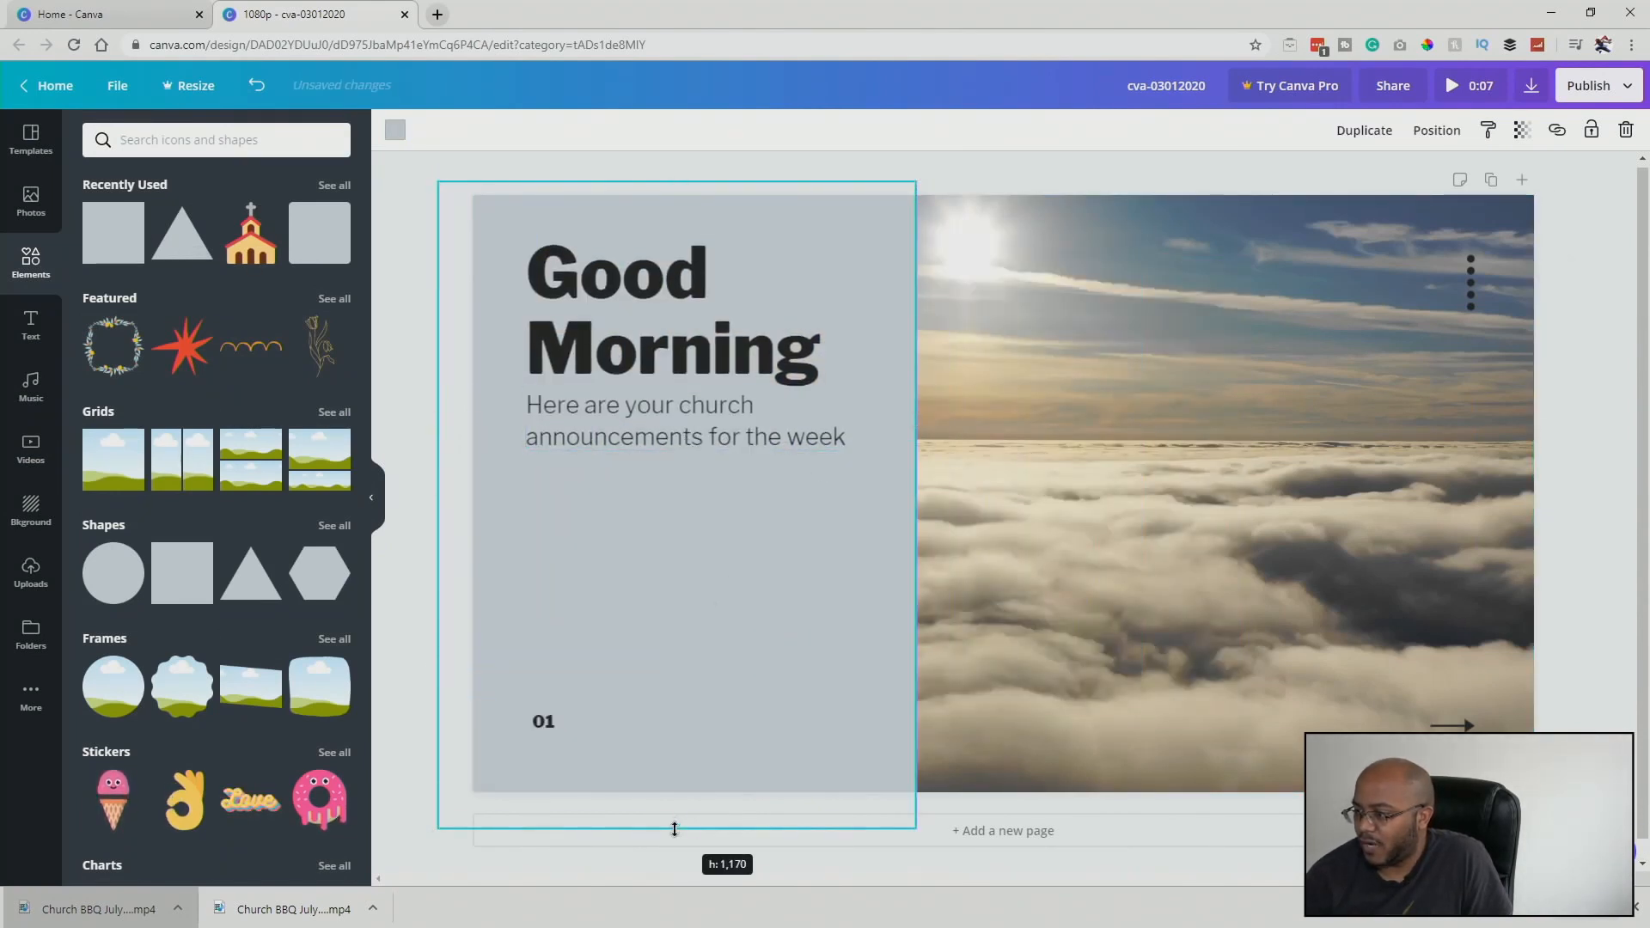
Try several default colors on the square shape behind the text and settle on yellow.
click(395, 131)
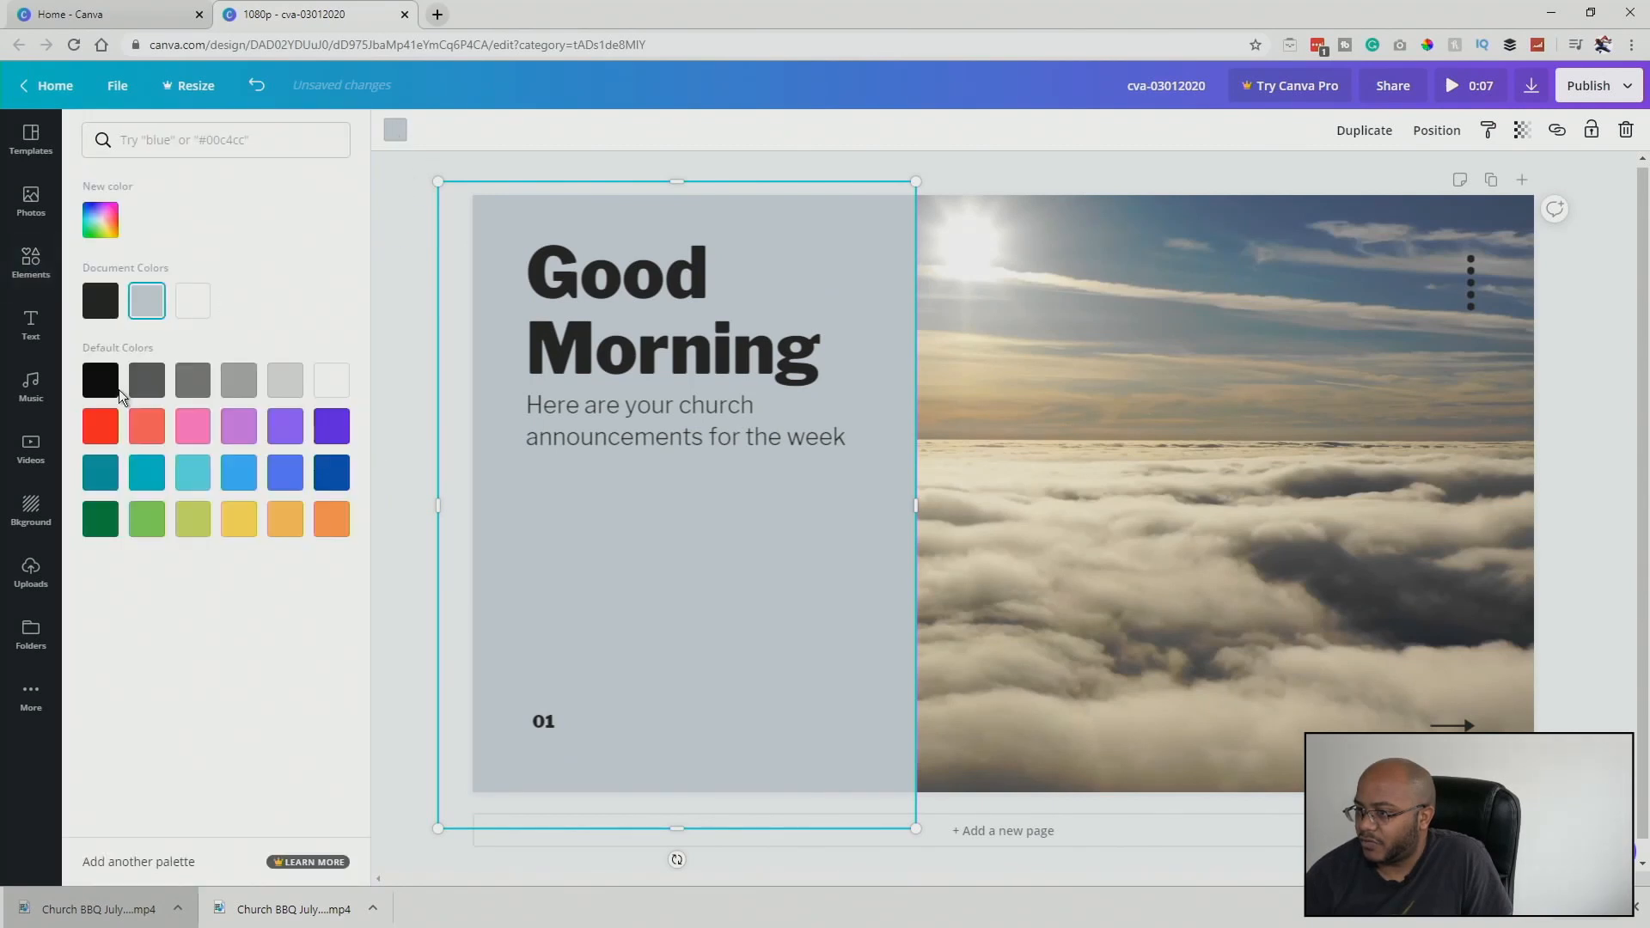
click(285, 384)
click(332, 380)
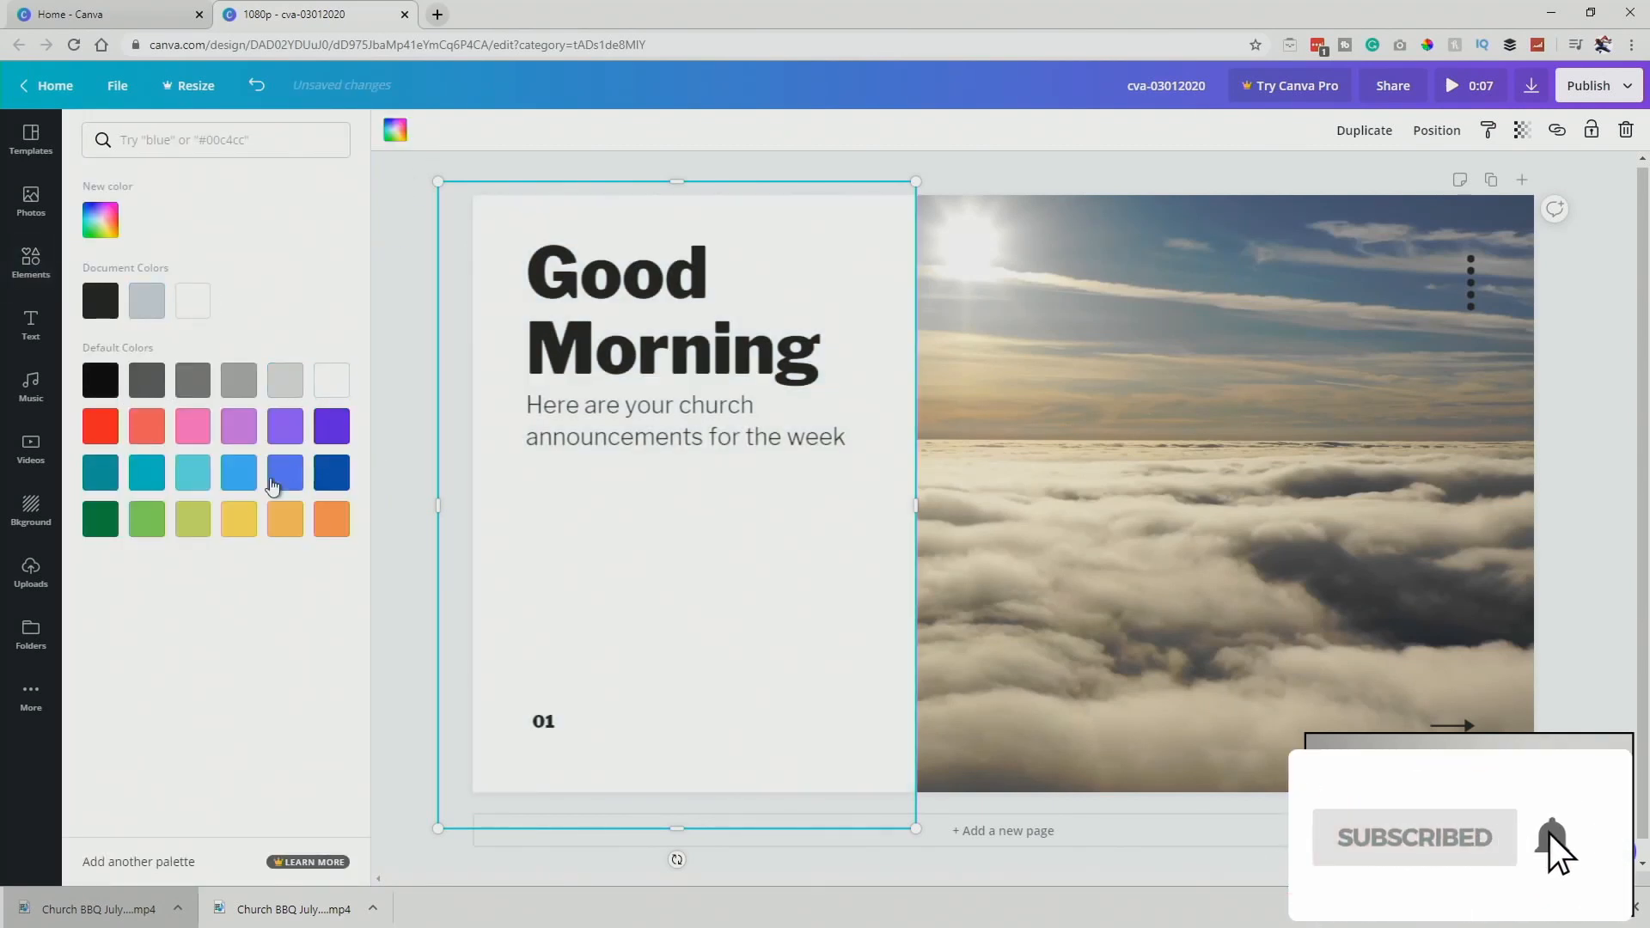
click(238, 524)
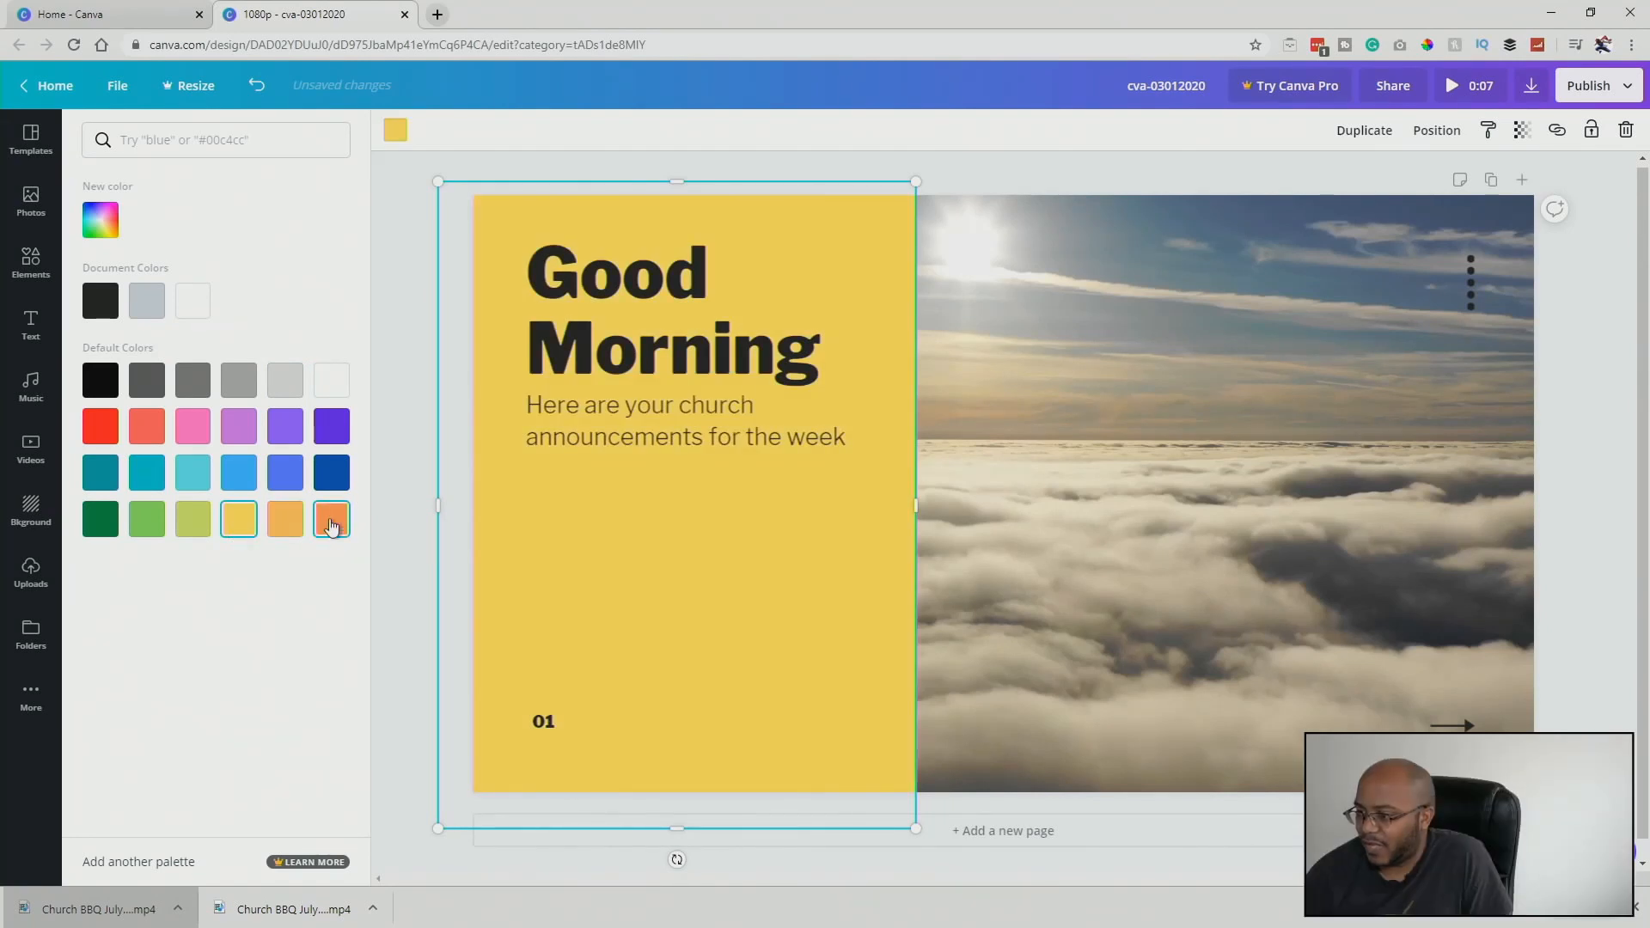
click(331, 473)
click(286, 483)
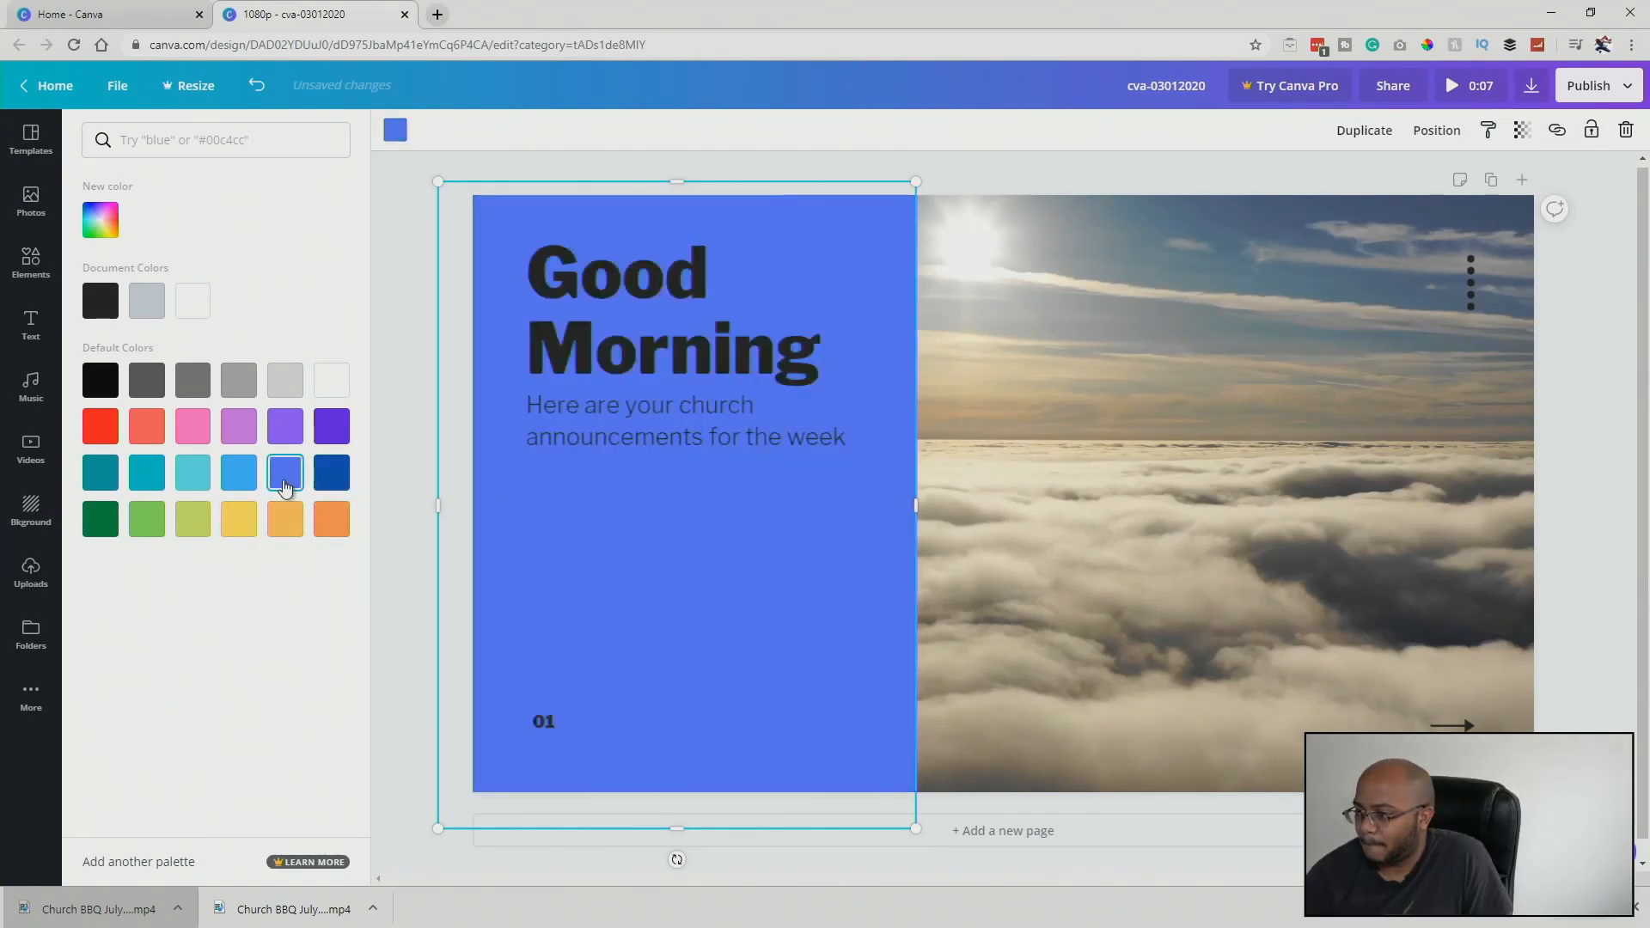
click(237, 472)
click(151, 519)
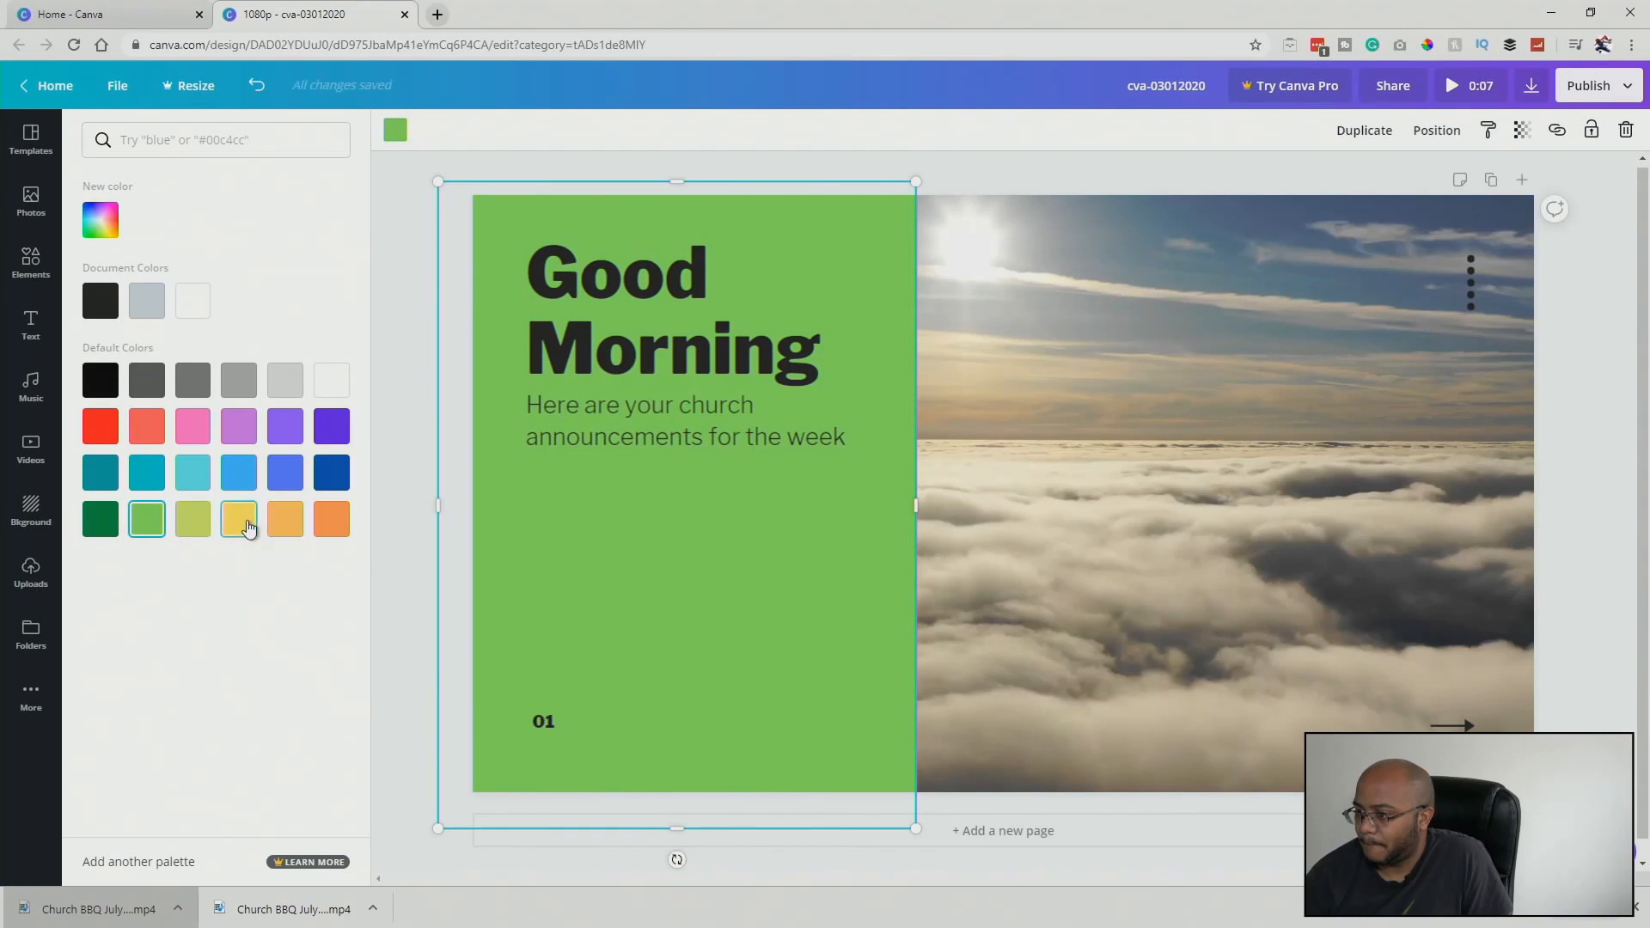
click(247, 526)
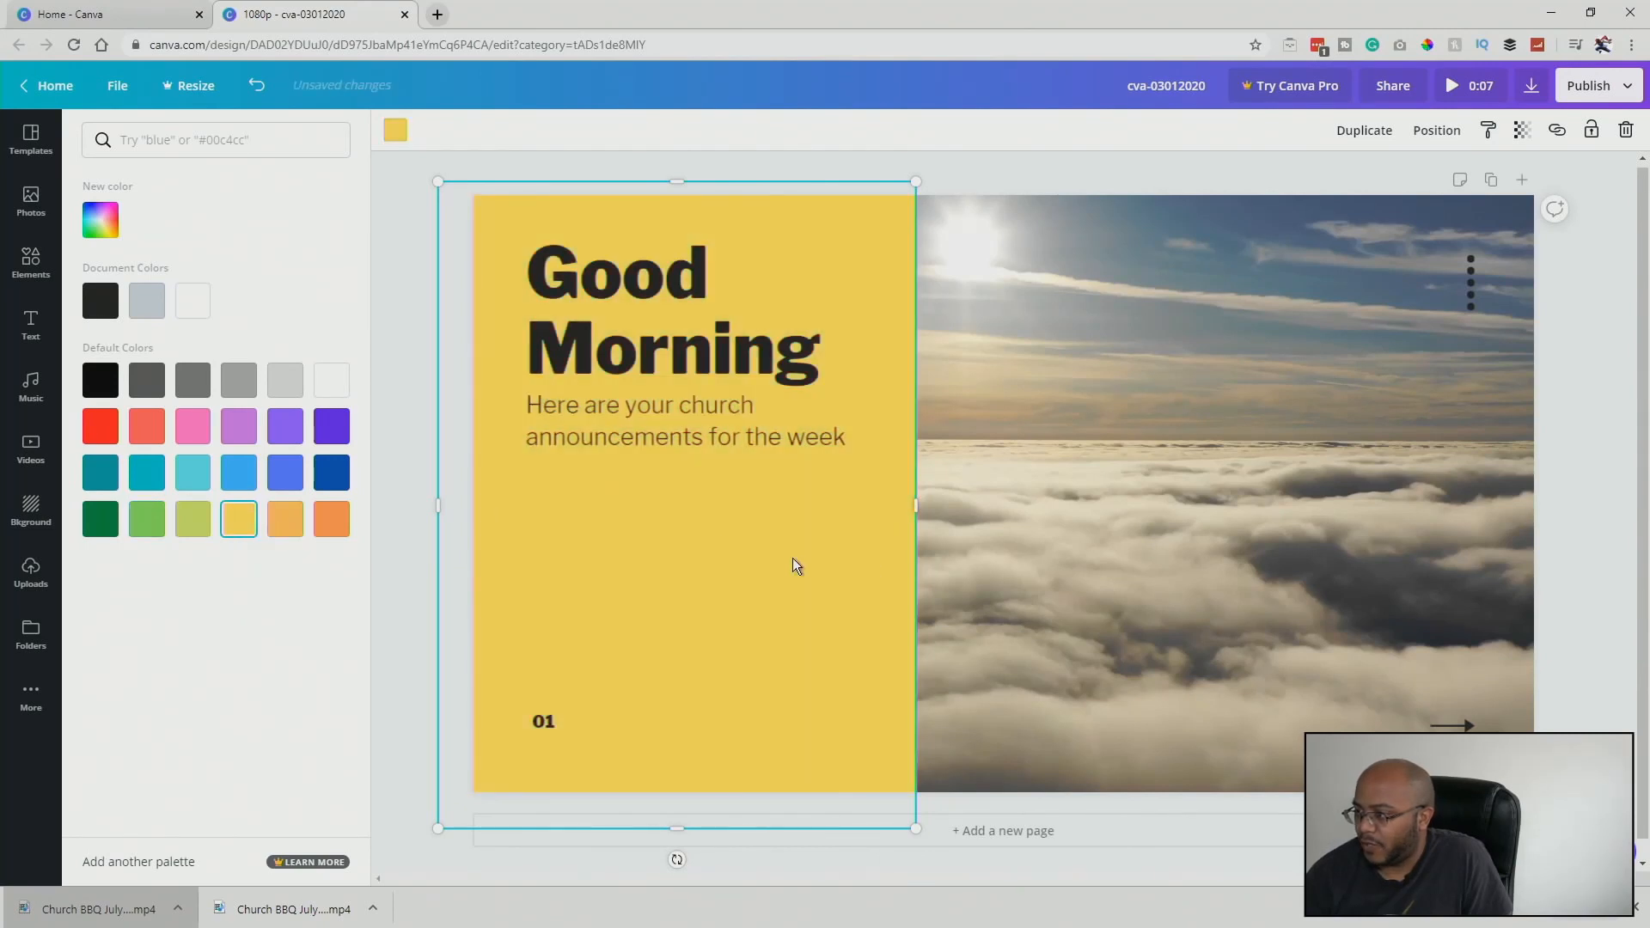
Shift the yellow shape slightly to the left and set its transparency to 79.
drag(792, 564, 767, 554)
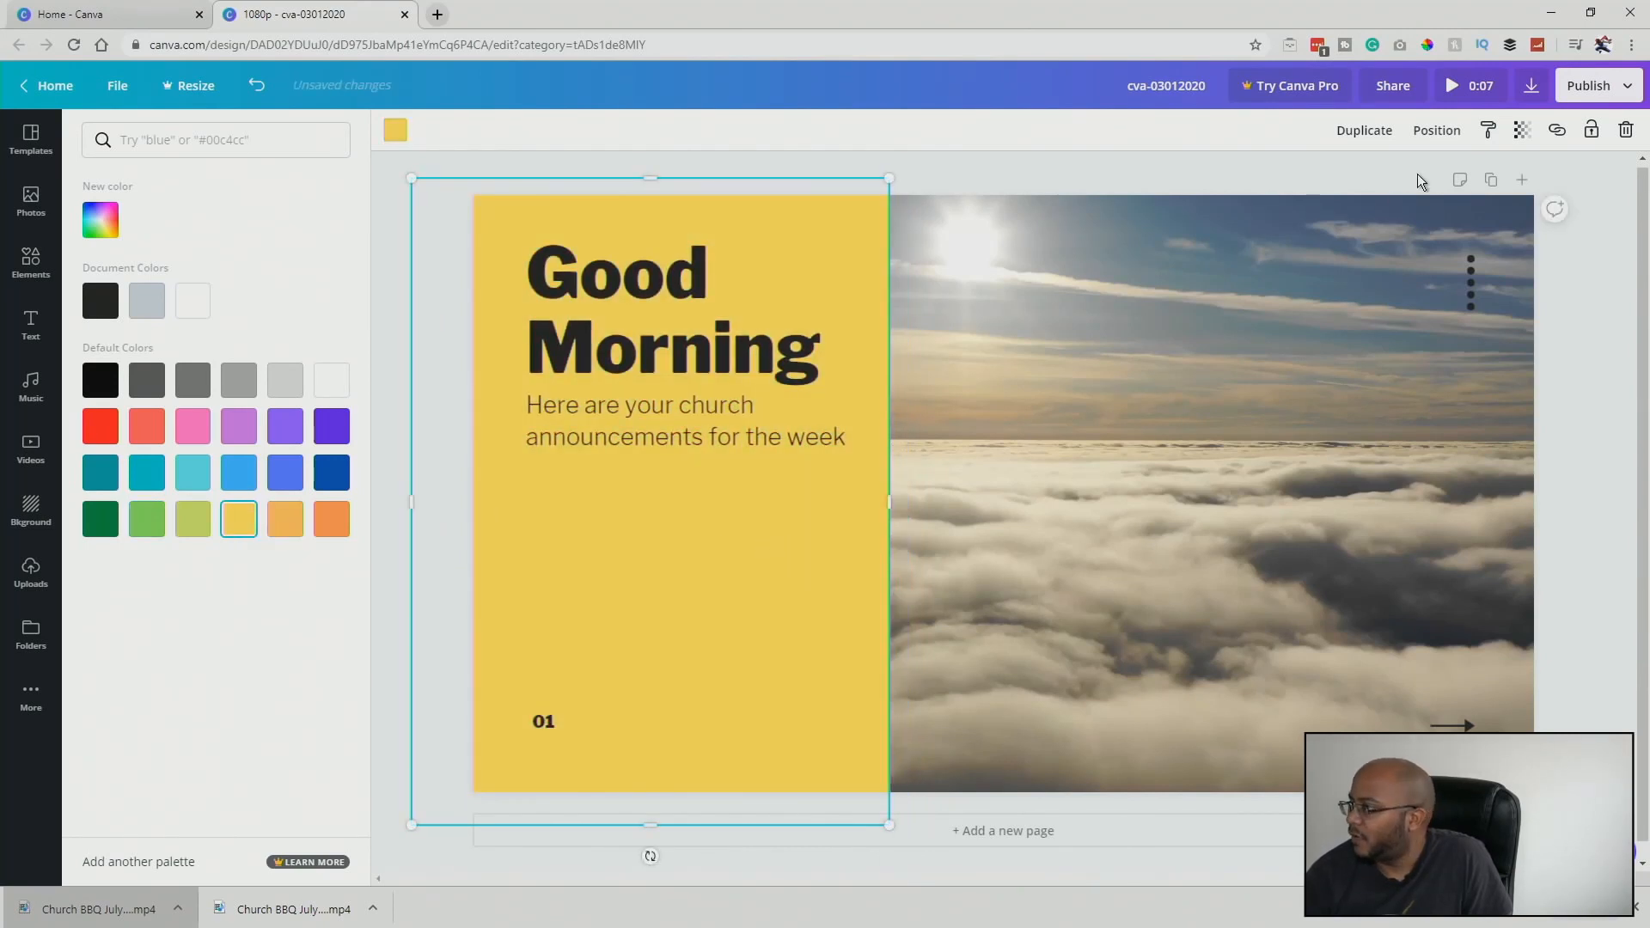
click(1522, 129)
drag(1484, 174, 1463, 178)
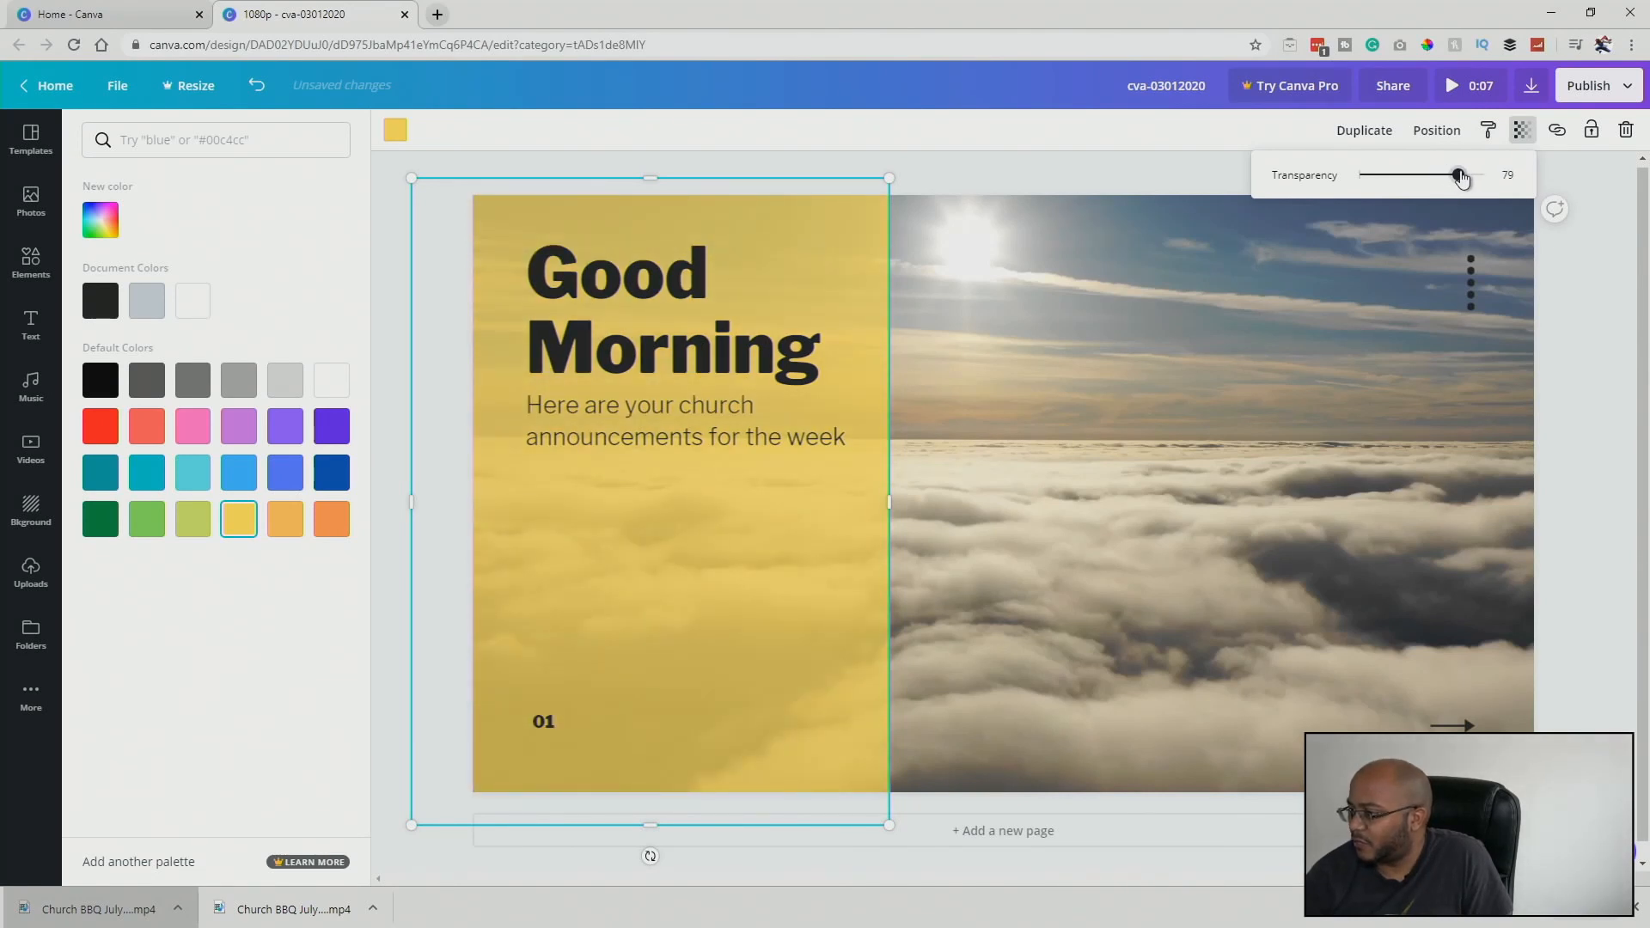
click(1585, 297)
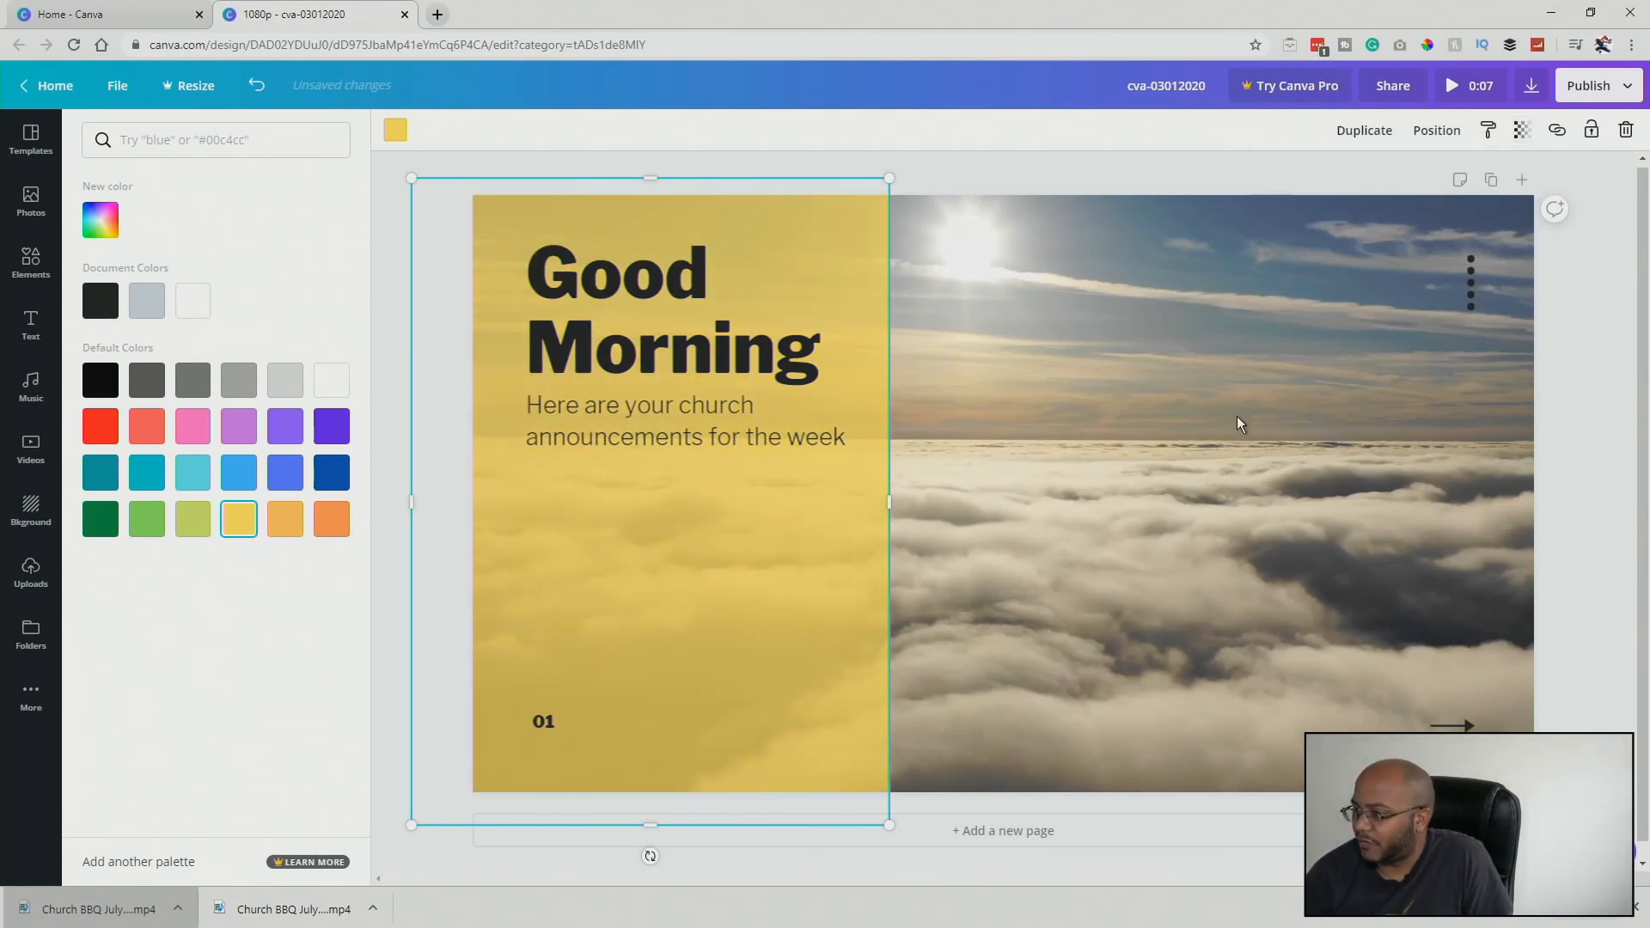
click(1573, 342)
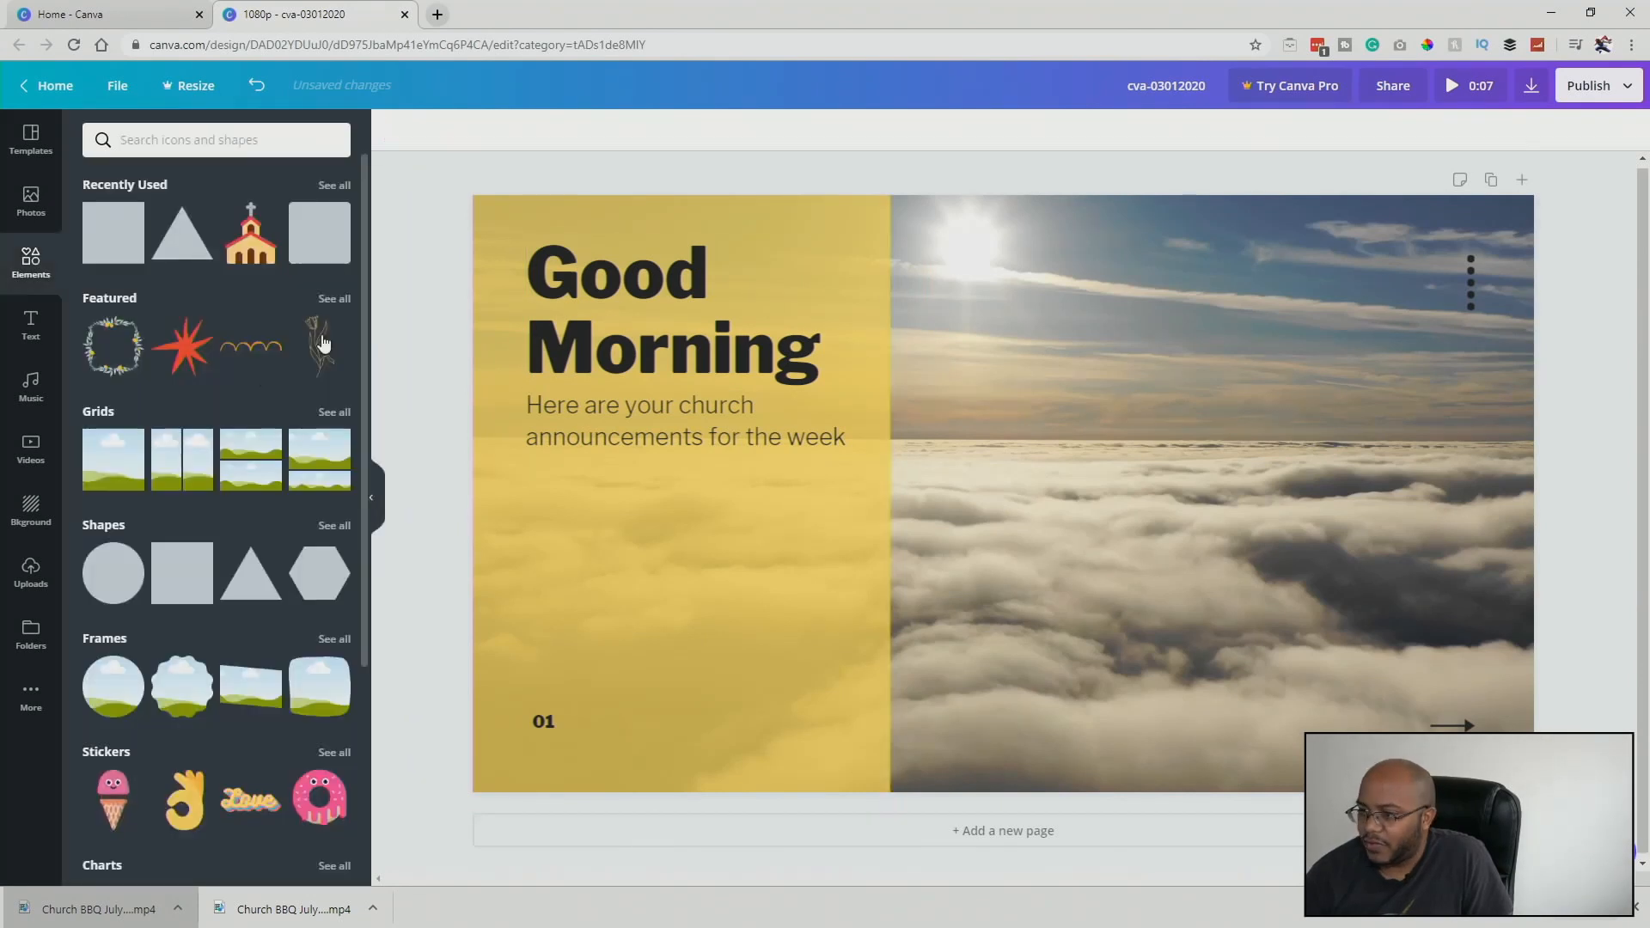
Add a heading text reading "Prototype Church" to the first page.
click(31, 325)
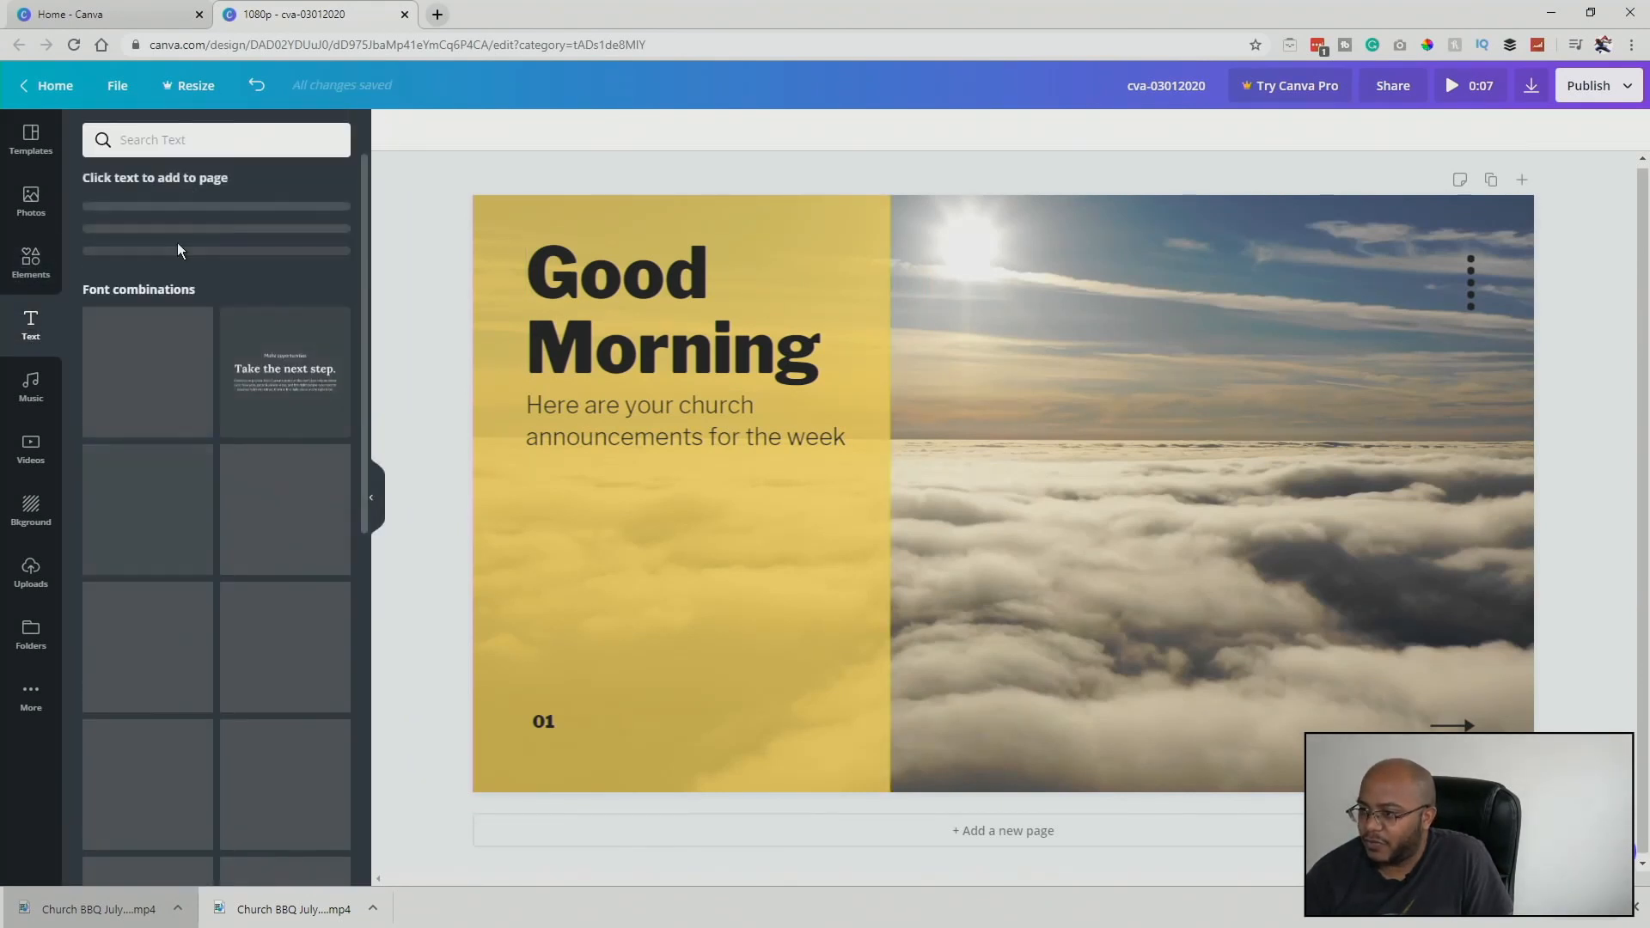
click(205, 225)
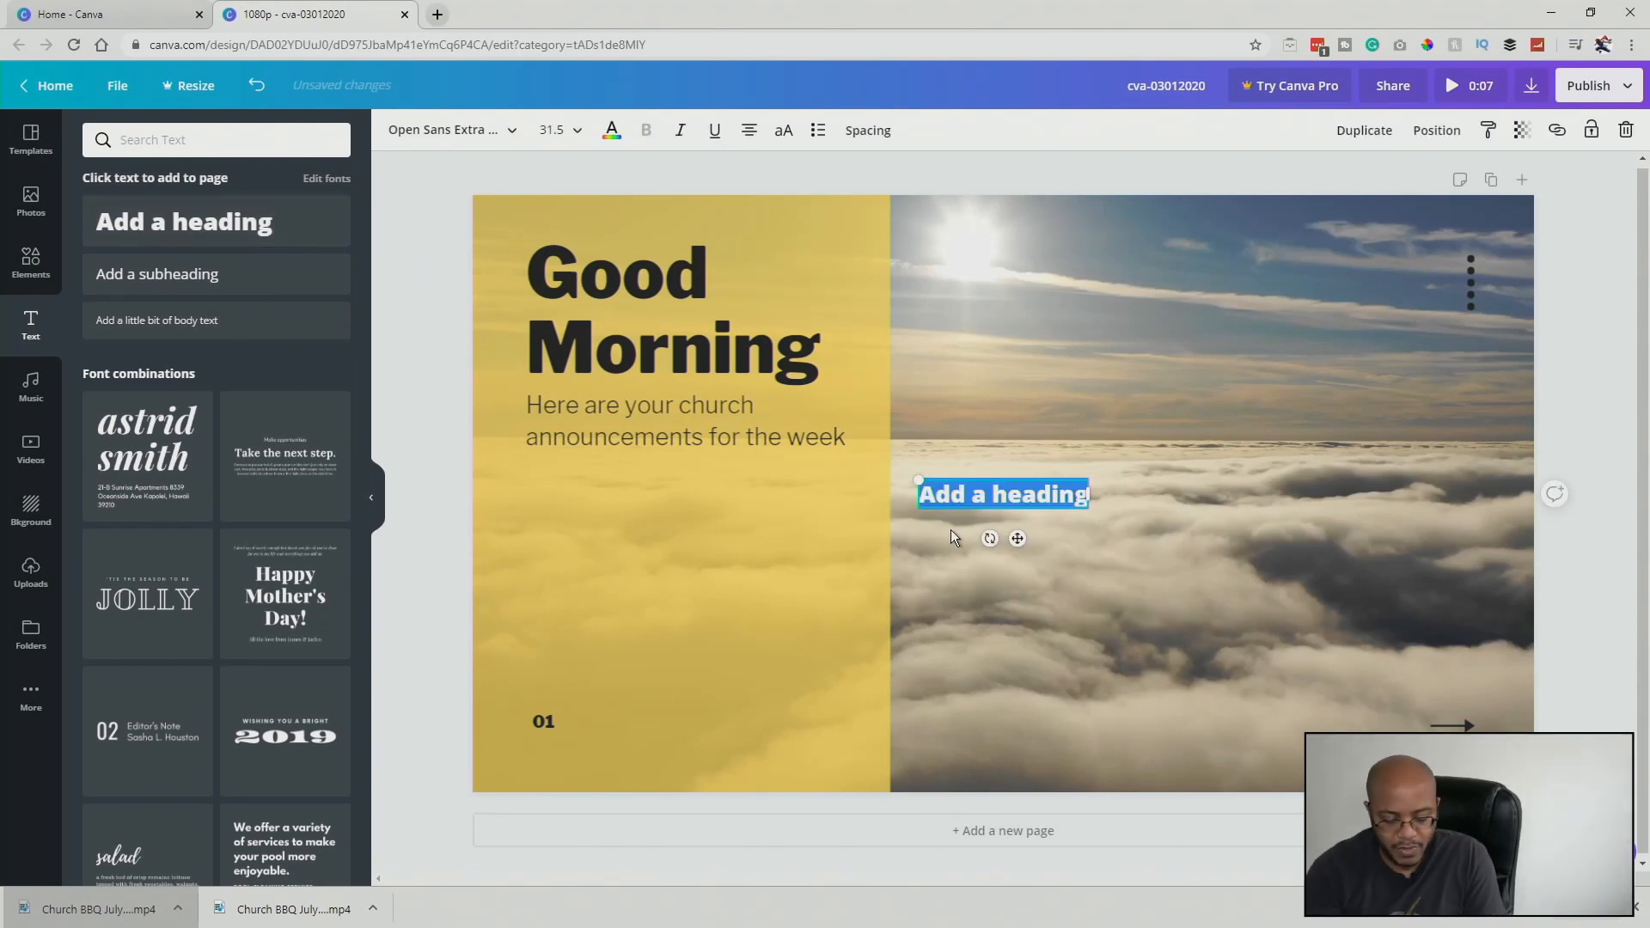
text(Prototyp)
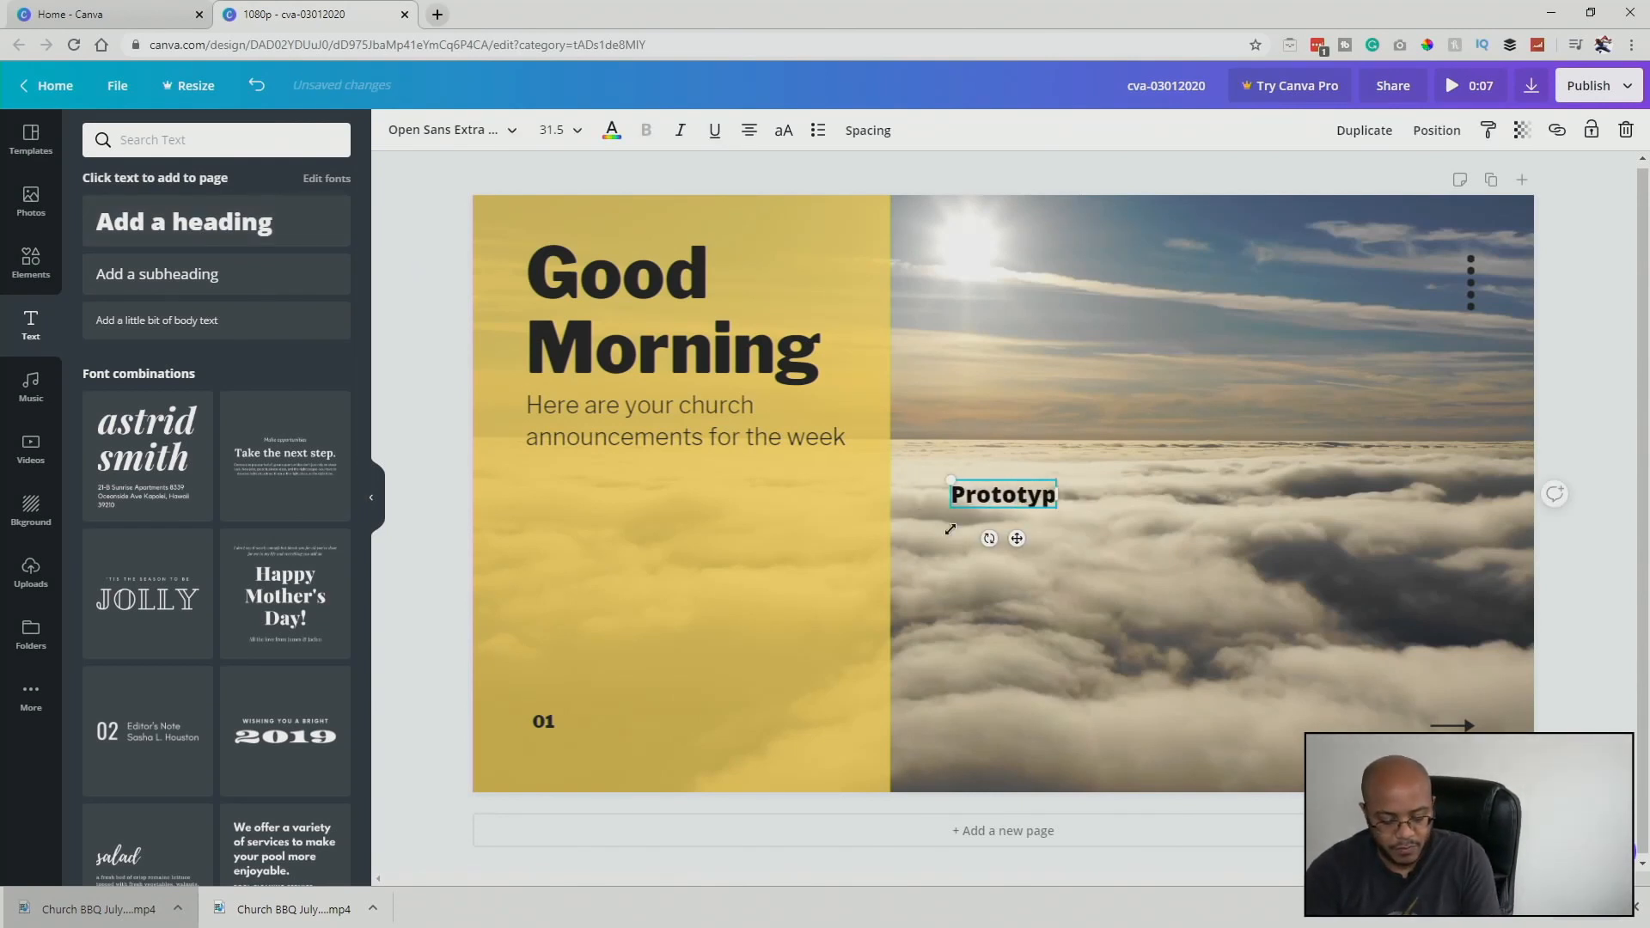
text(e Church)
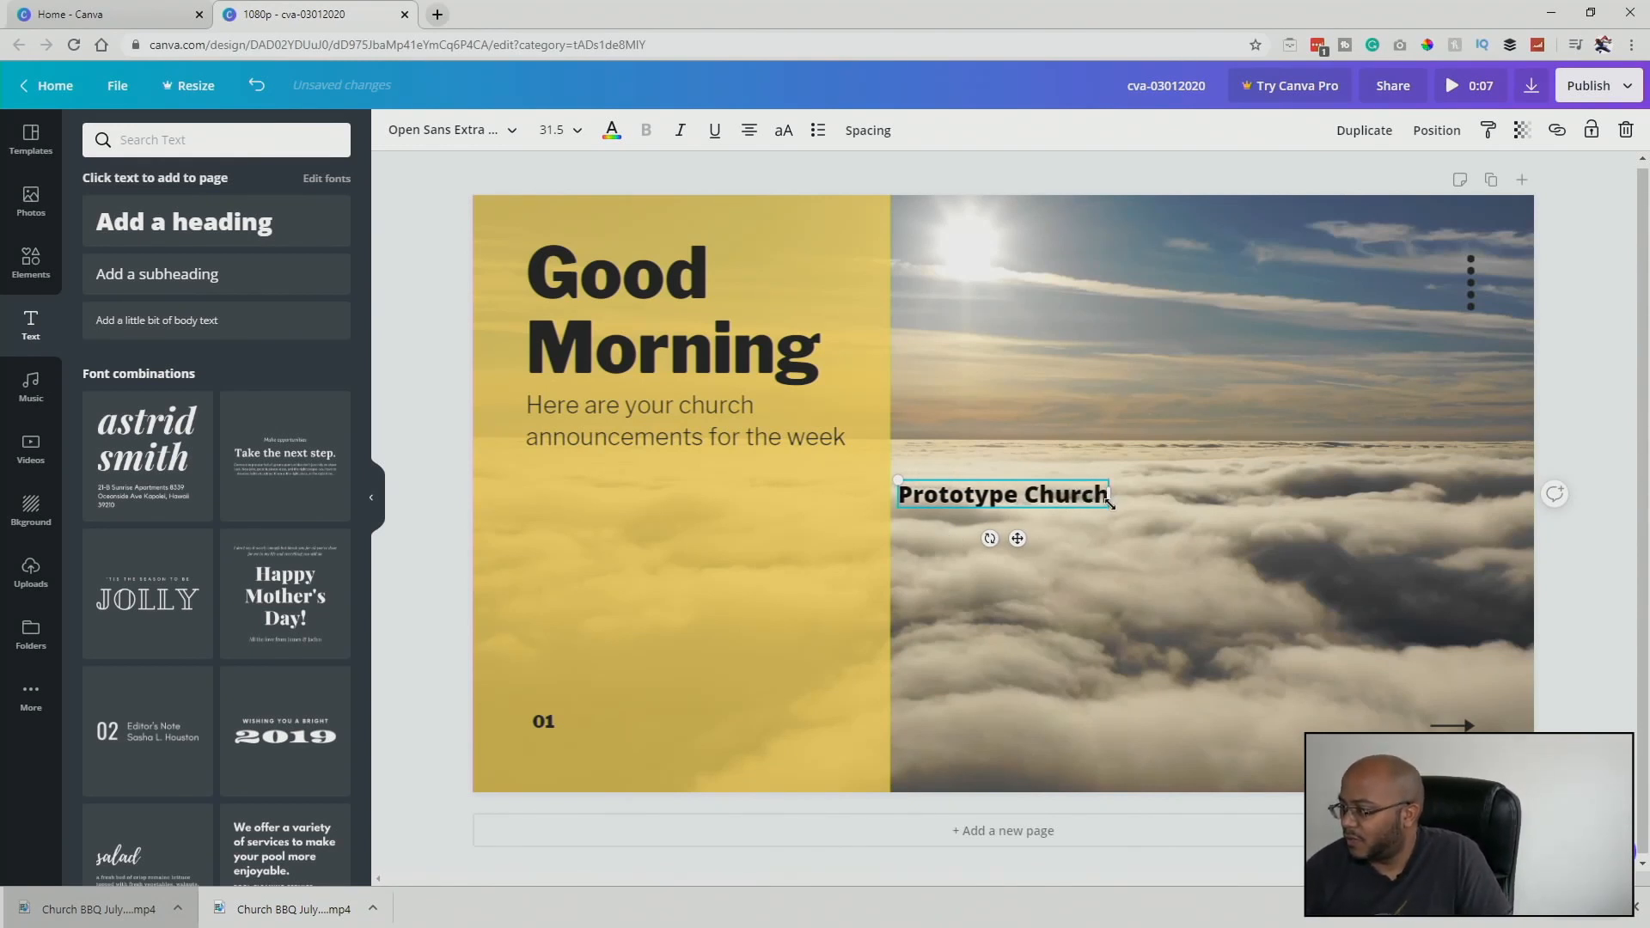
Enlarge the "Prototype Church" heading to fit the yellow panel's width and place it just above the 01 number.
drag(1109, 508, 878, 539)
click(1083, 552)
drag(1098, 529, 672, 551)
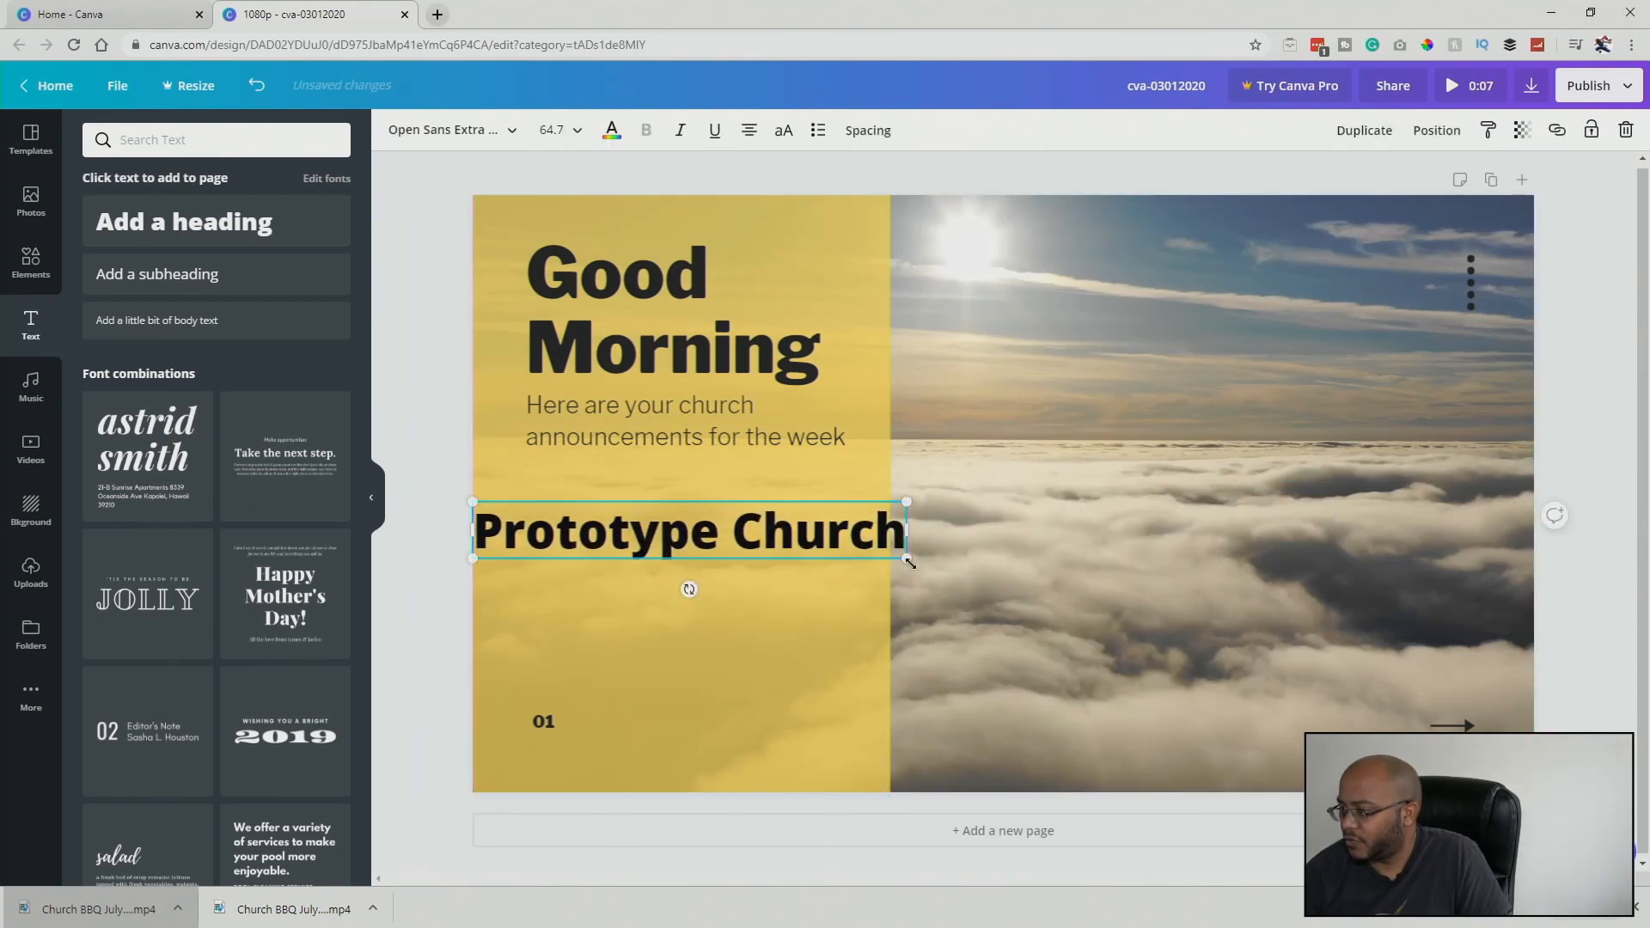
drag(906, 557, 821, 546)
drag(683, 520, 706, 673)
click(403, 617)
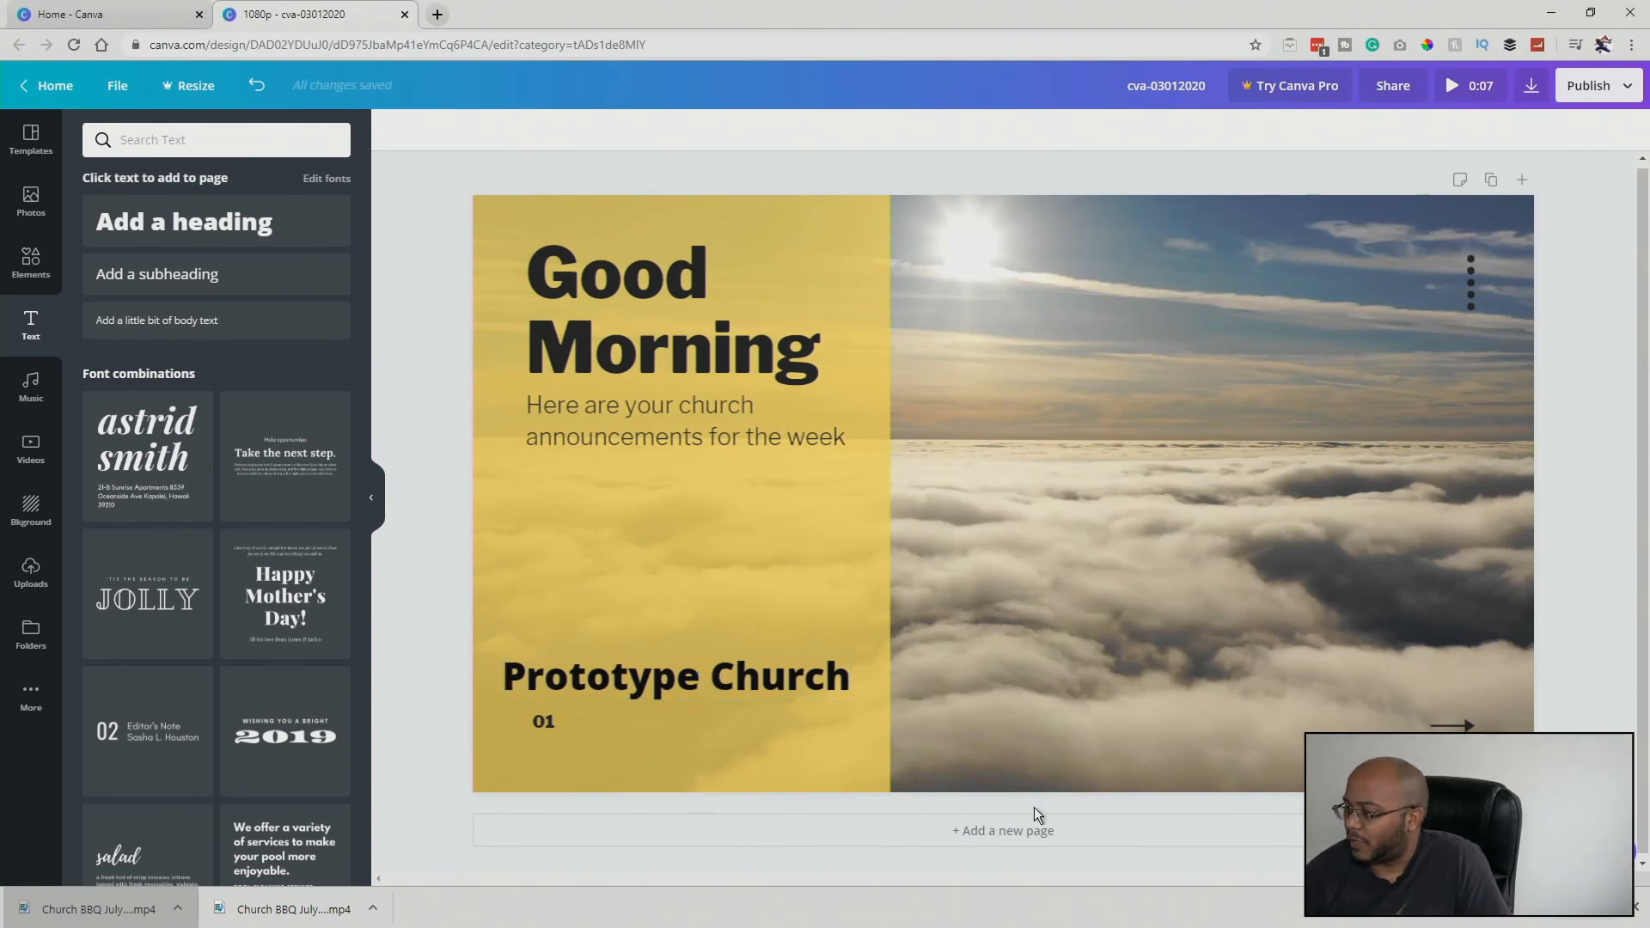
Add a second page and apply the "Talk with your family." layout from the food video template.
click(1025, 838)
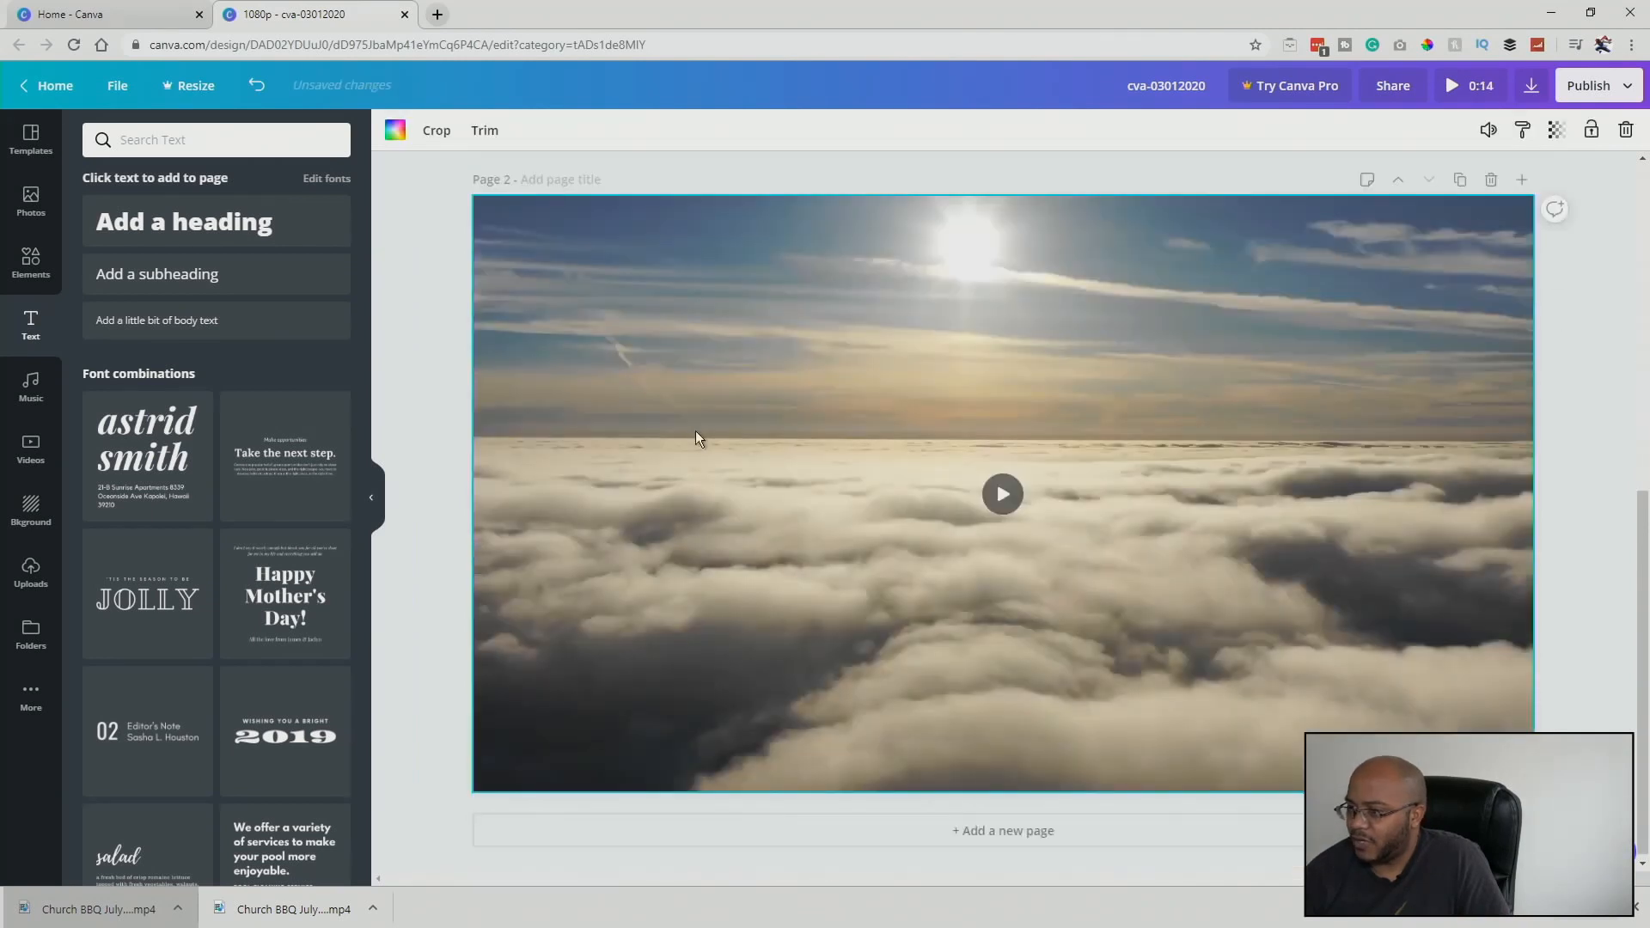
click(31, 138)
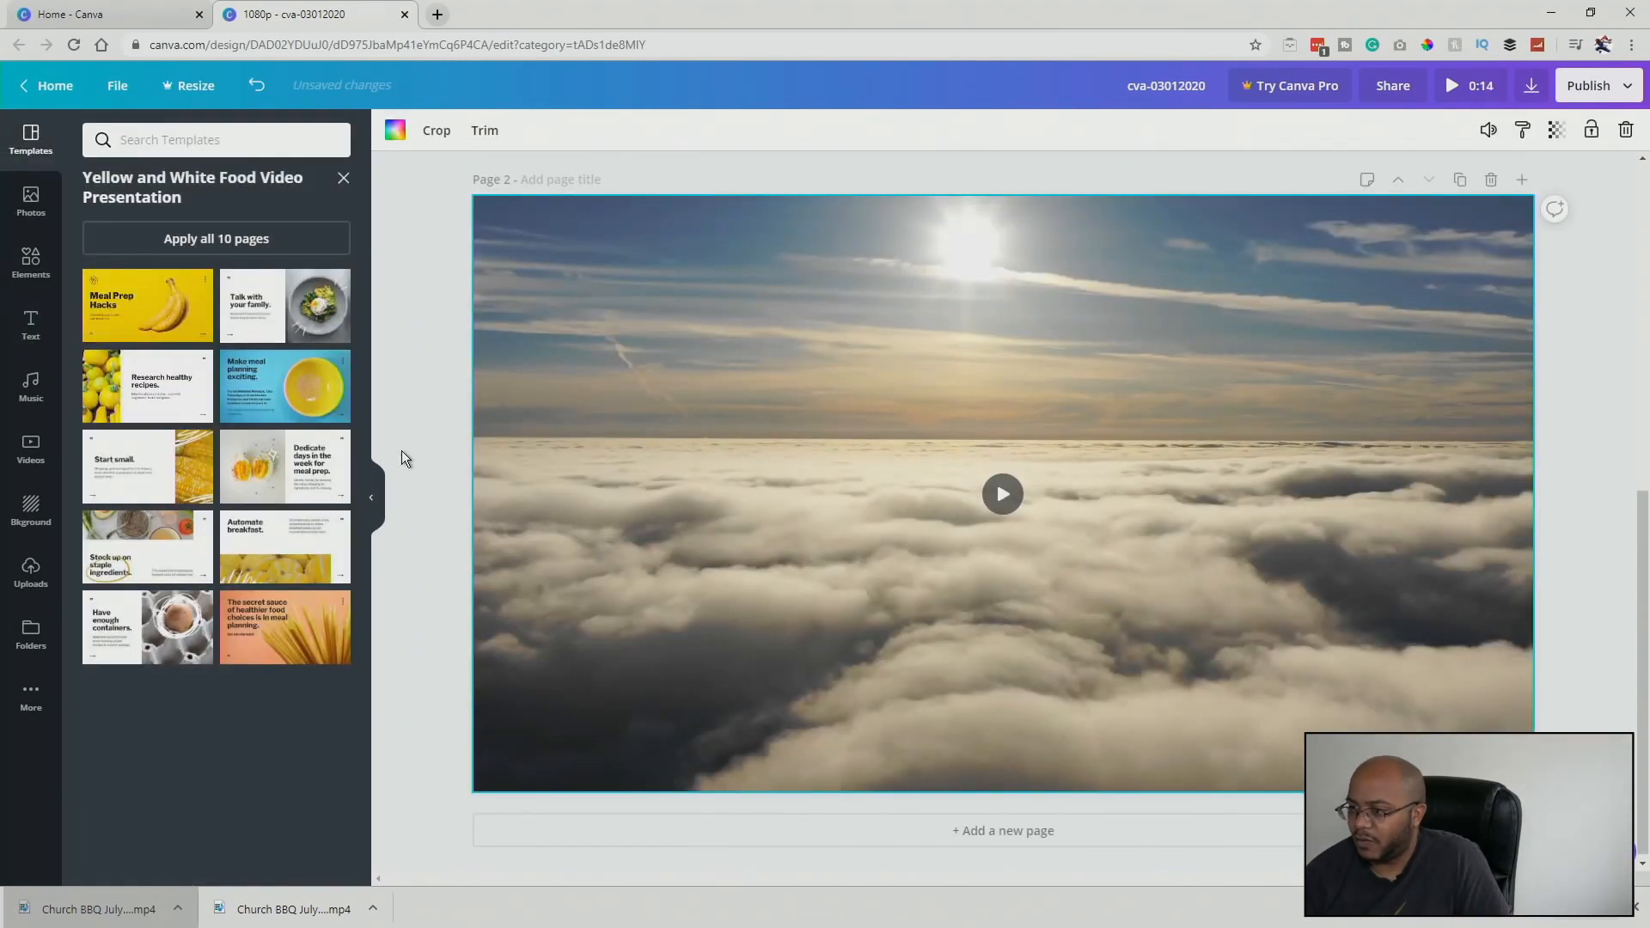
click(269, 302)
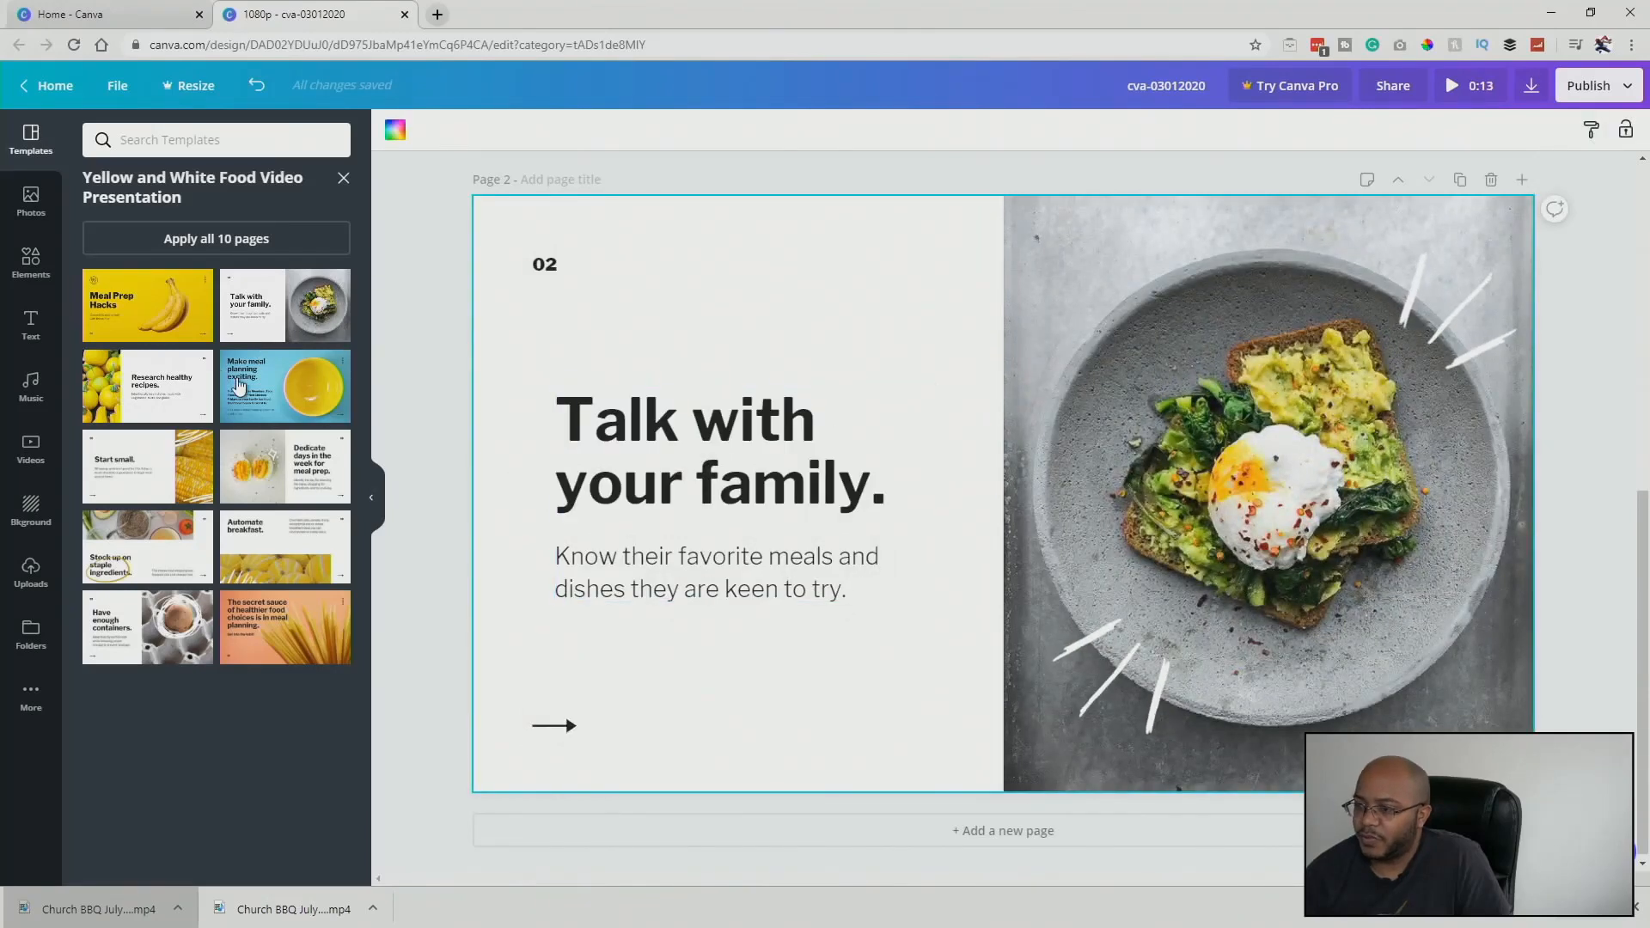
Add three more pages using the template's "The secret sauce", "Have enough containers." and "Start small." layouts.
click(876, 832)
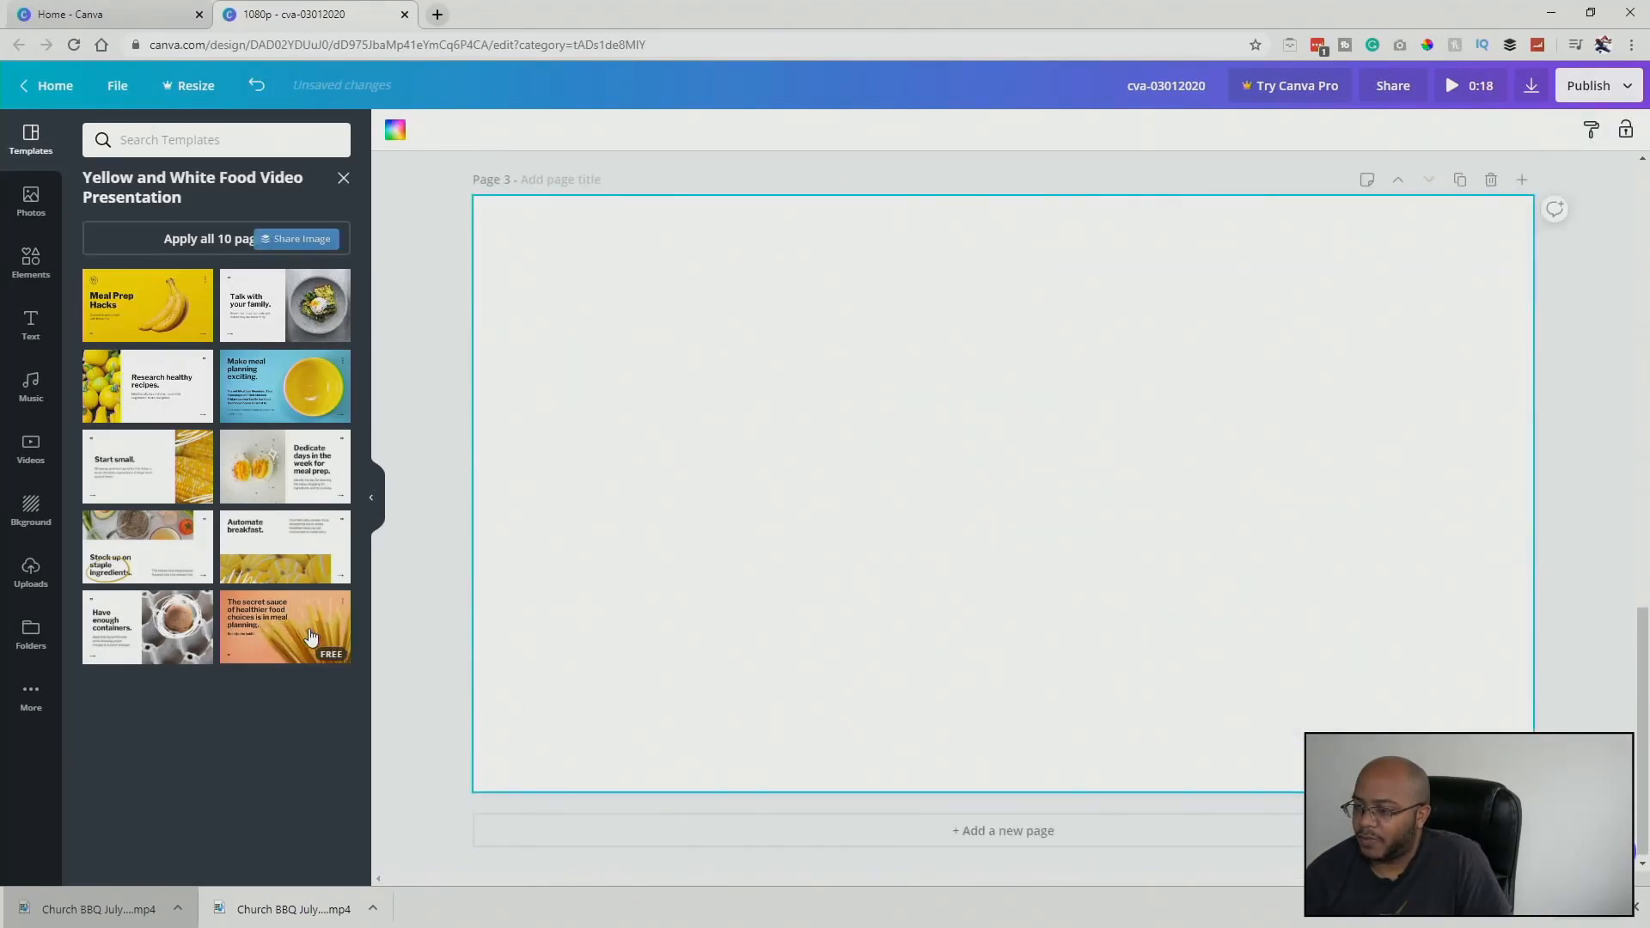
click(311, 638)
click(931, 833)
click(170, 638)
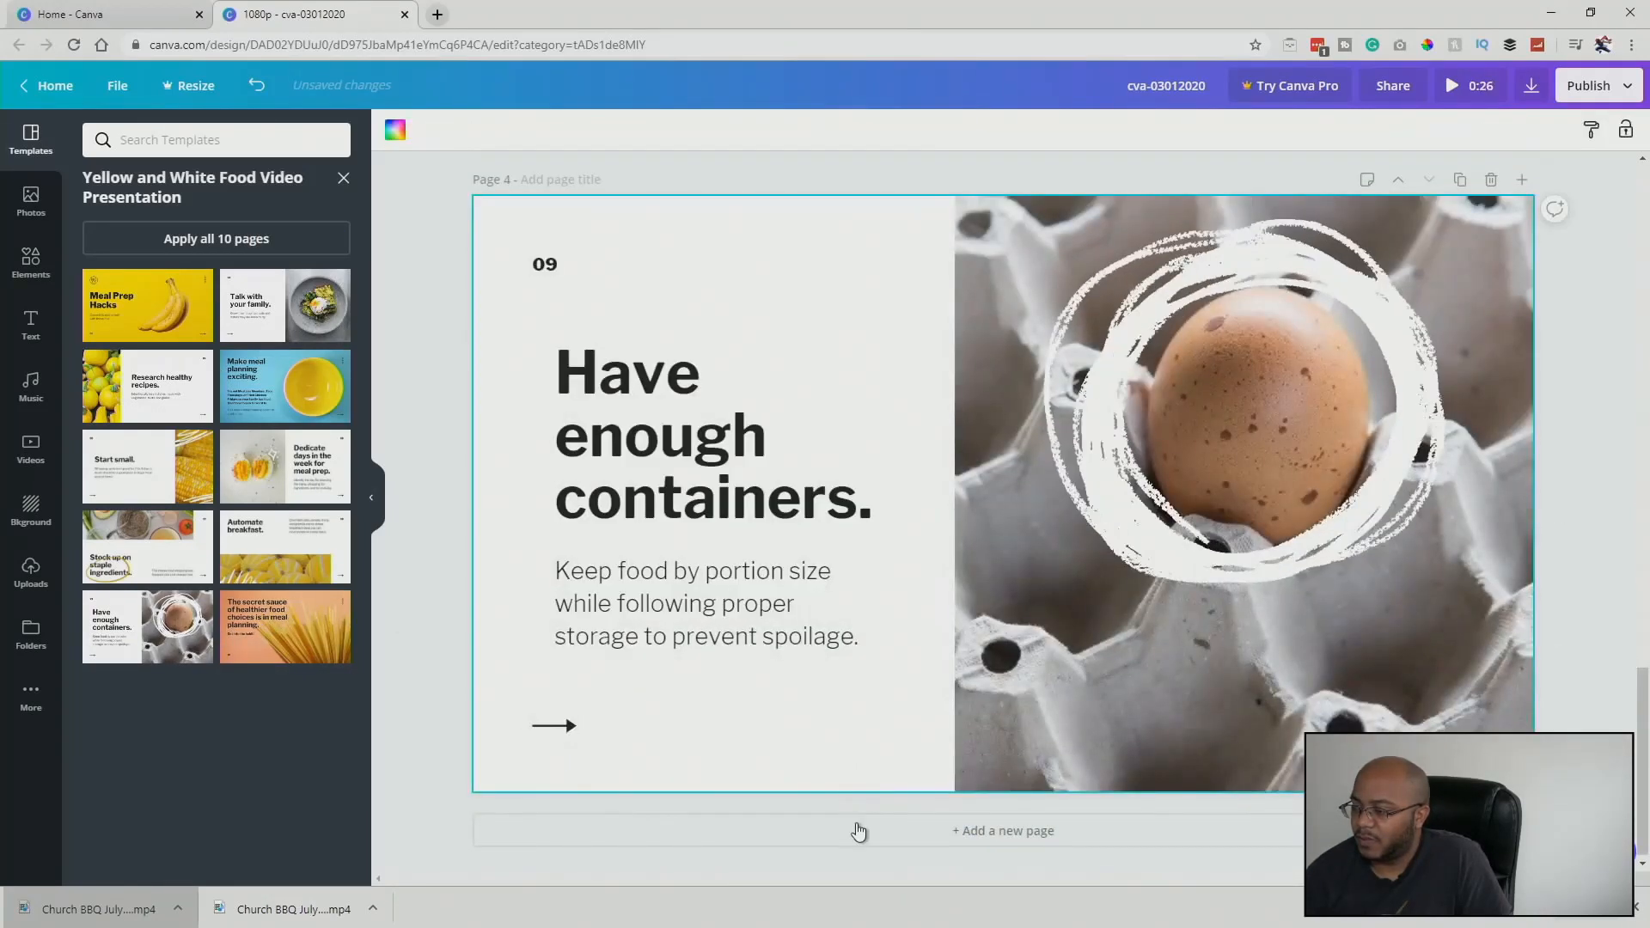
click(858, 832)
click(138, 464)
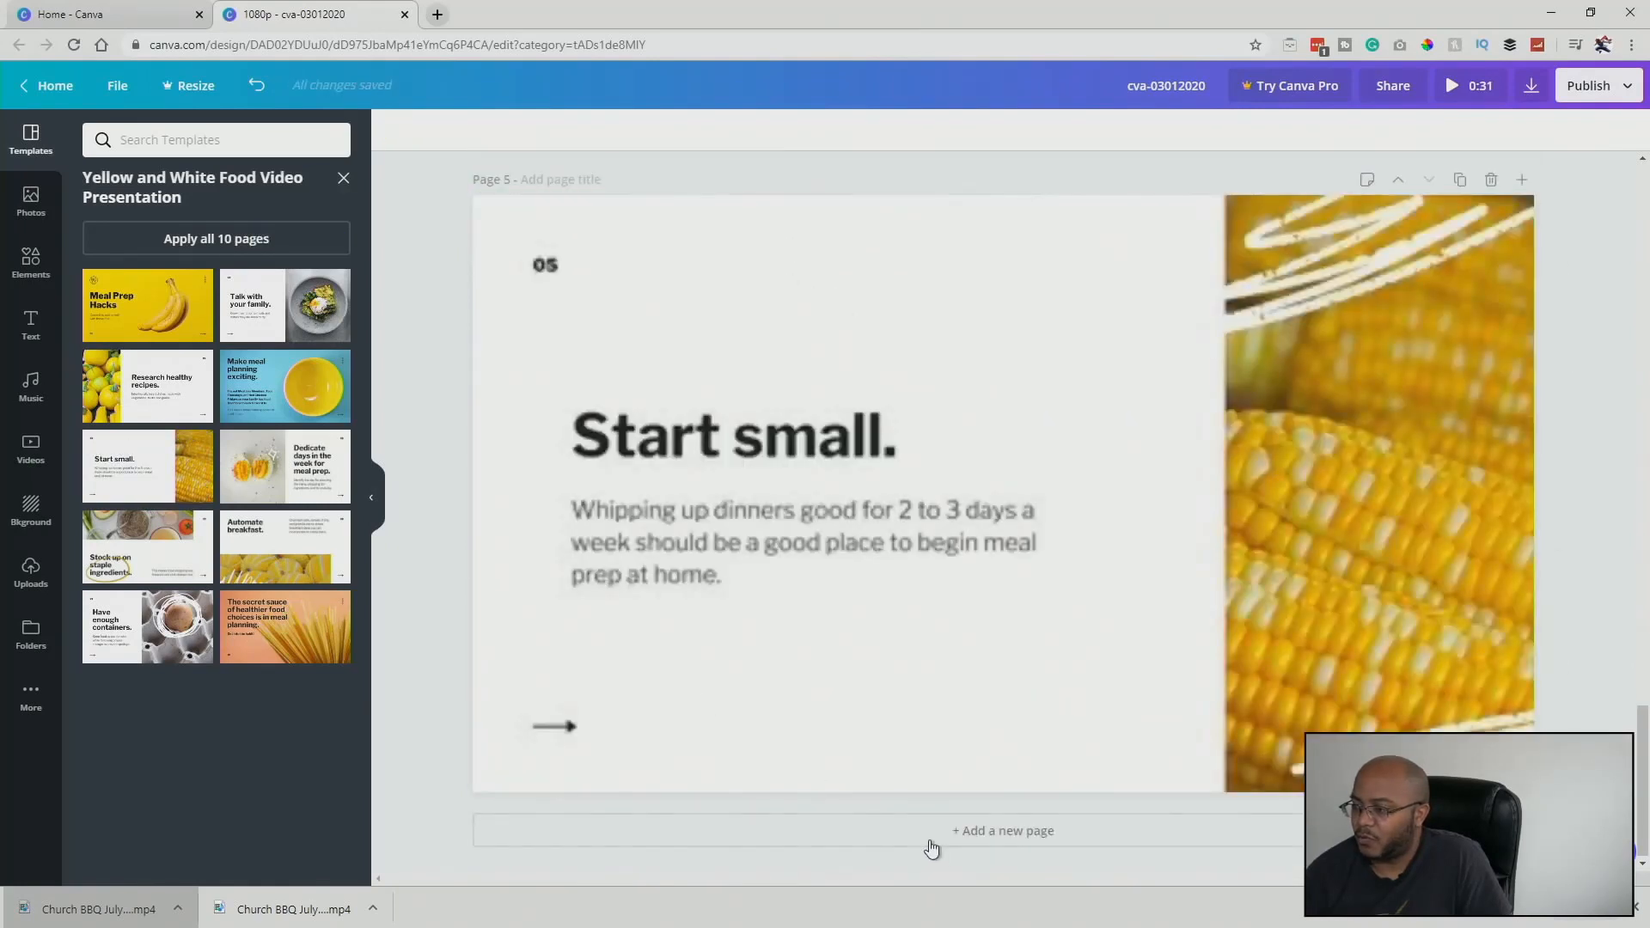
Change the page 2 text to "Choir Rehearsal" with the subtitle "Tuesday & Thursday @ 7pm".
scroll(909, 665, up, 20)
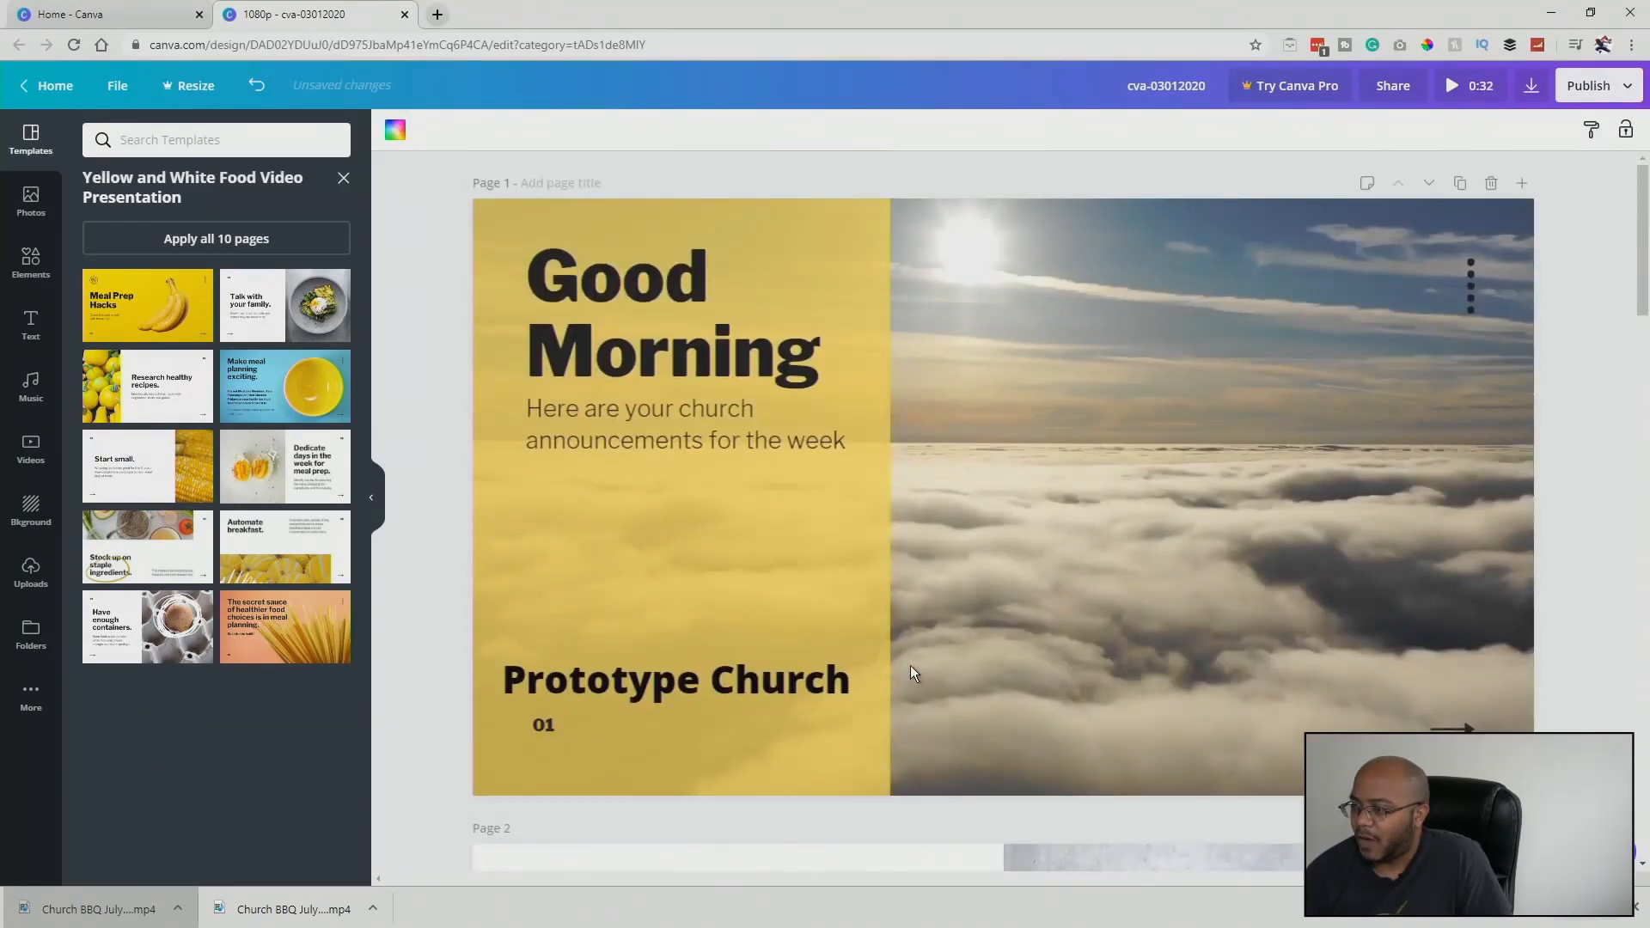
scroll(911, 665, down, 9)
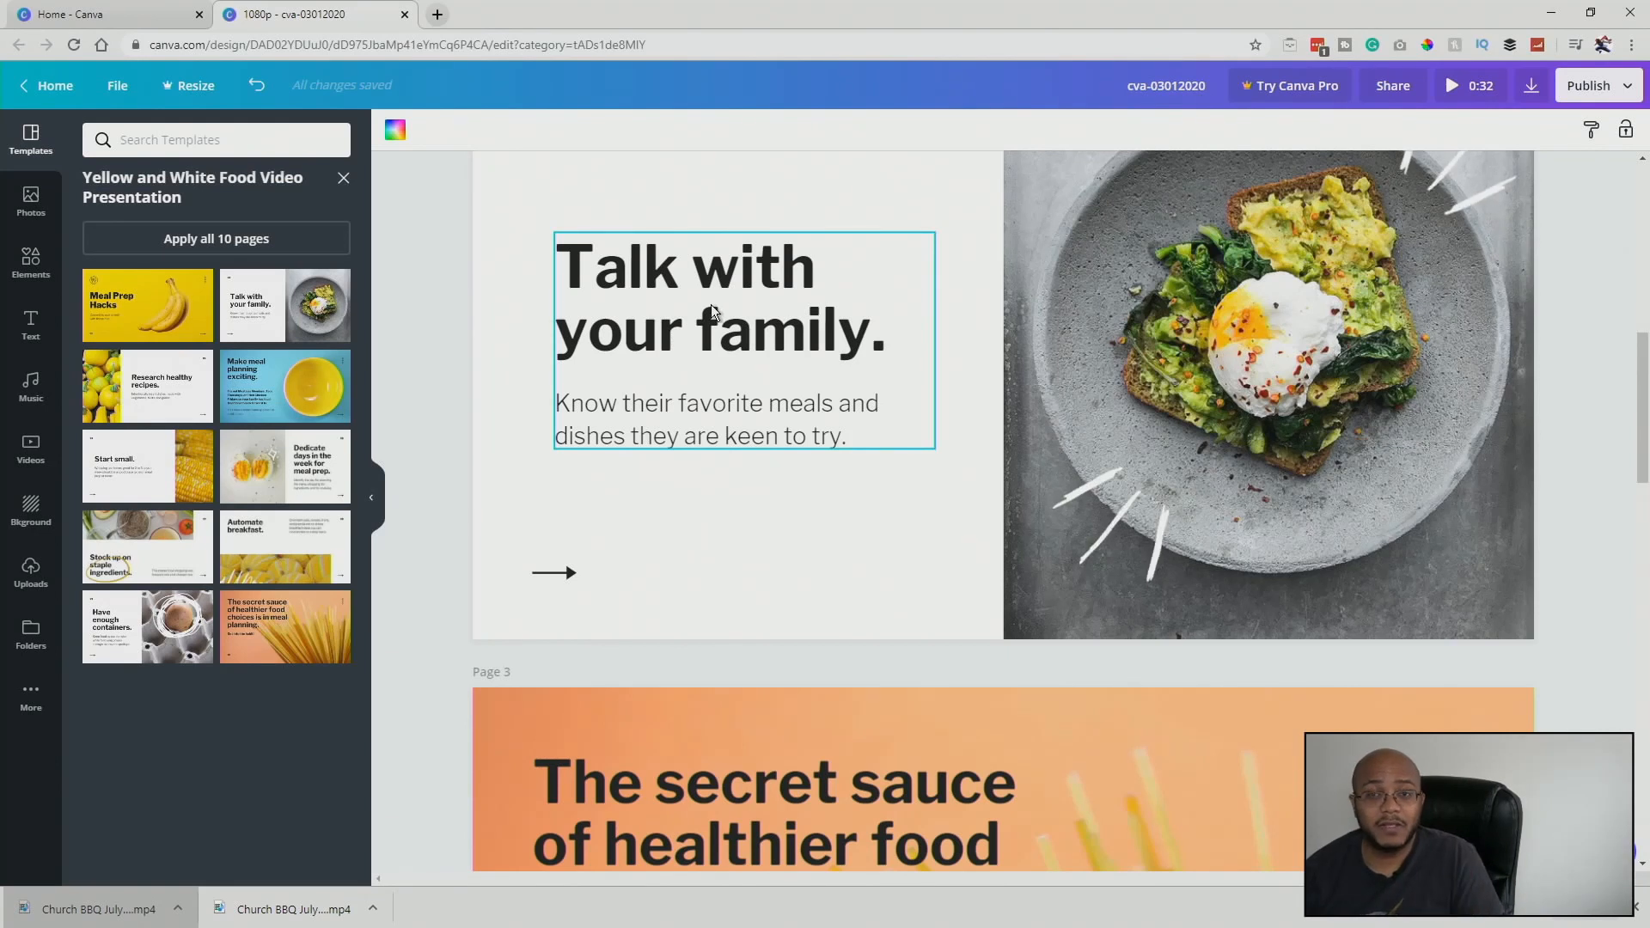
click(744, 303)
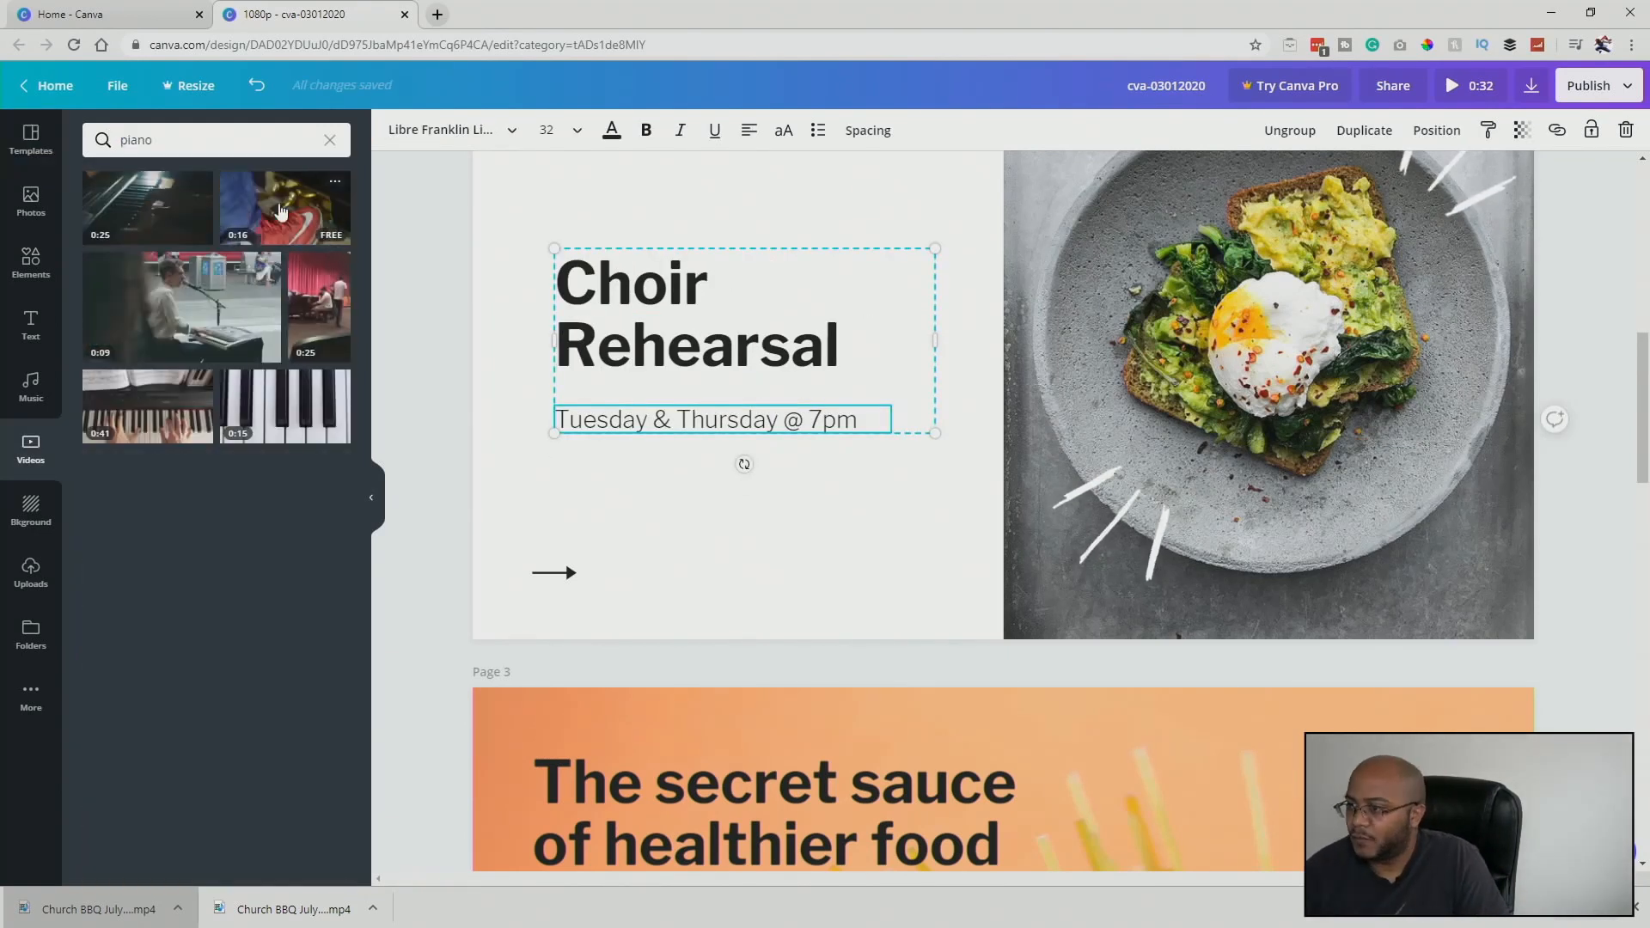
Change the page 3 heading to "CHURCH BBQ" and its subtitle to "4th of July Weekend" above "INVITE YOUR FAMILY & FRIENDS".
scroll(990, 476, down, 10)
scroll(990, 476, up, 2)
double_click(791, 471)
text(CHURCH BBQ)
double_click(791, 460)
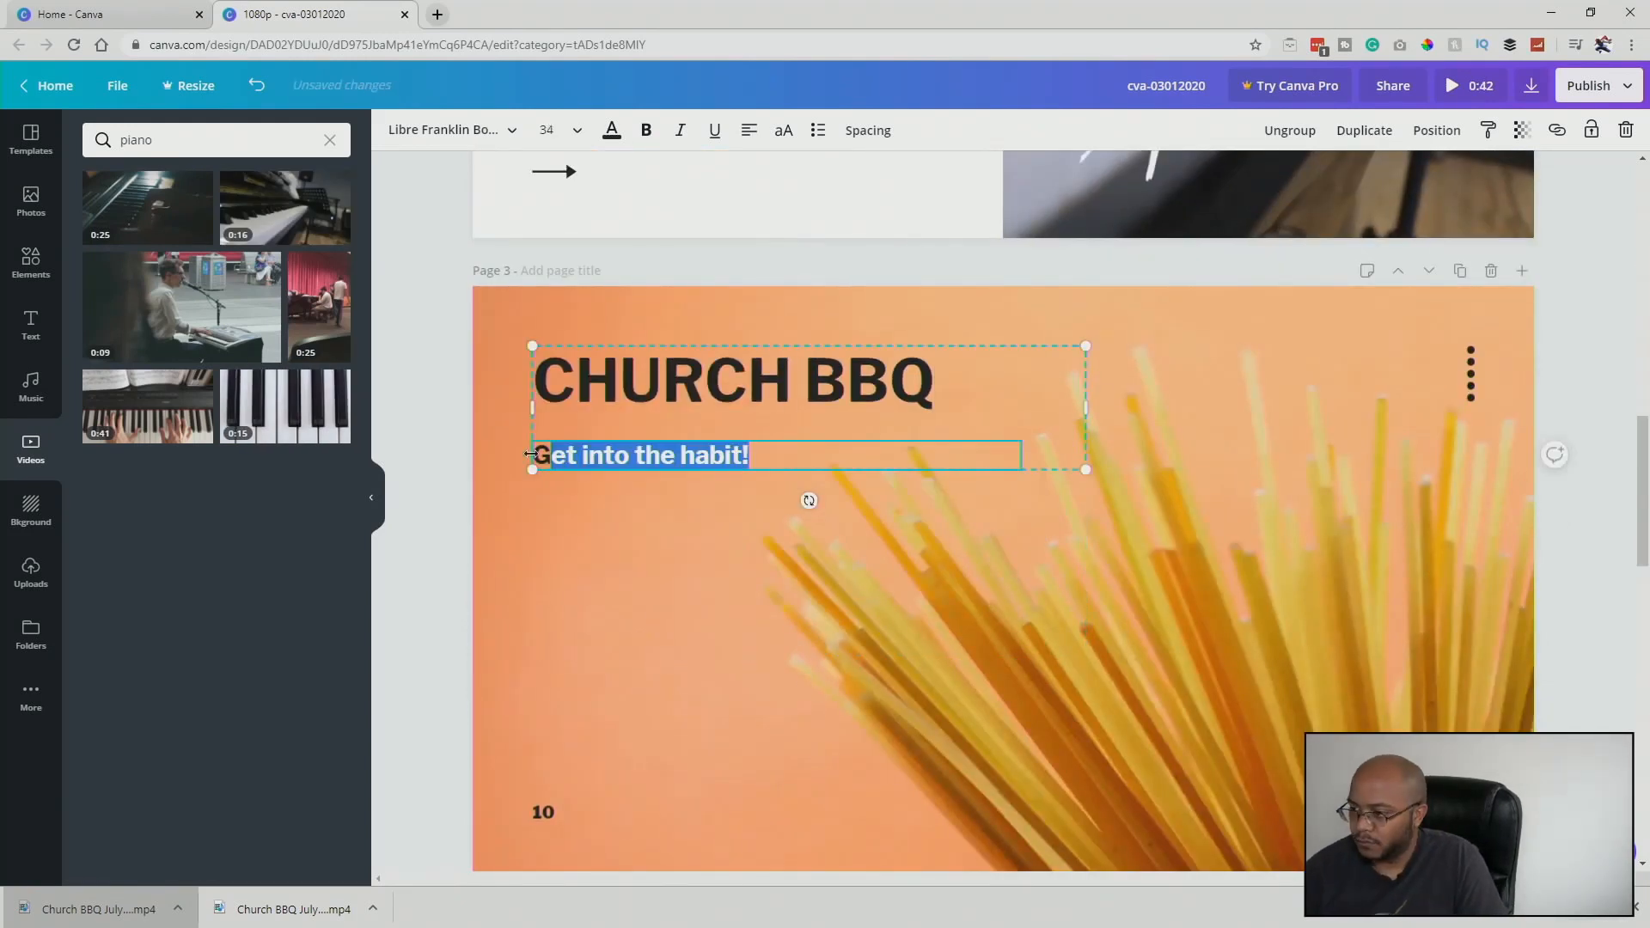
text(4th of July Weekend)
key(Return)
text(INVITE YOUR FAMILY)
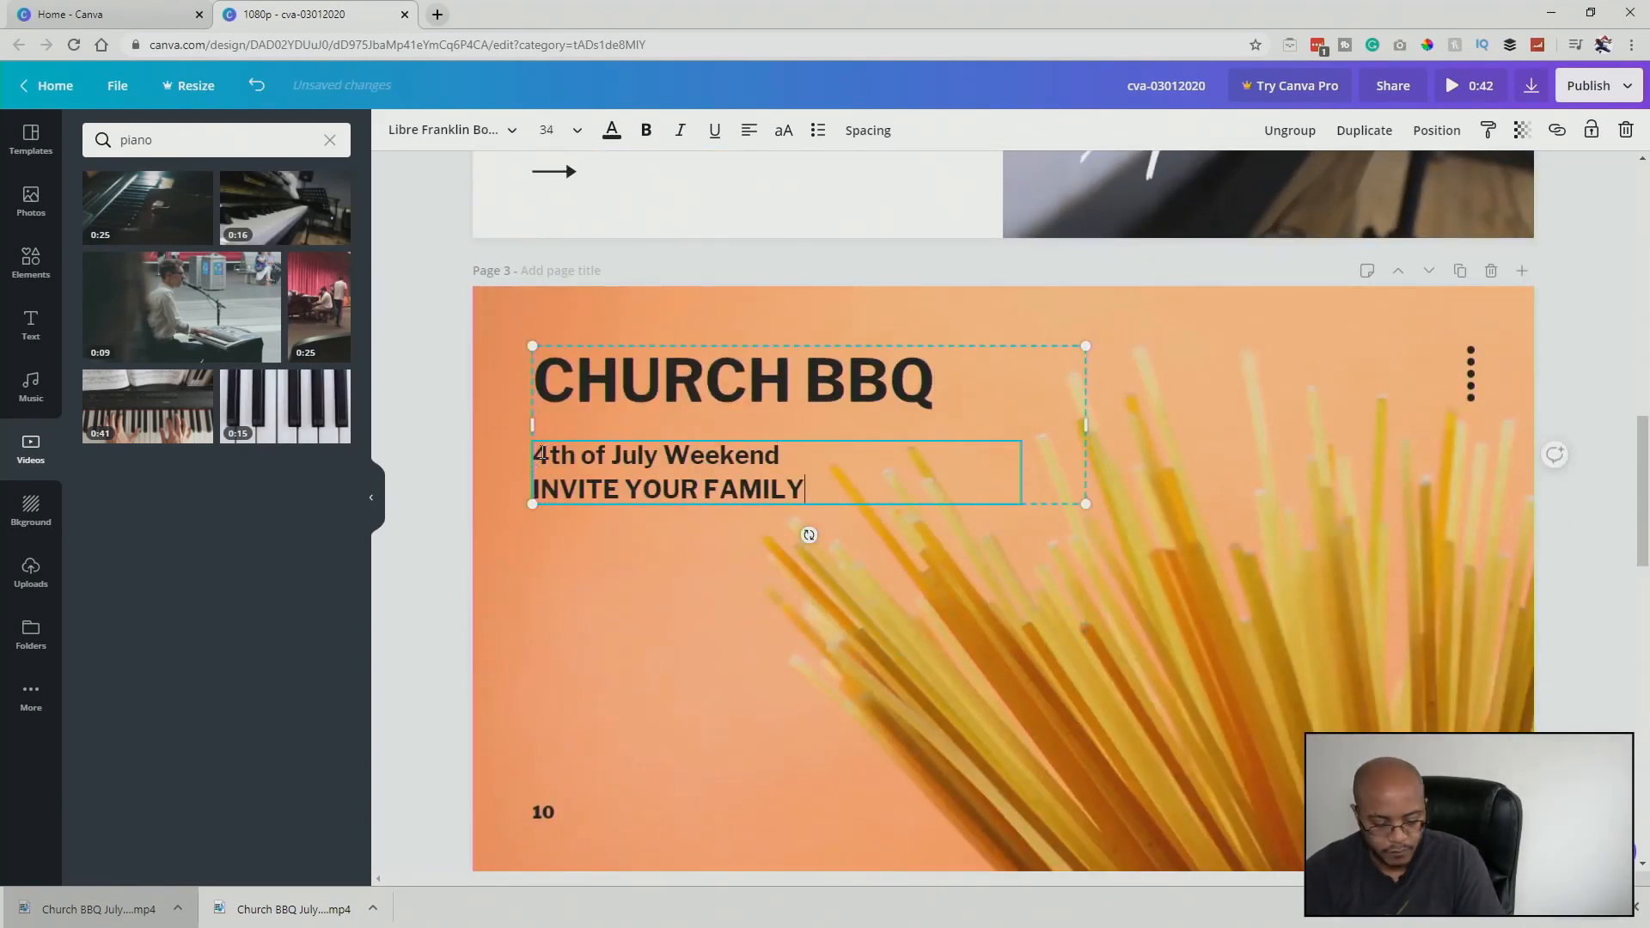
Search the videos for "bbq", use the grilled chicken clip as page 3's background, and turn the page's text white.
triple_click(215, 140)
text(bbq)
key(Return)
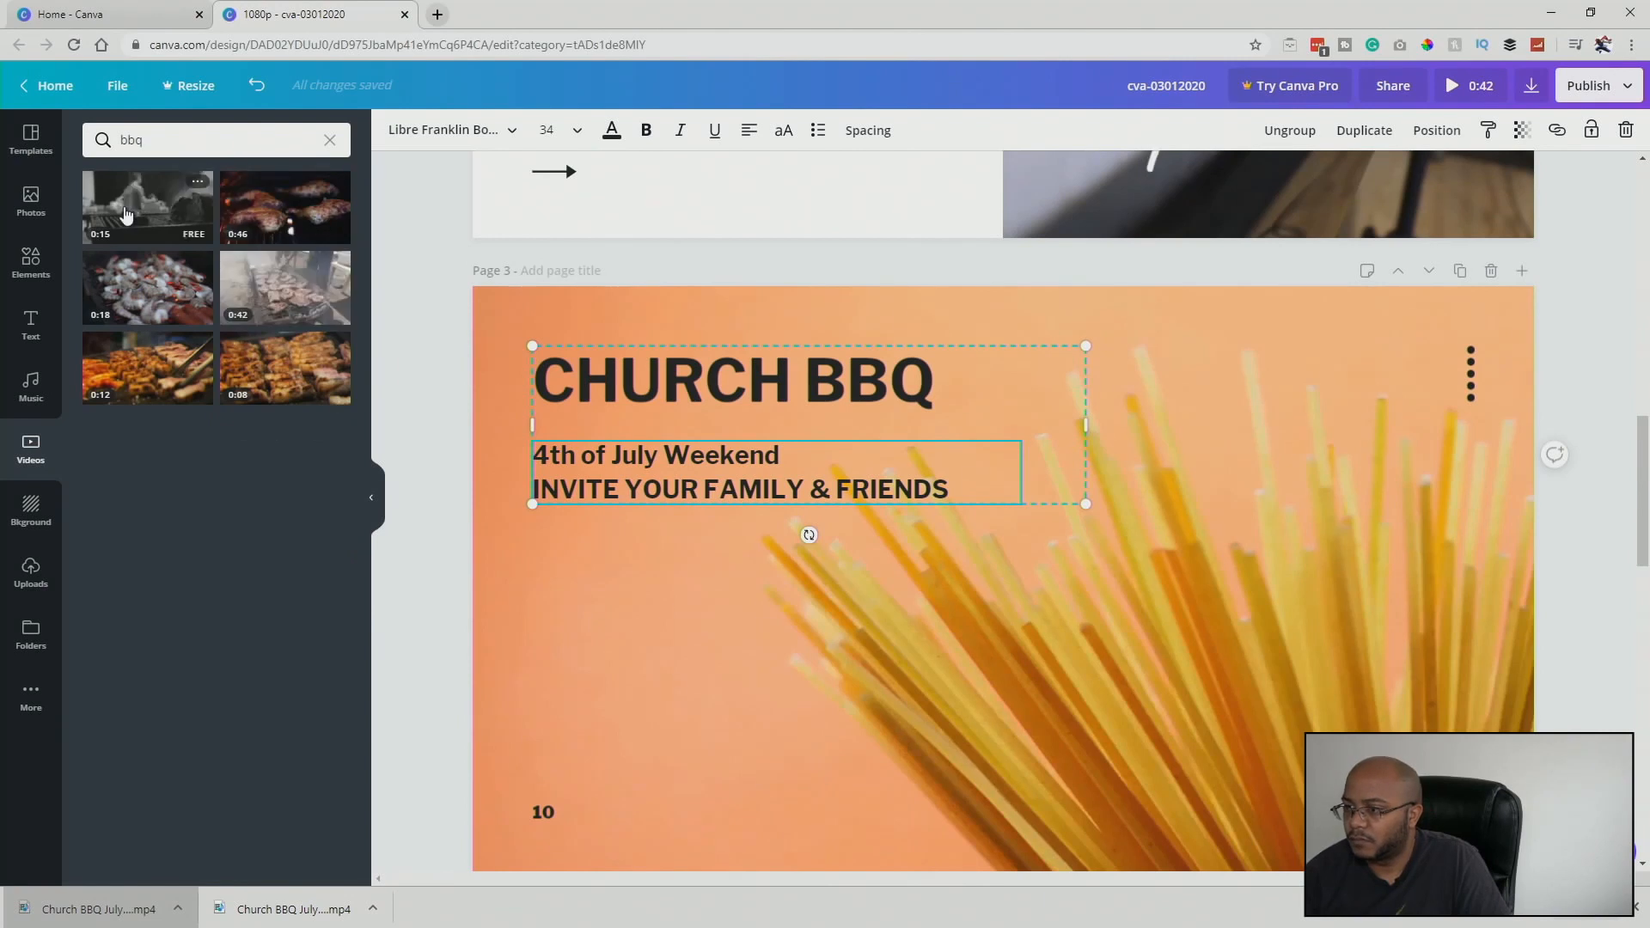
drag(142, 269, 486, 572)
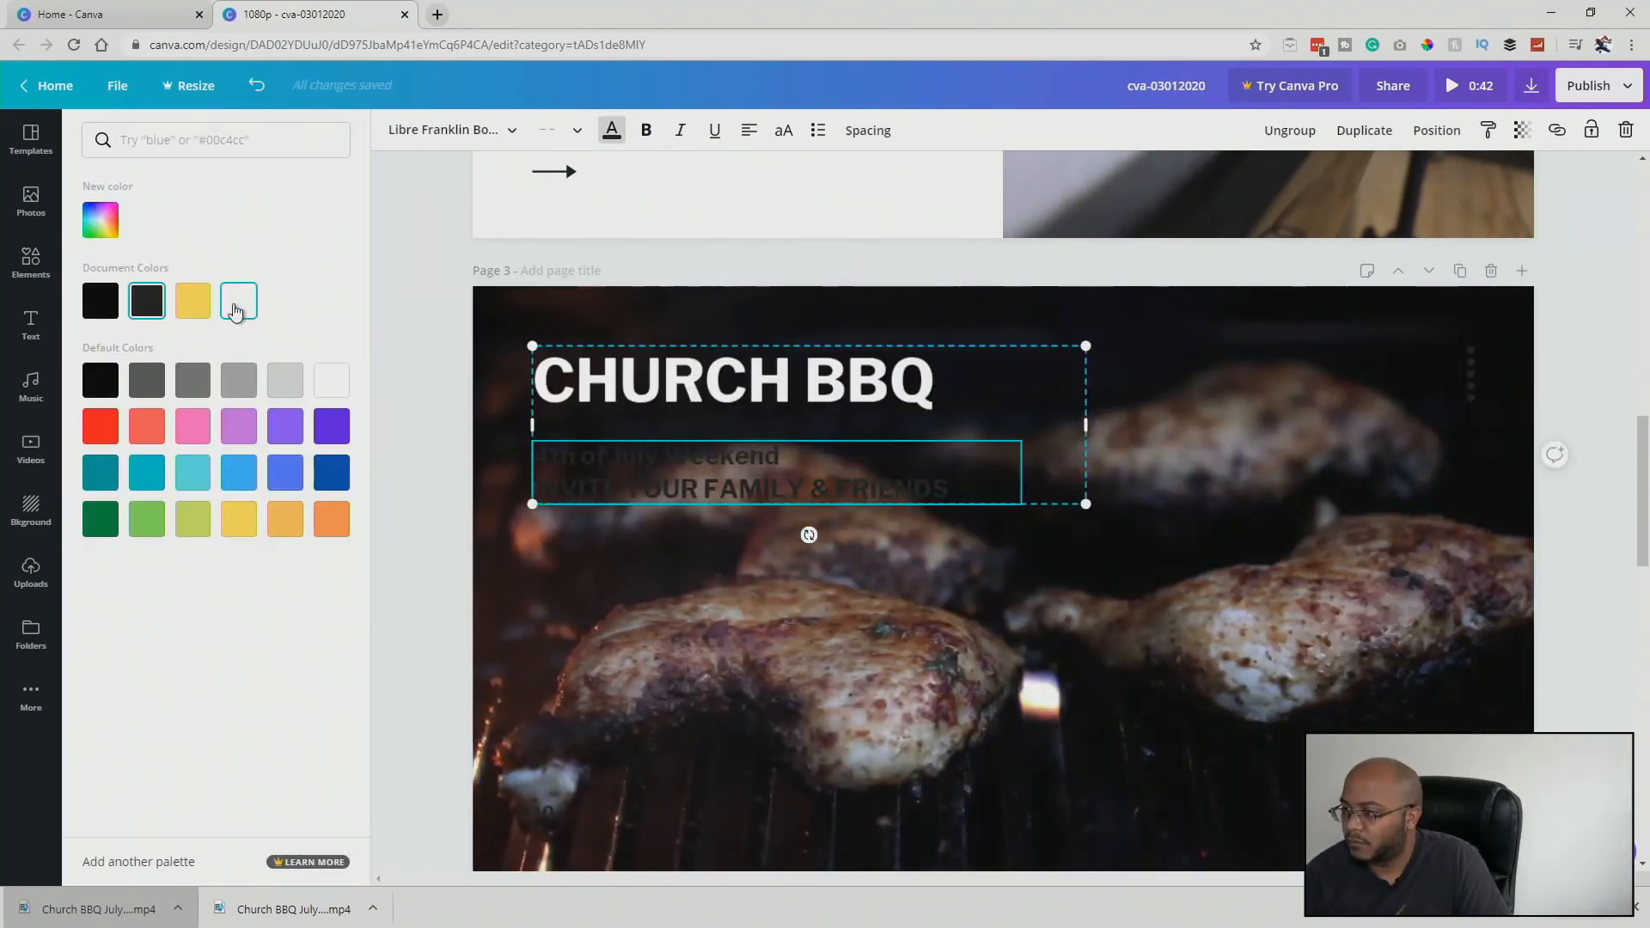
click(808, 353)
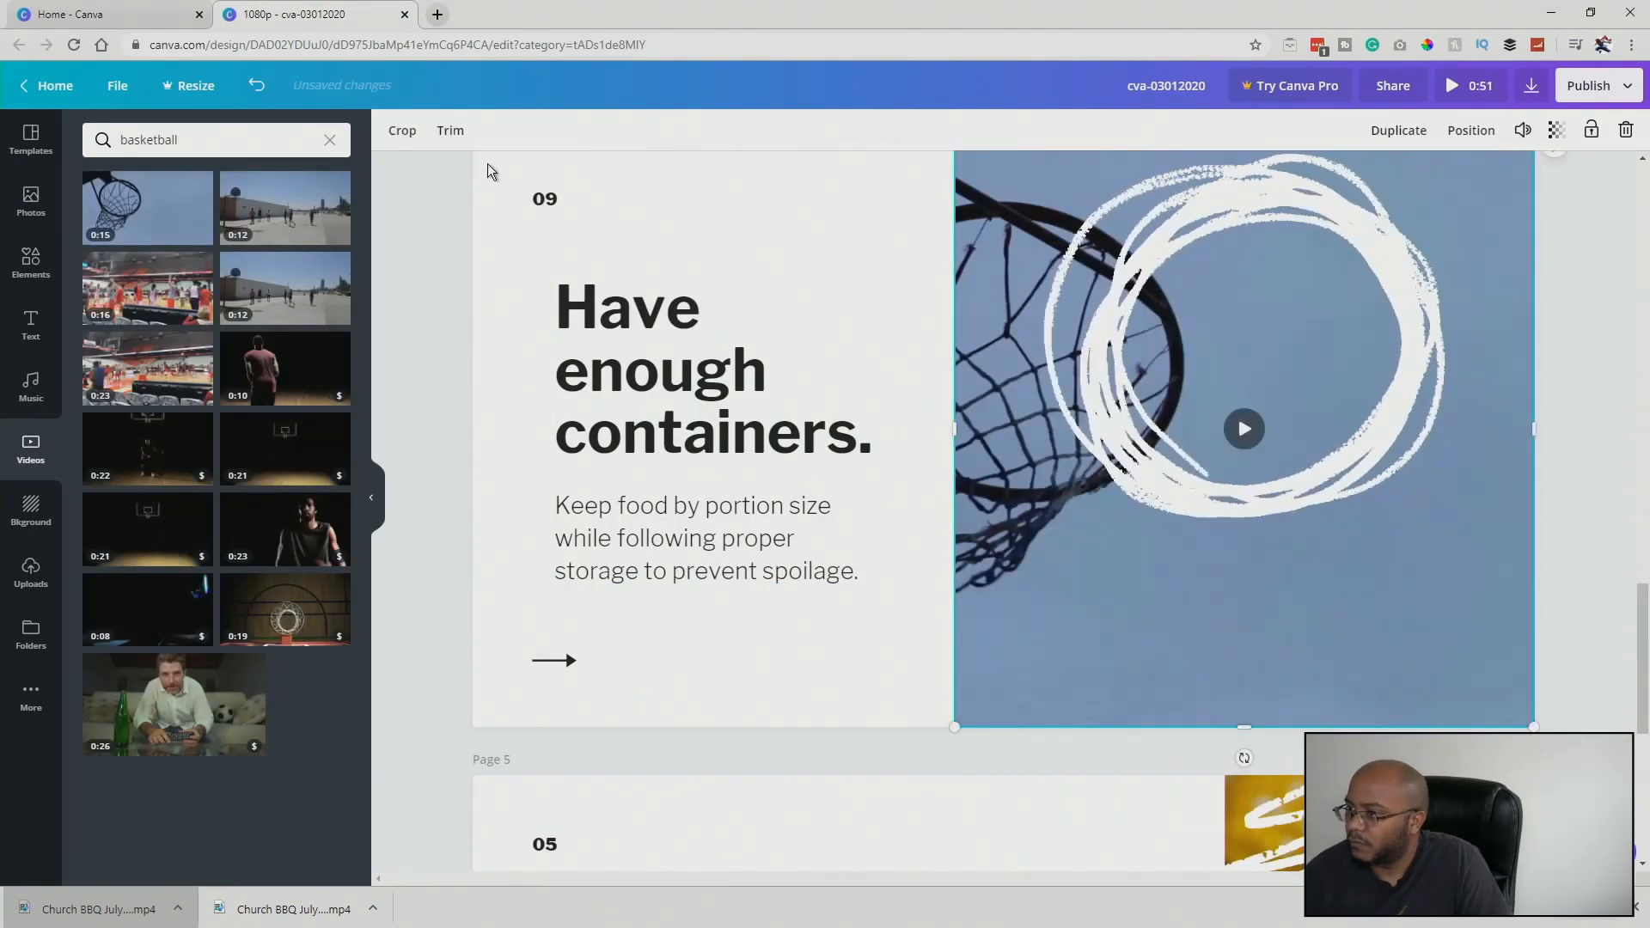
Crop the basketball hoop video on page 4 so the net sits within the hand-drawn circle.
click(402, 129)
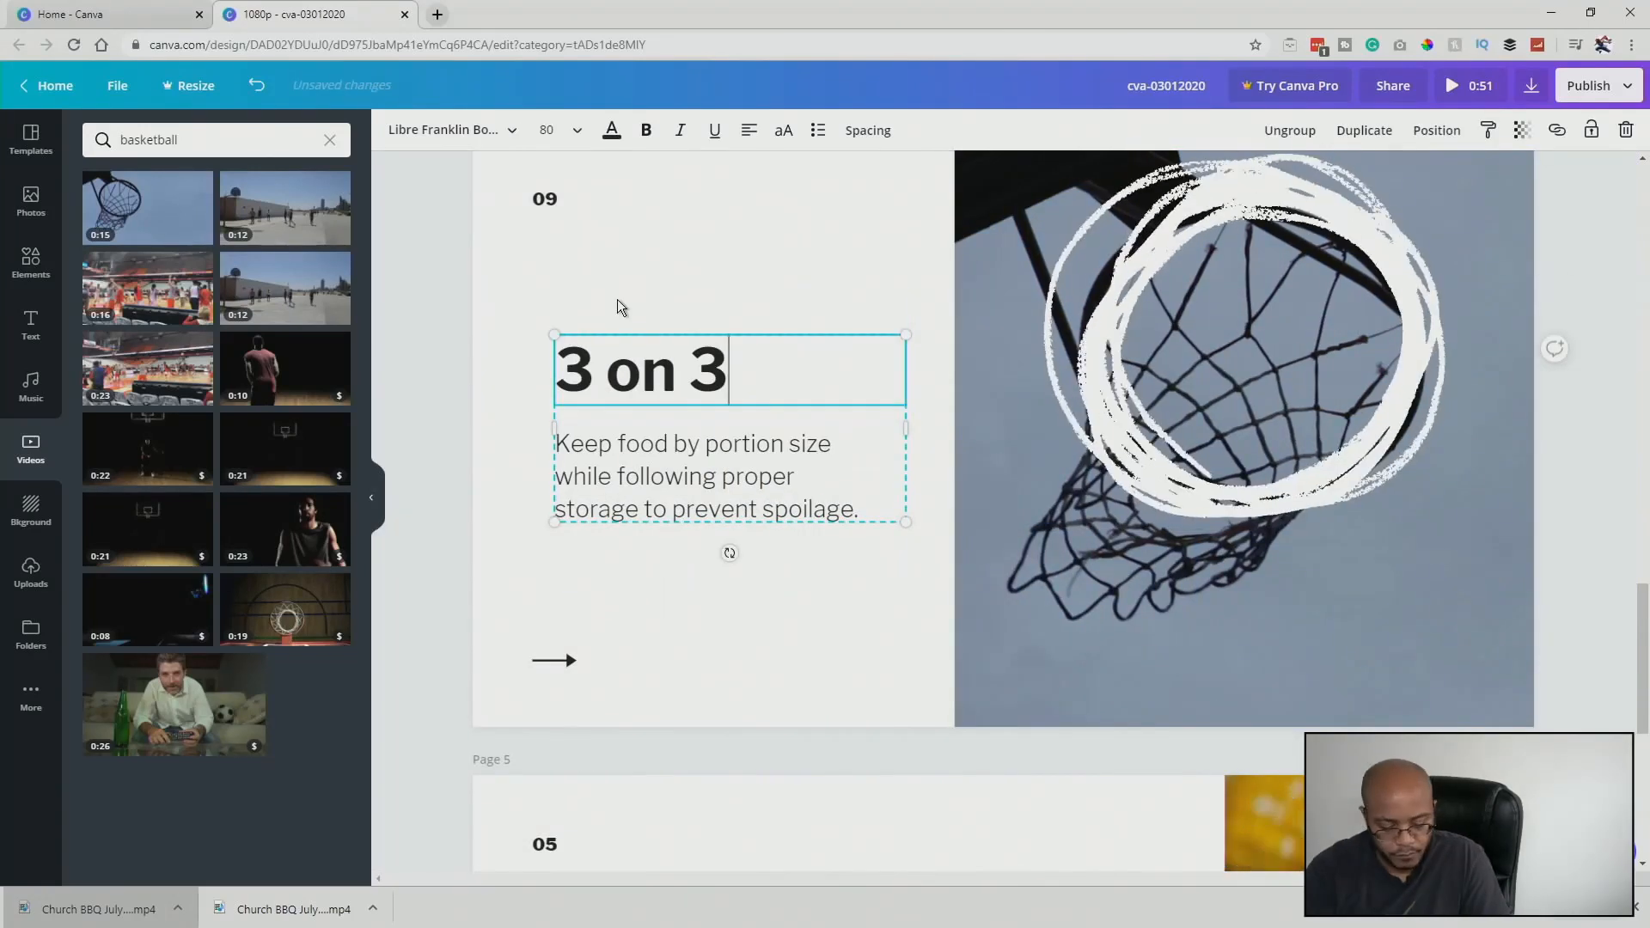
Set page 4's heading to "3 on 3 Basketball Tournament" in a smaller font, with "March 29th" and "Tip Off @ 7pm" beneath.
text(Basketball Tournament)
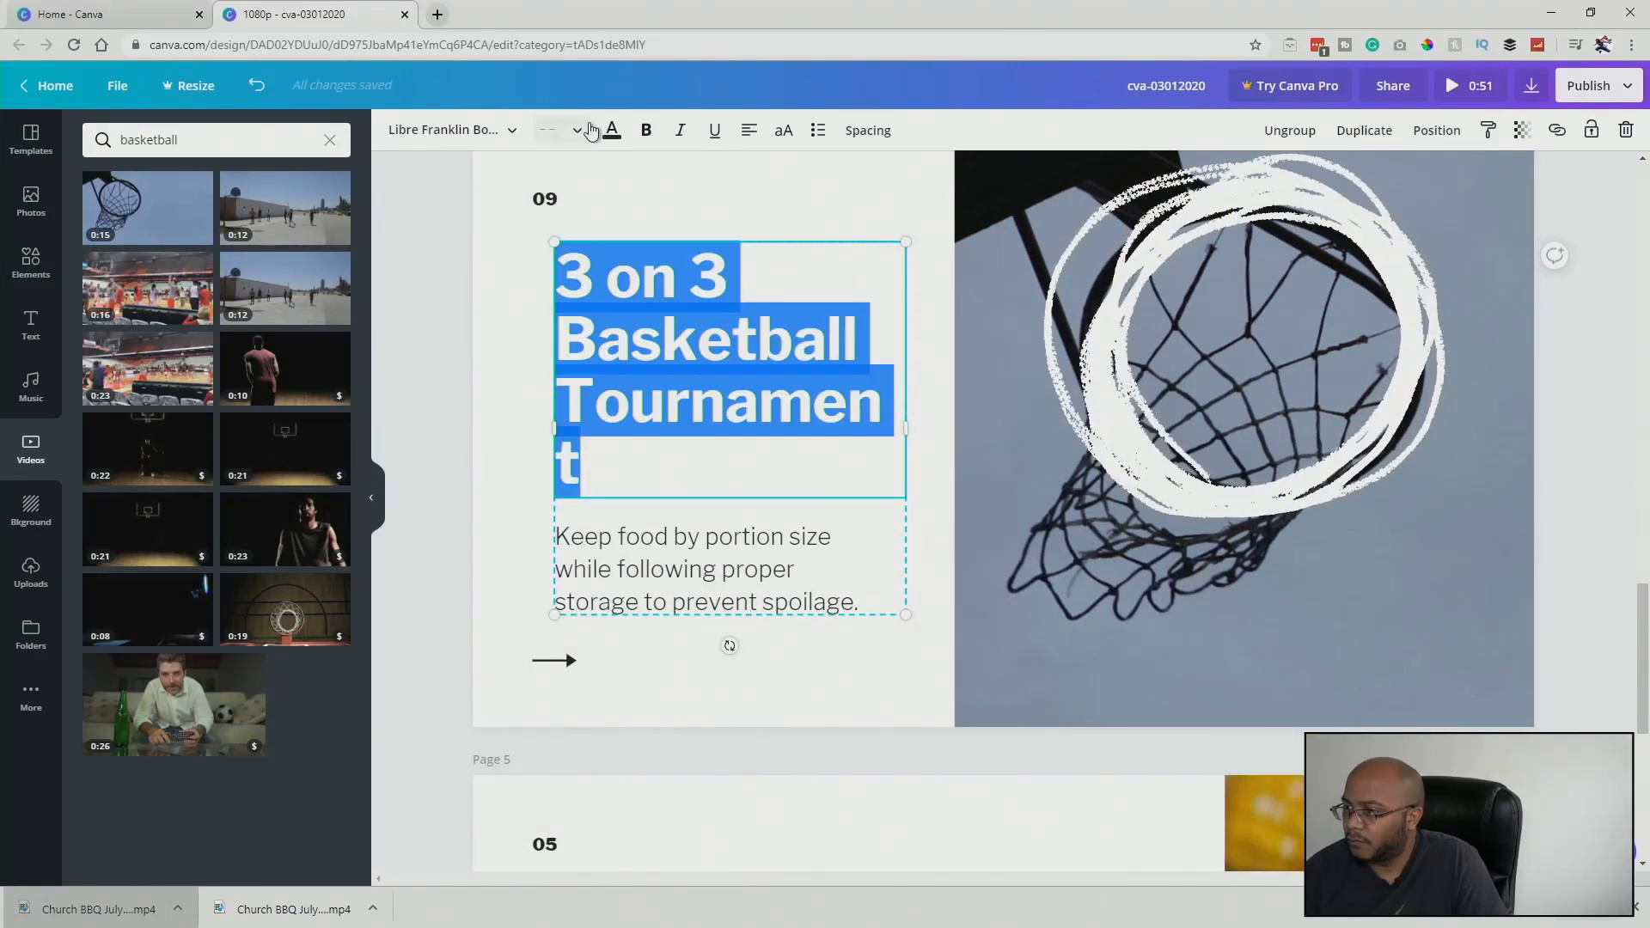
click(559, 130)
click(564, 579)
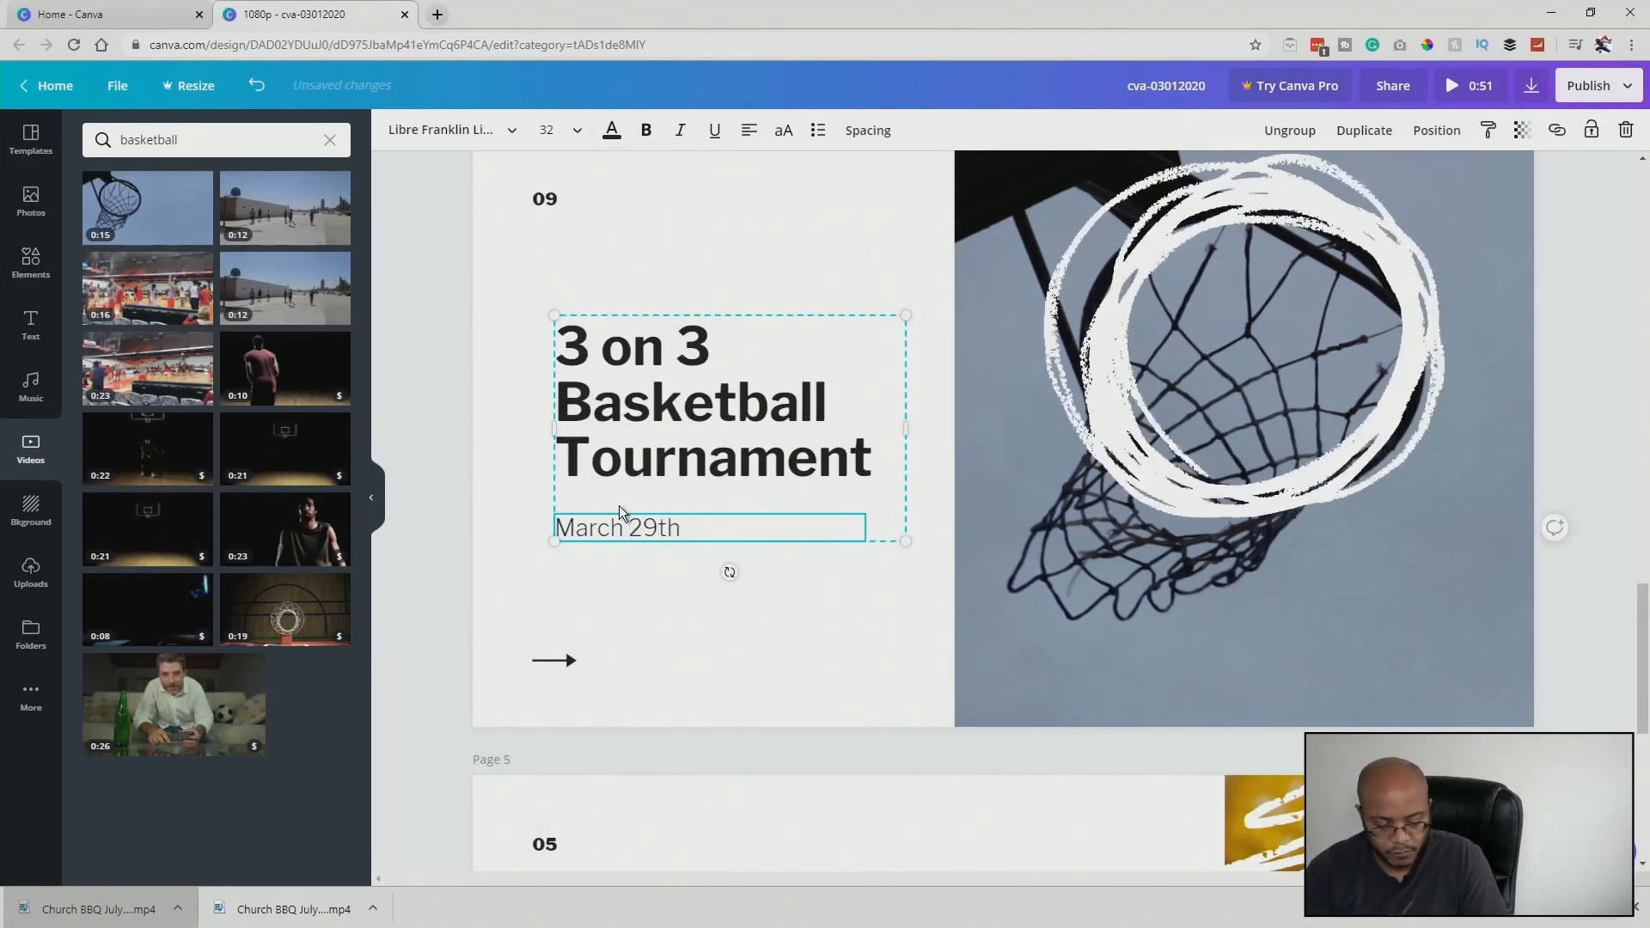
key(Return)
text(Tip Off @ 7pm)
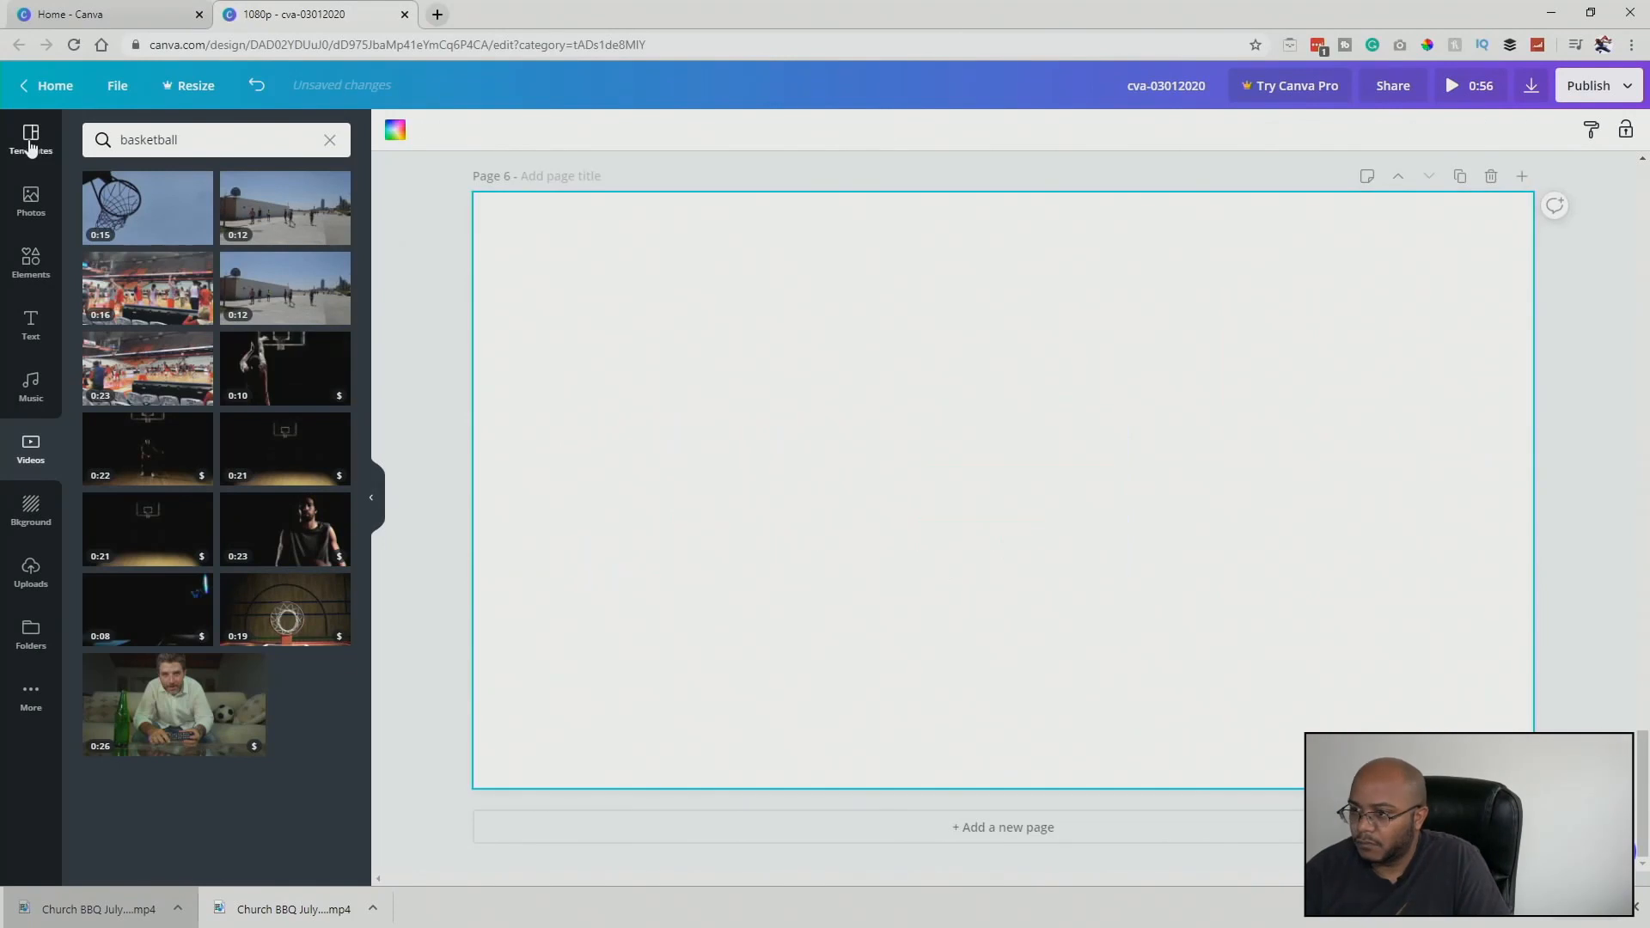
Use the "Automate breakfast." layout for page 5 and replace its text with "BIBLE STUDY" and "Every Wednesday at 6:30pm" above "CLASSES".
click(30, 139)
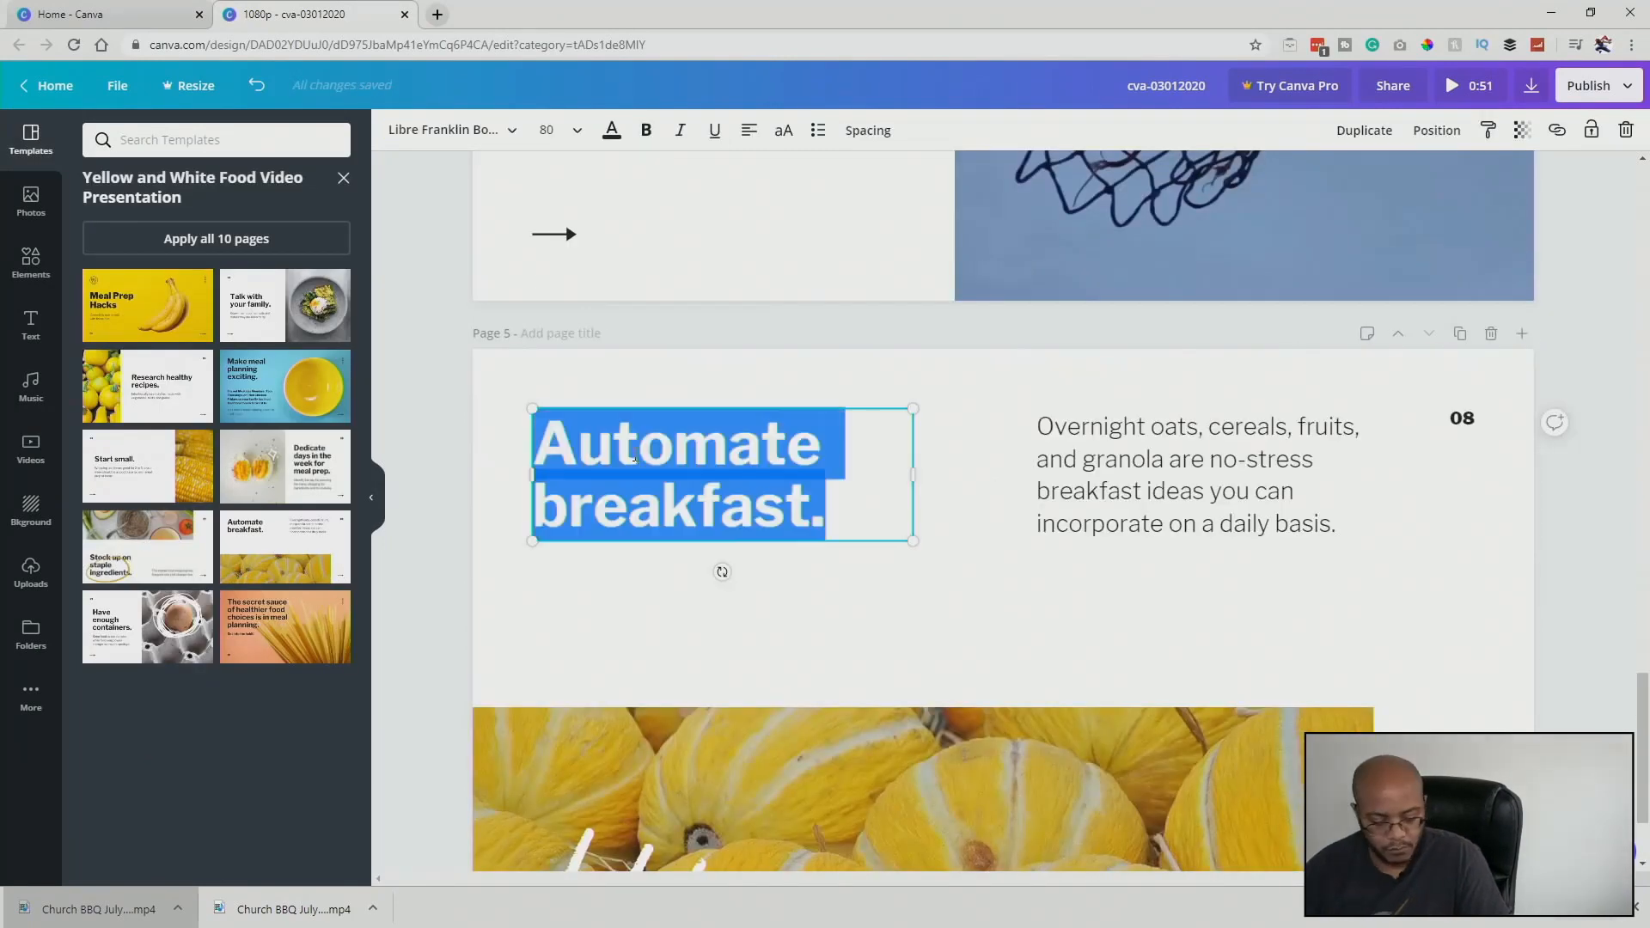
text(BIBLE STUDY)
double_click(1070, 438)
text(Every Wednesday at 6:30pm)
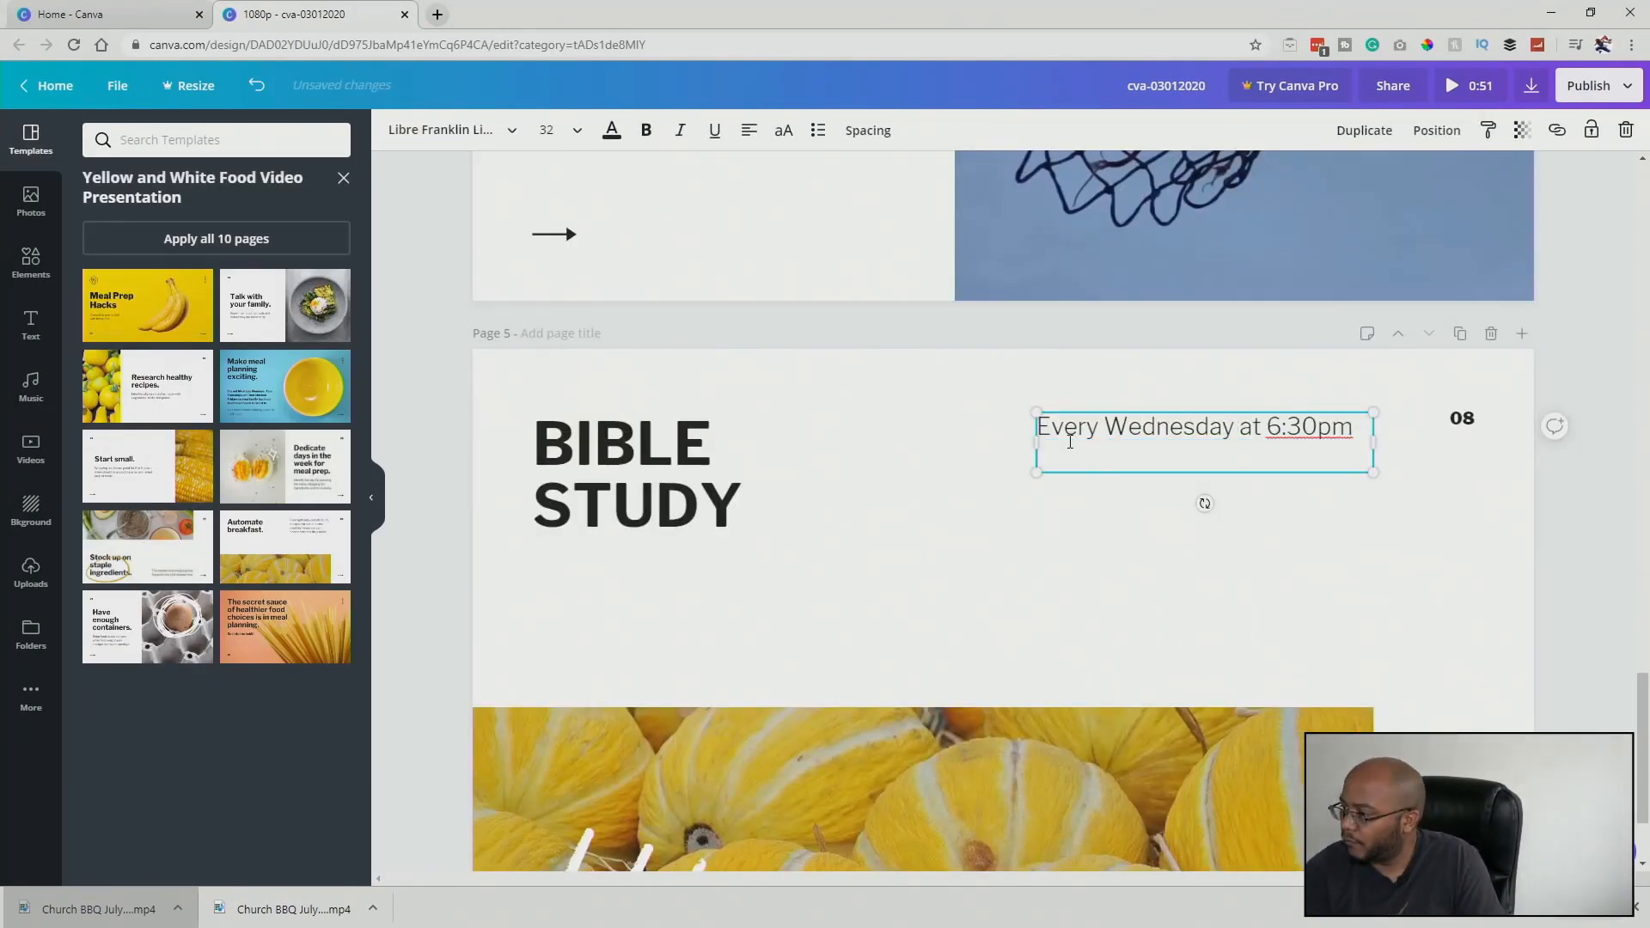
key(Return)
text(CLASSES)
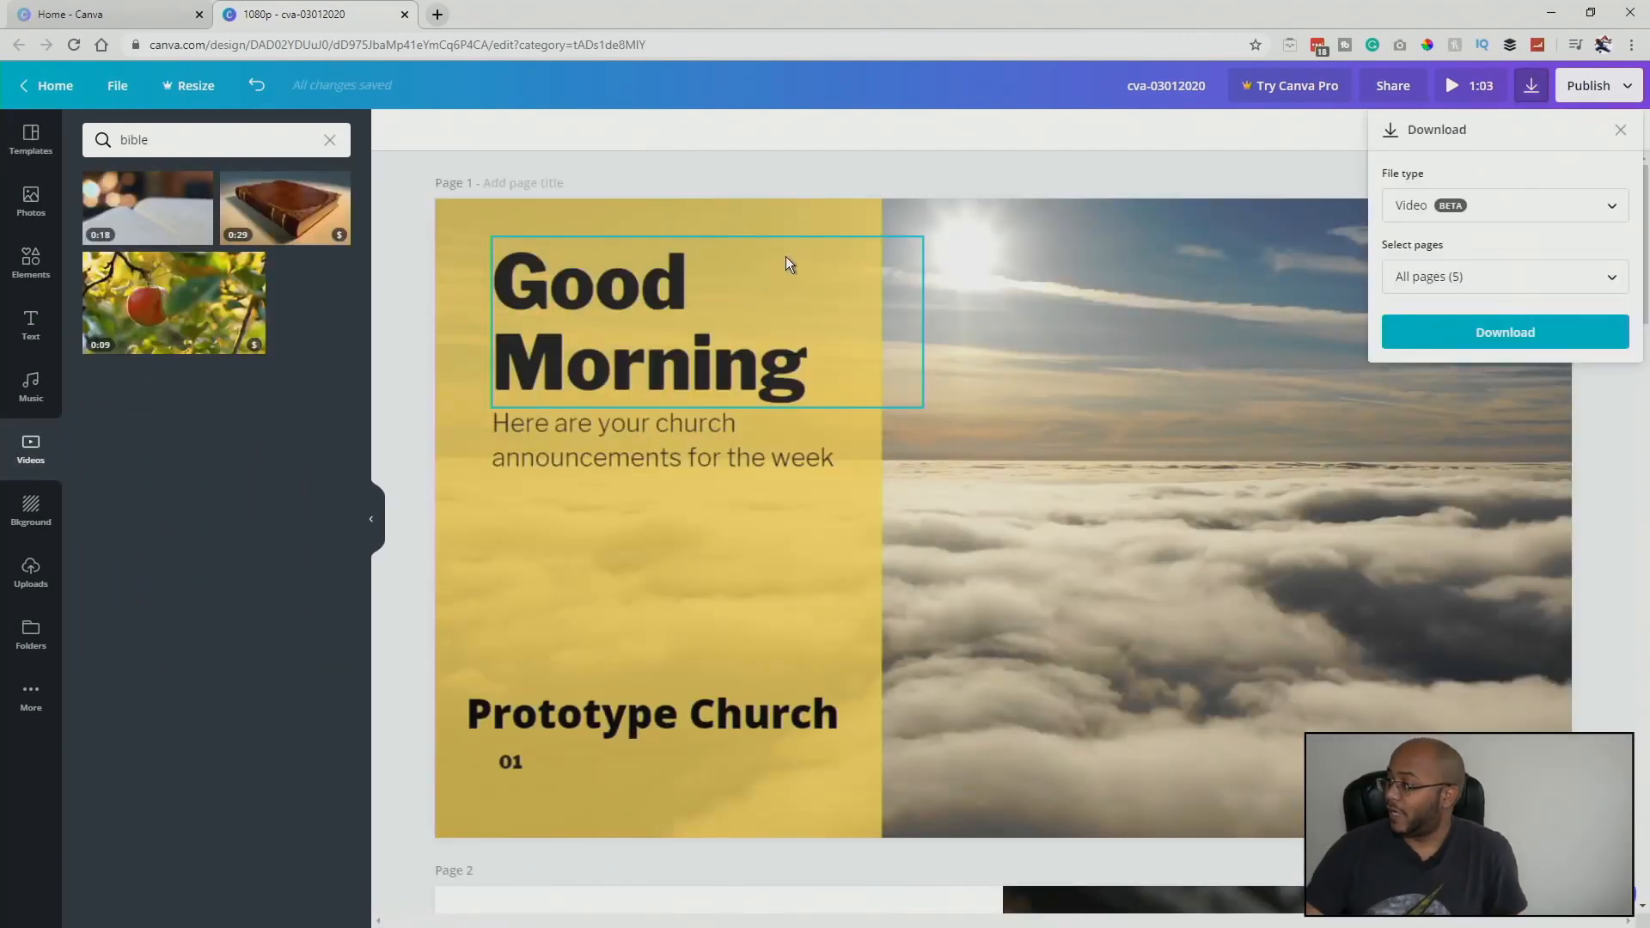
Download all five pages of the design as a video.
click(1456, 335)
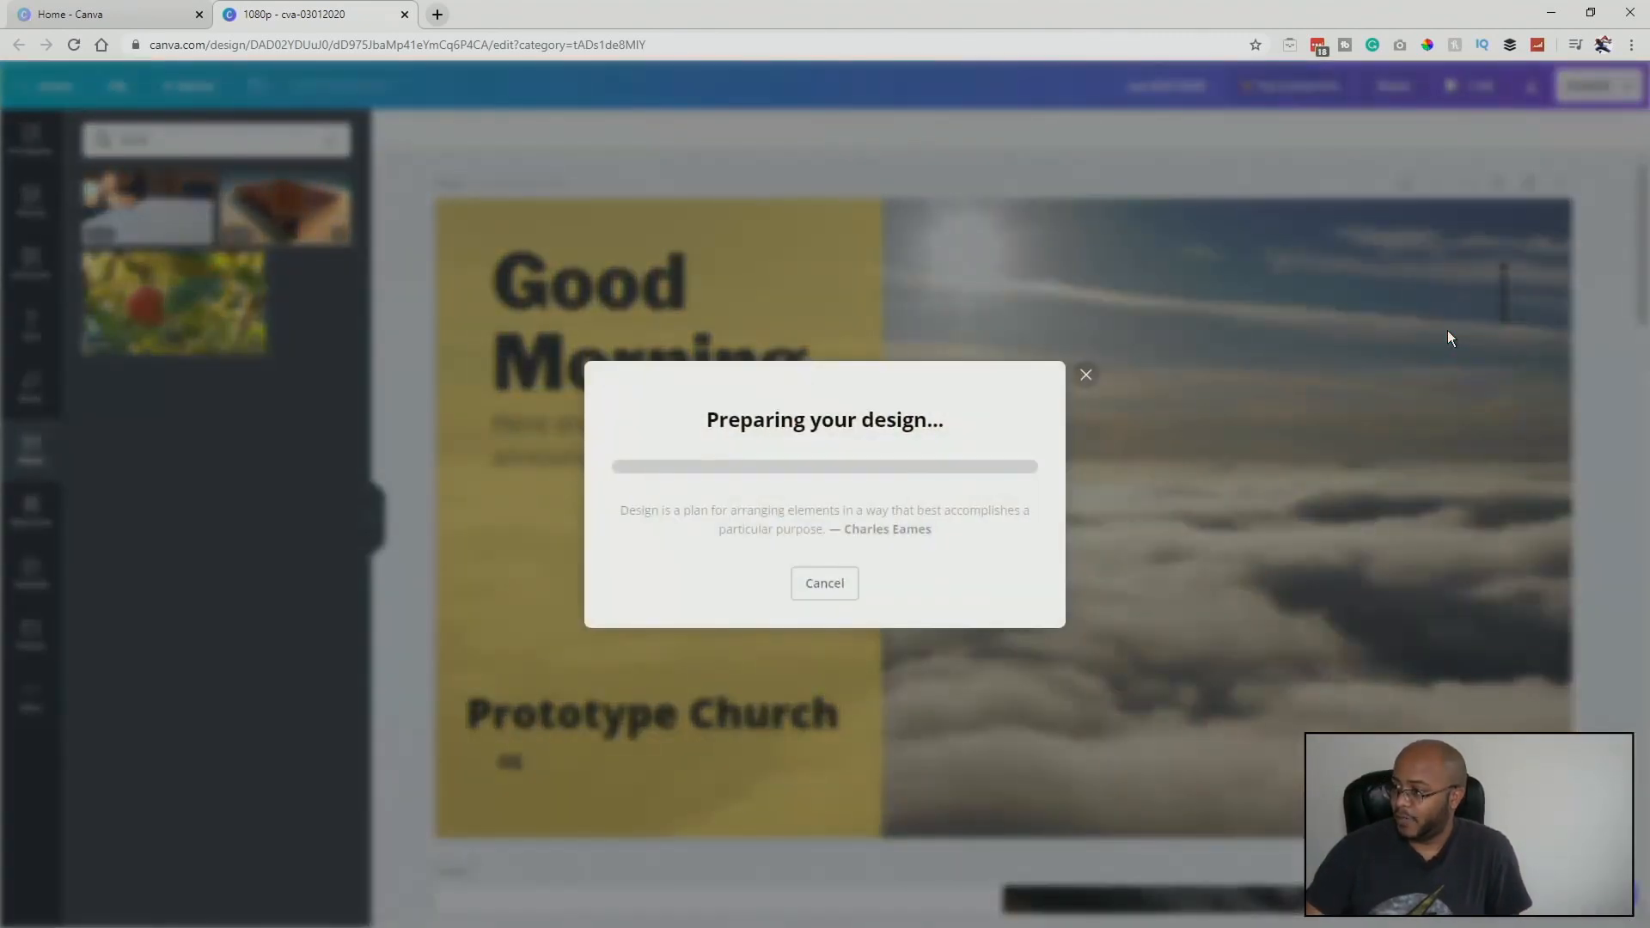